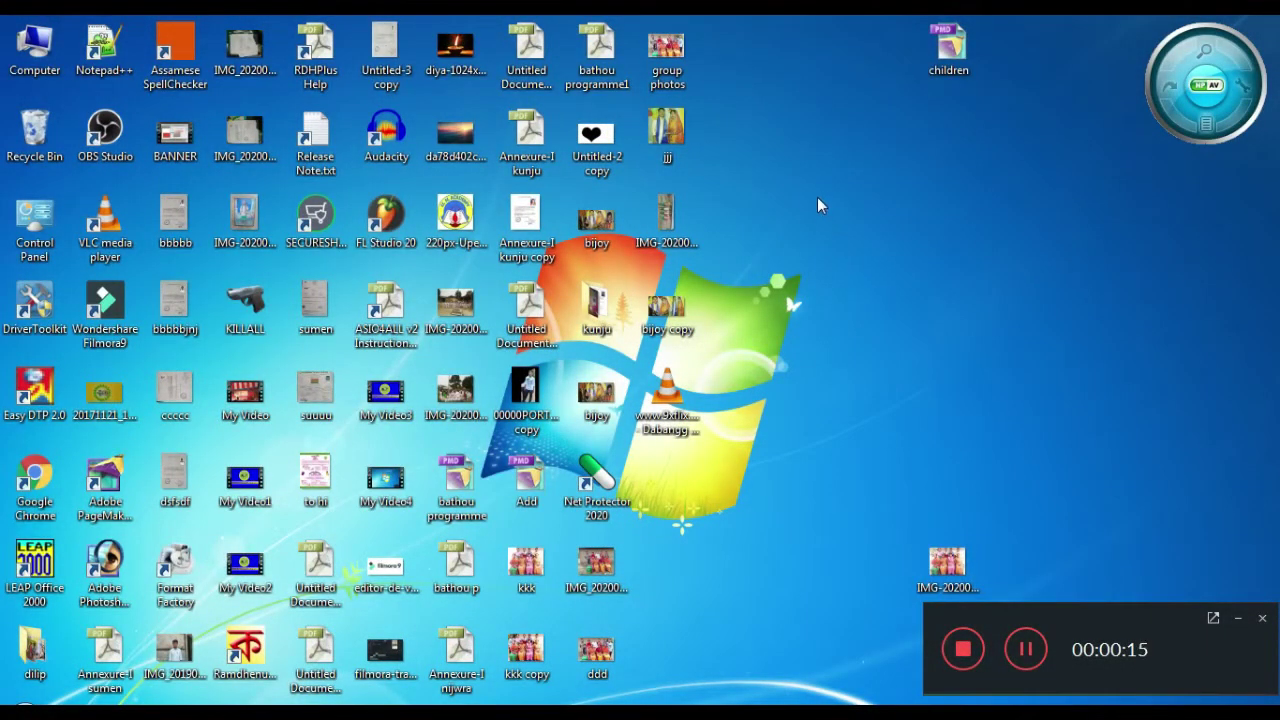
- Refresh the desktop five times from its right-click menu
right_click(817, 197)
click(853, 245)
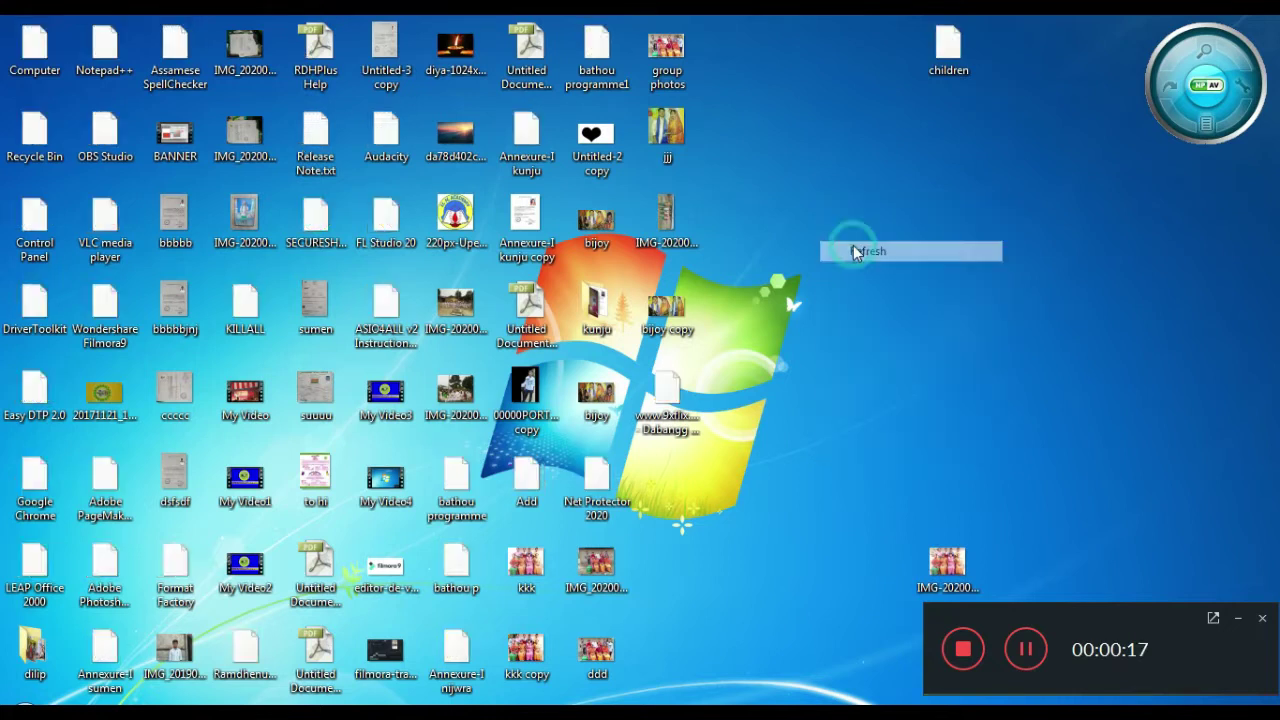
right_click(853, 245)
click(881, 301)
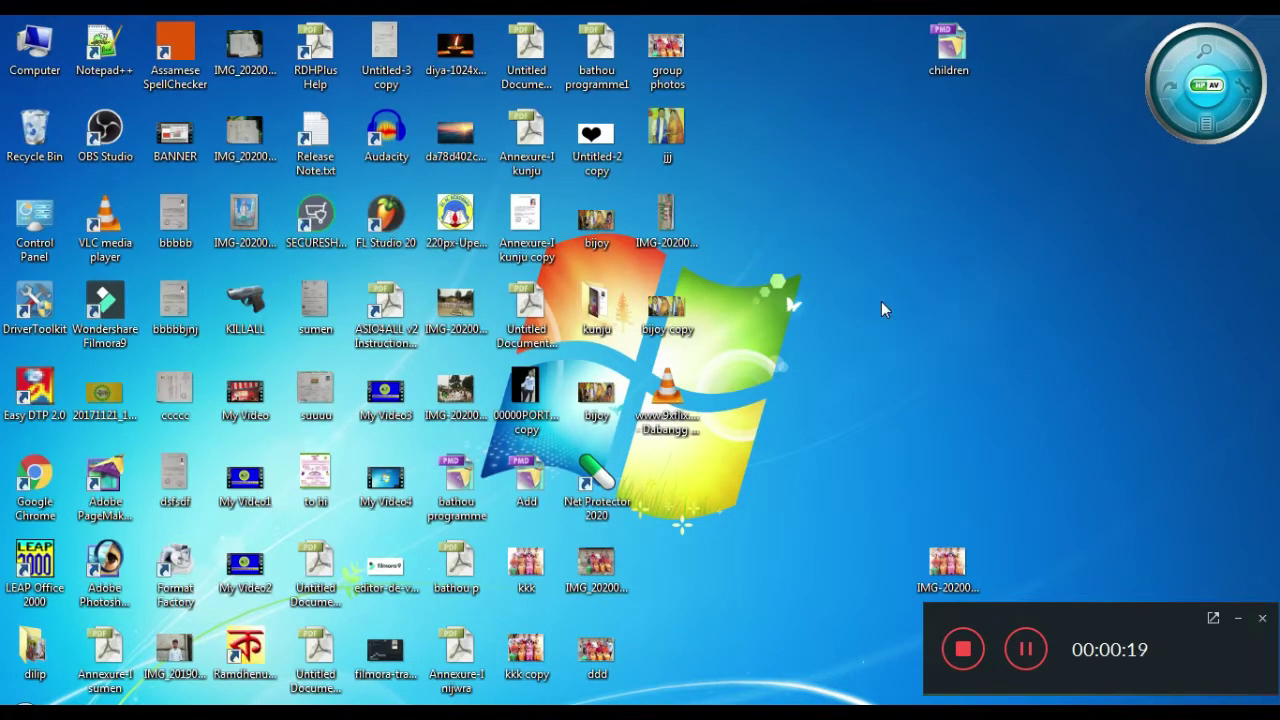
right_click(881, 301)
click(911, 356)
right_click(910, 356)
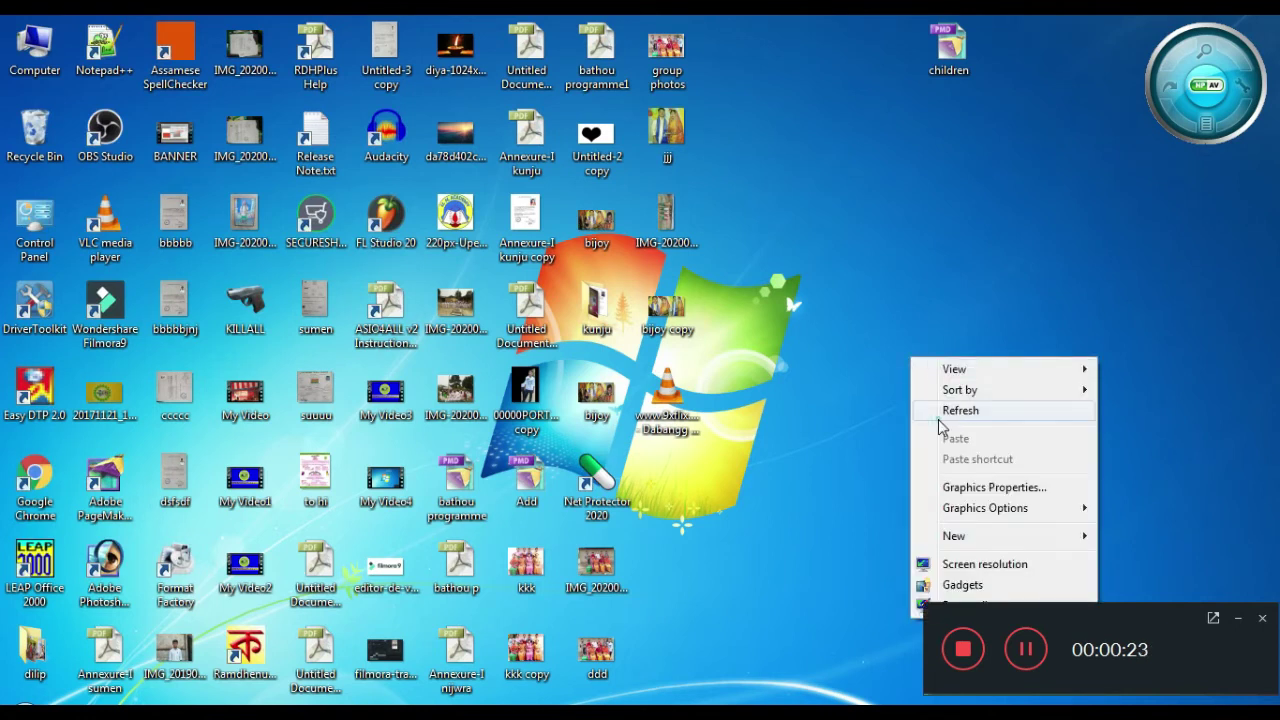
click(941, 410)
right_click(853, 190)
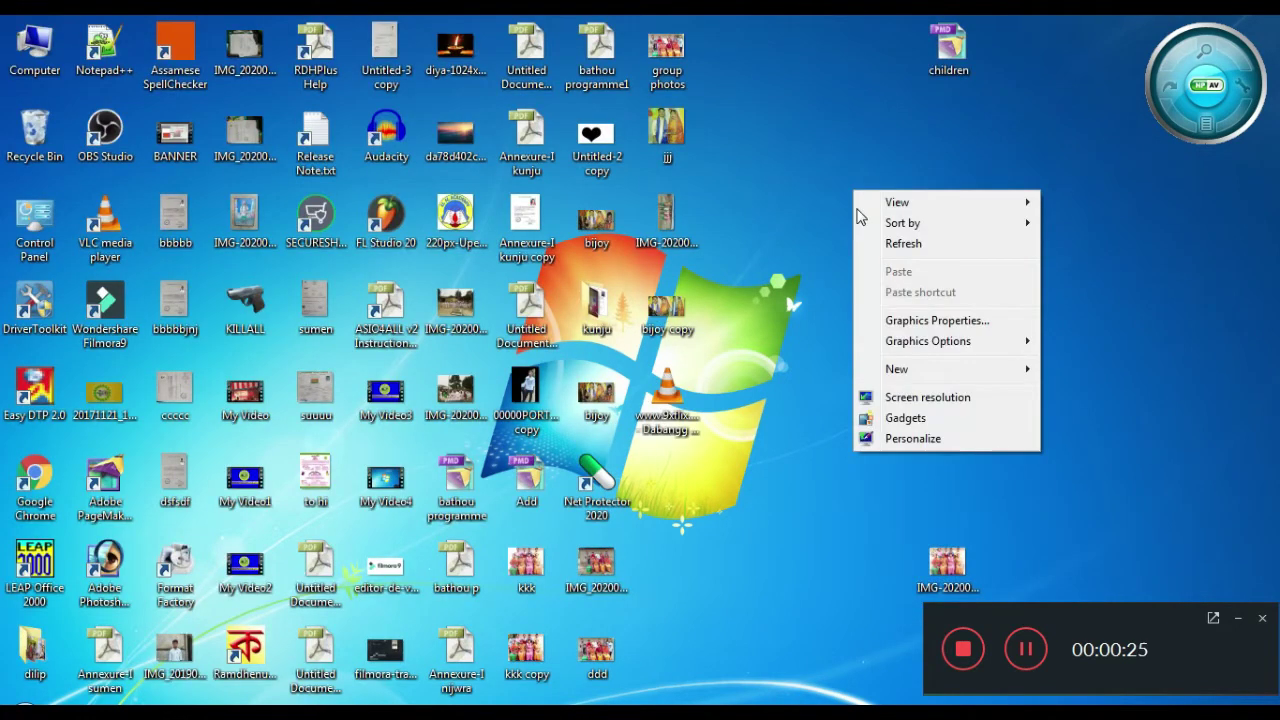
click(875, 243)
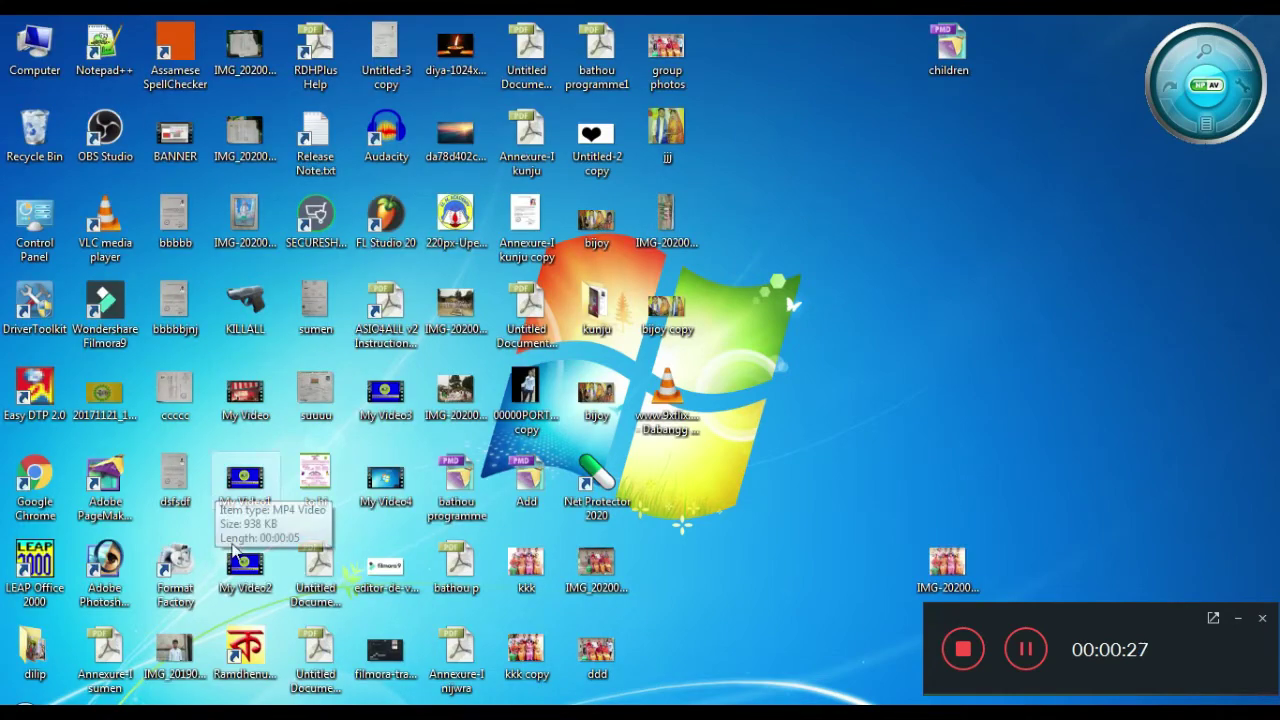
- Browse from Computer to Local Disk (D:), open the Youtube folder, and select angvfdhj copyjio
double_click(35, 45)
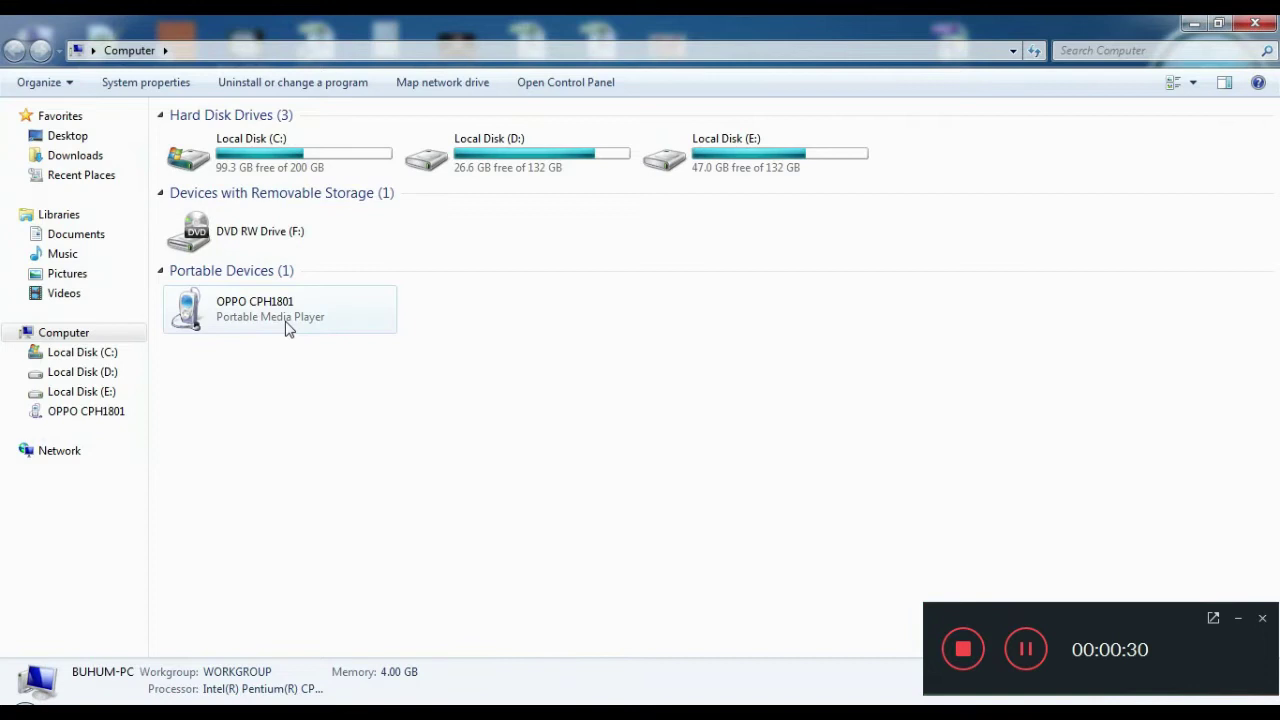
mouse_move(81, 391)
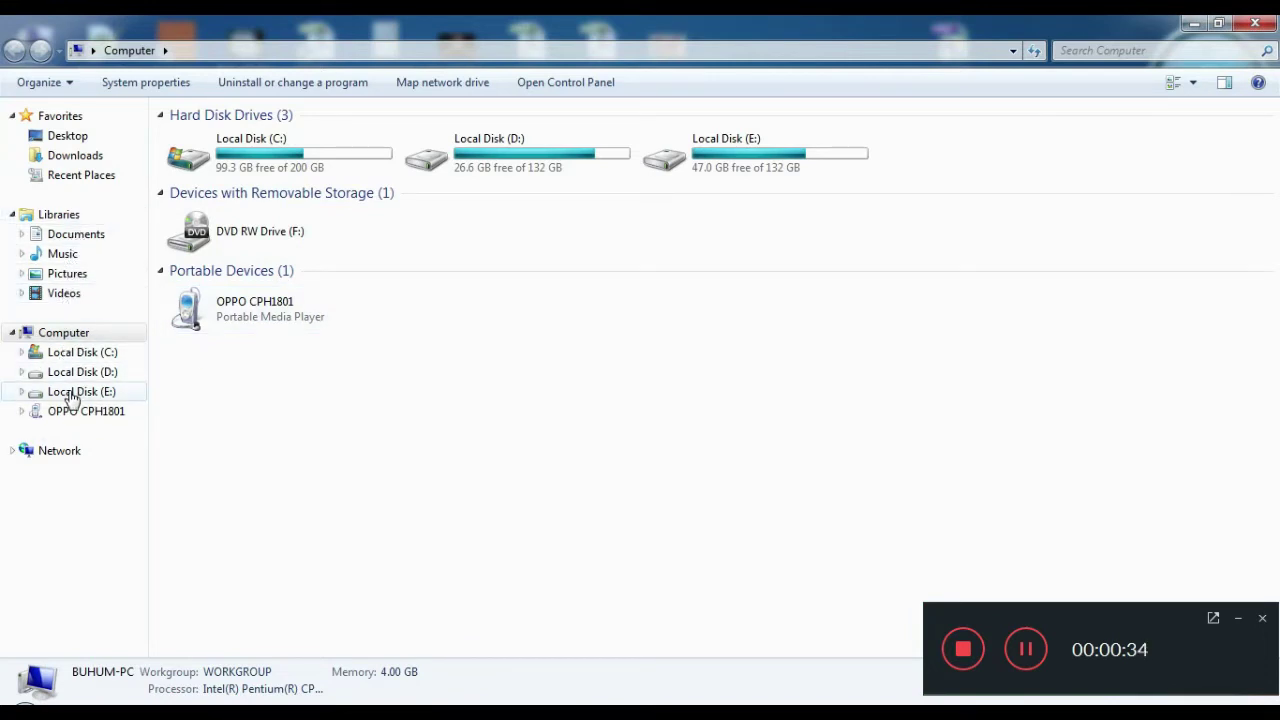
click(72, 392)
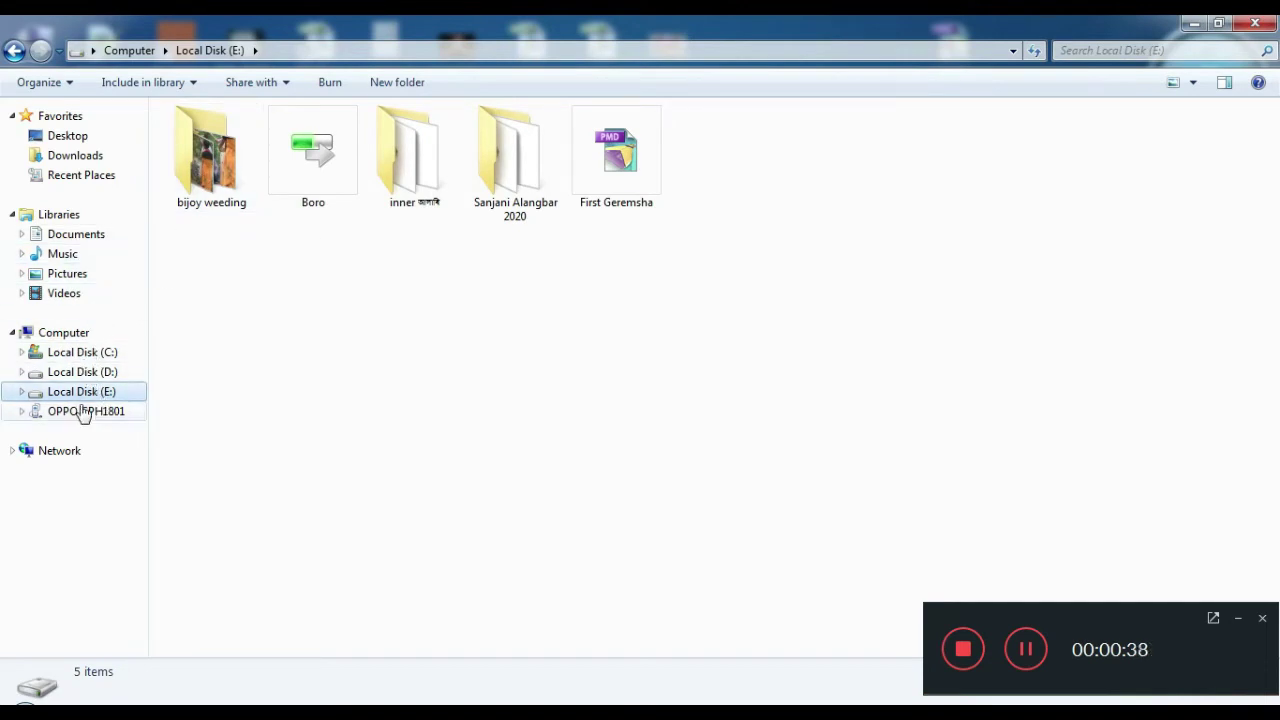
click(78, 372)
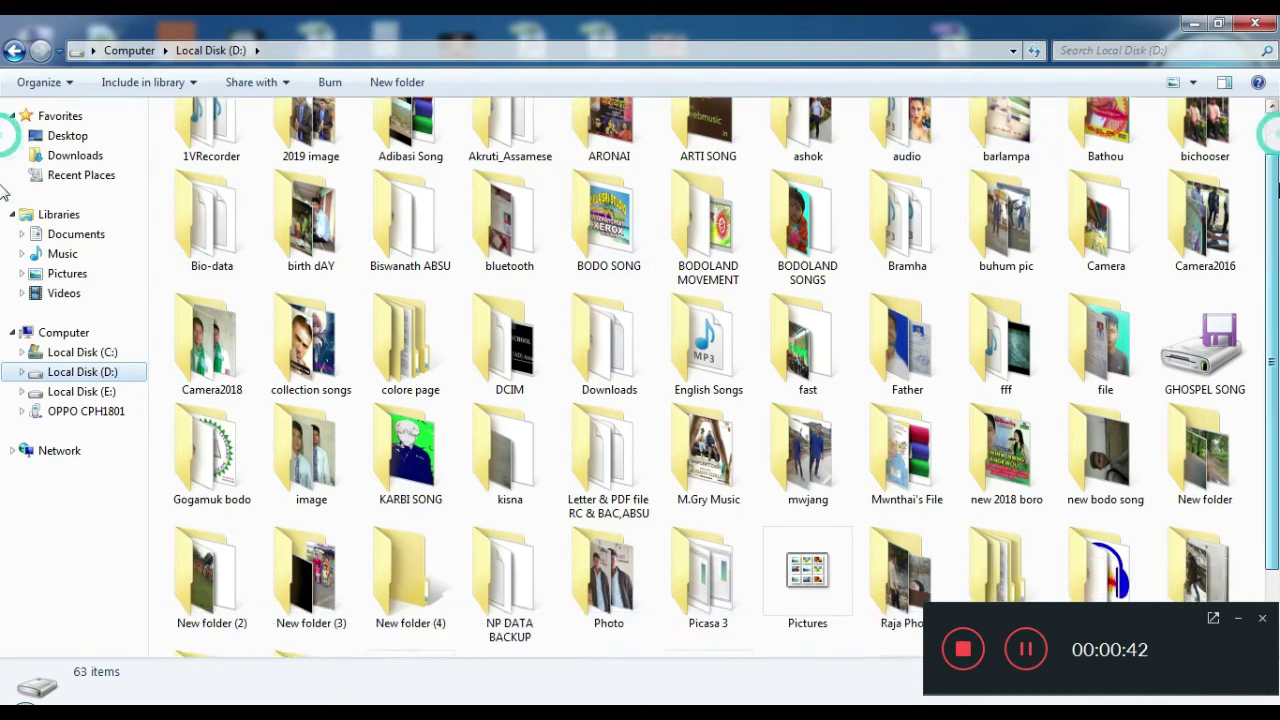
mouse_move(1273, 122)
mouse_down()
mouse_move(1275, 180)
mouse_move(1274, 120)
mouse_up()
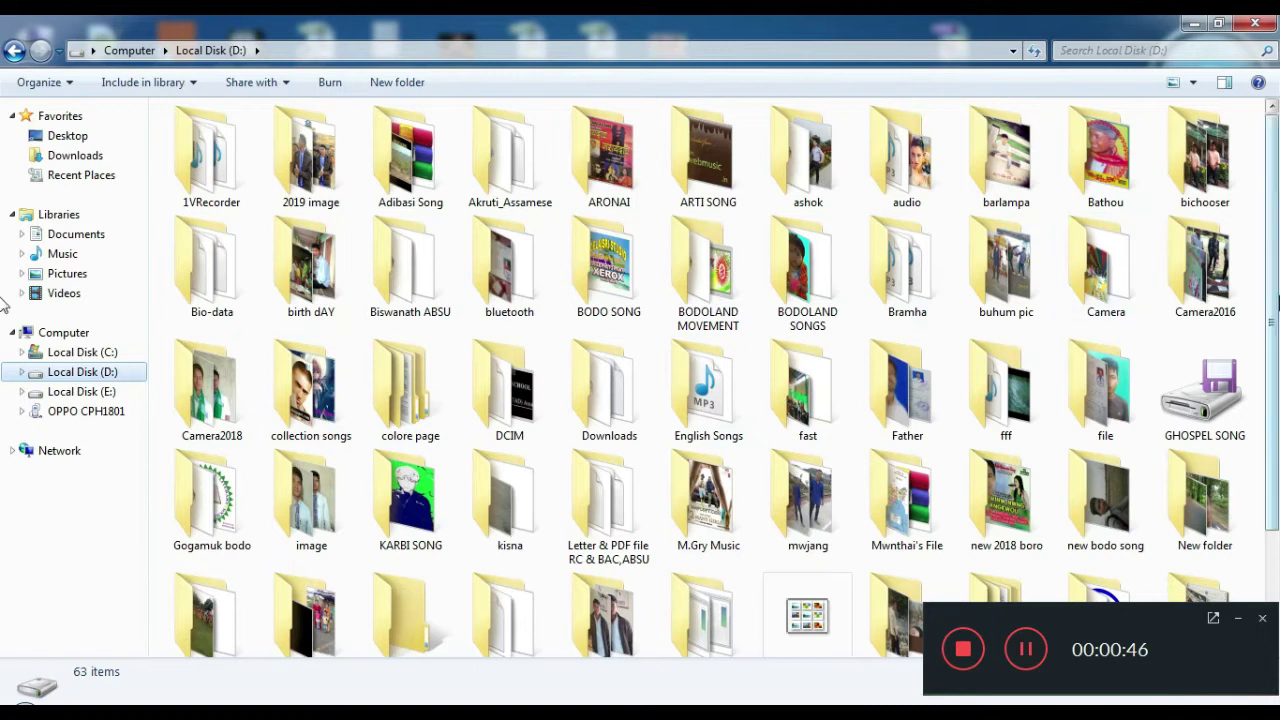
drag(1273, 250, 1273, 352)
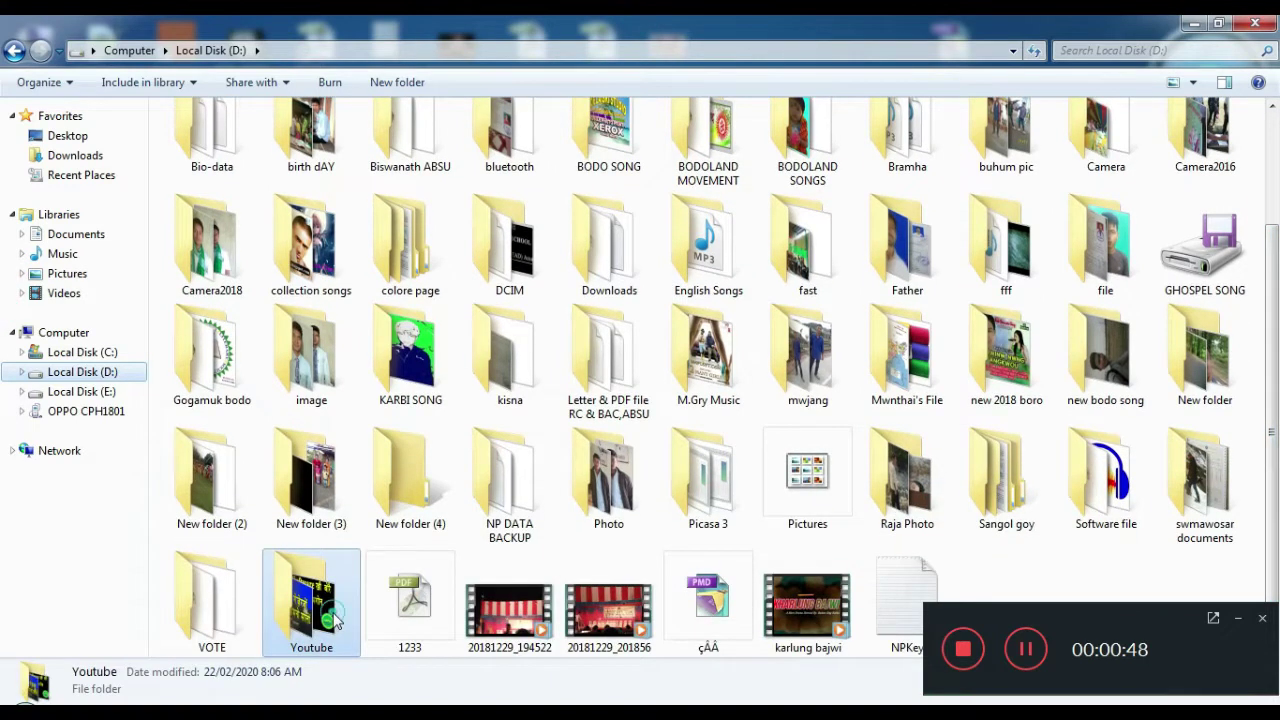
double_click(311, 600)
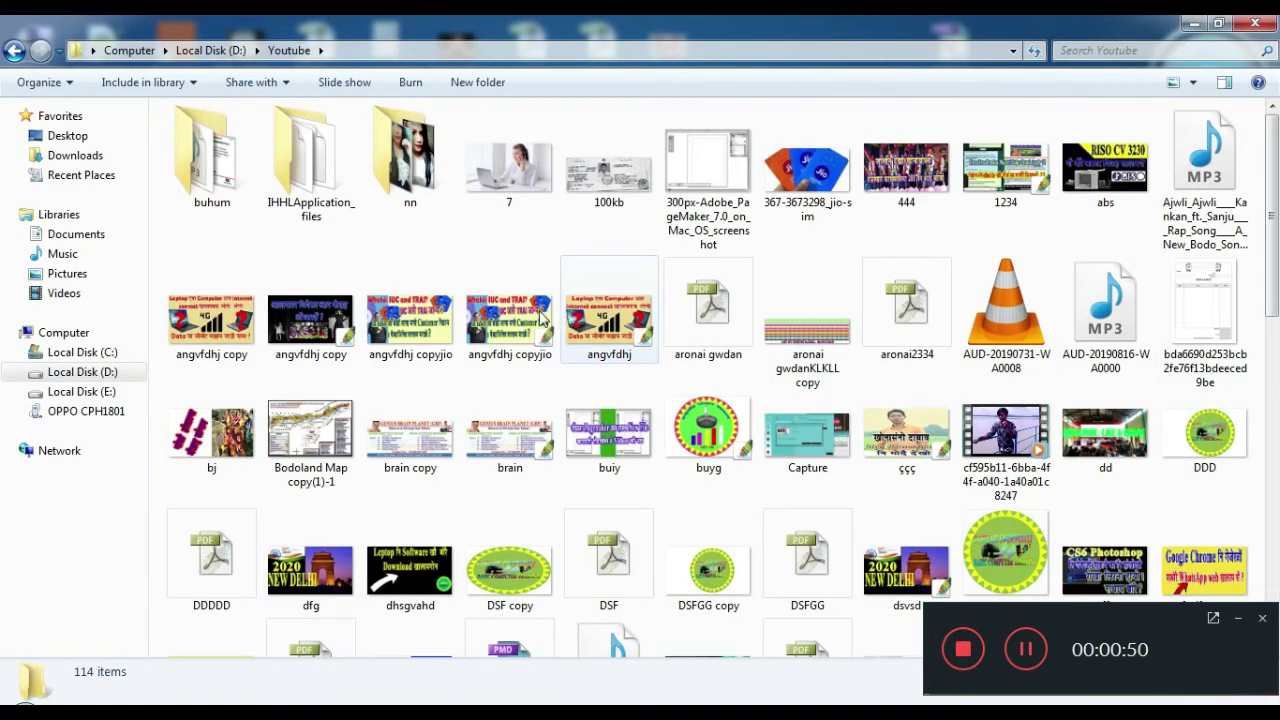
click(445, 318)
- Preview the angvfdhj copyjio image in Photo Viewer, then close the viewer
right_click(455, 322)
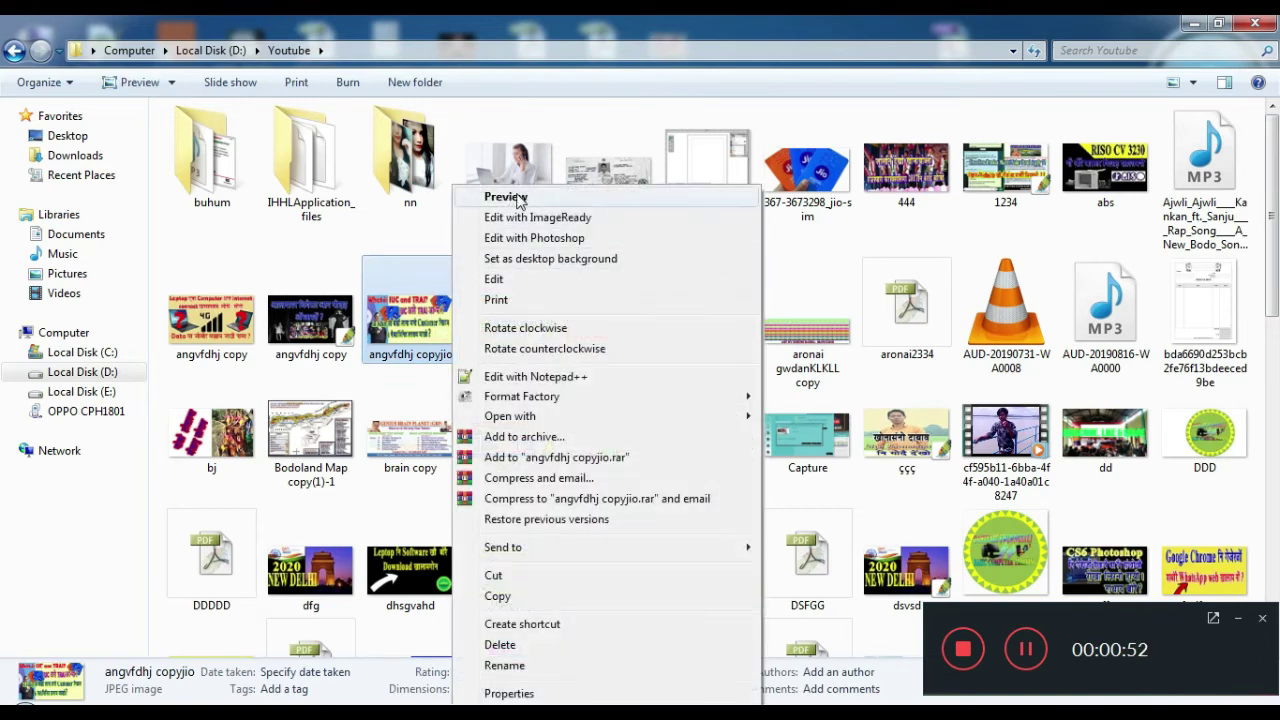
click(519, 196)
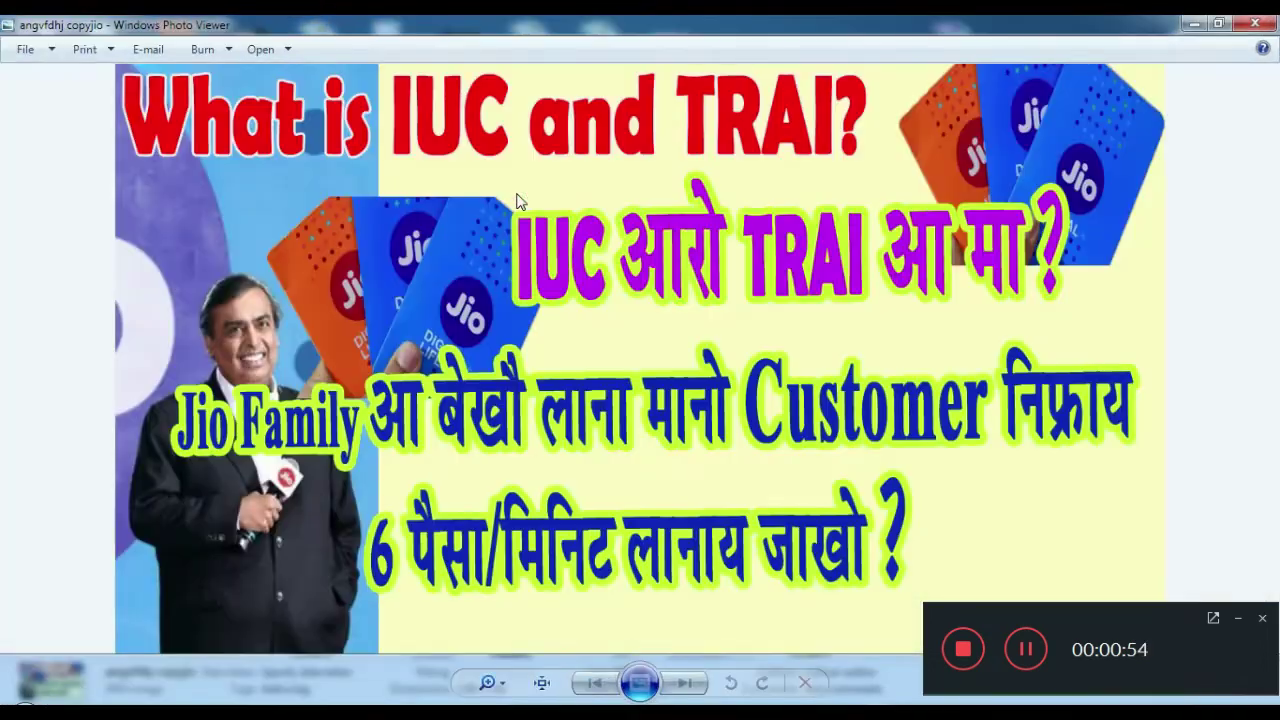
key(Right)
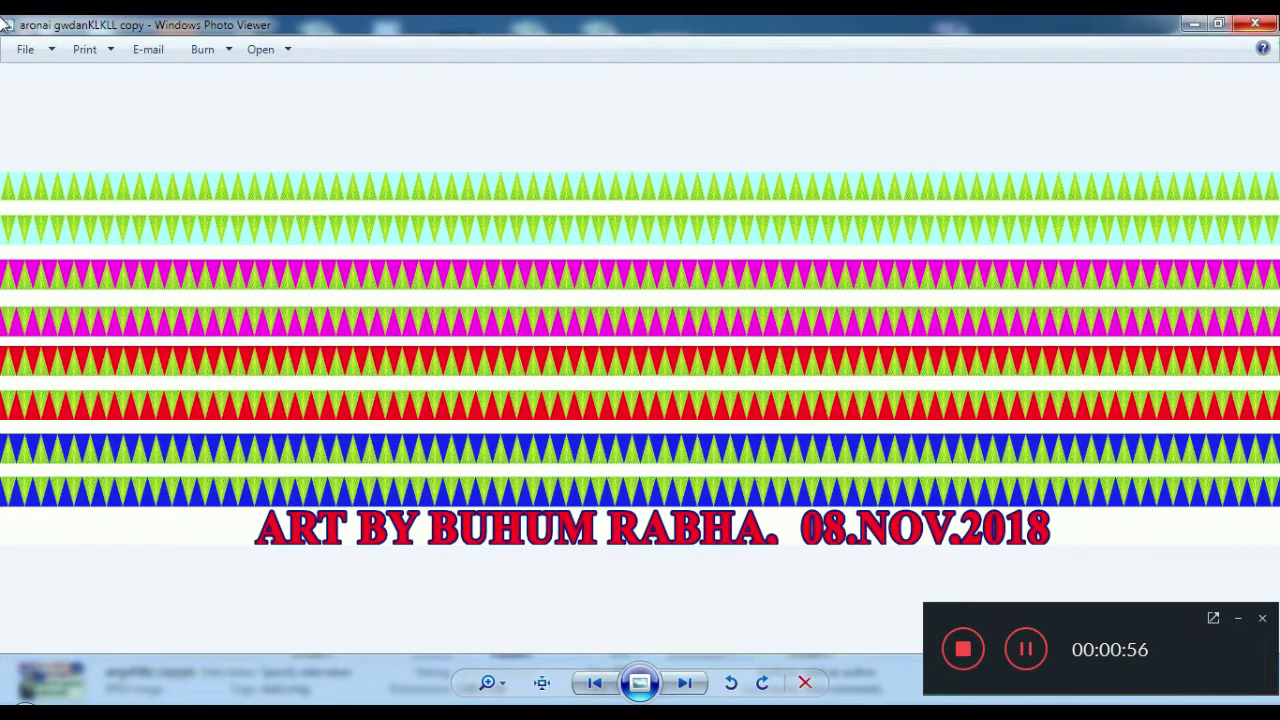
key(alt+F4)
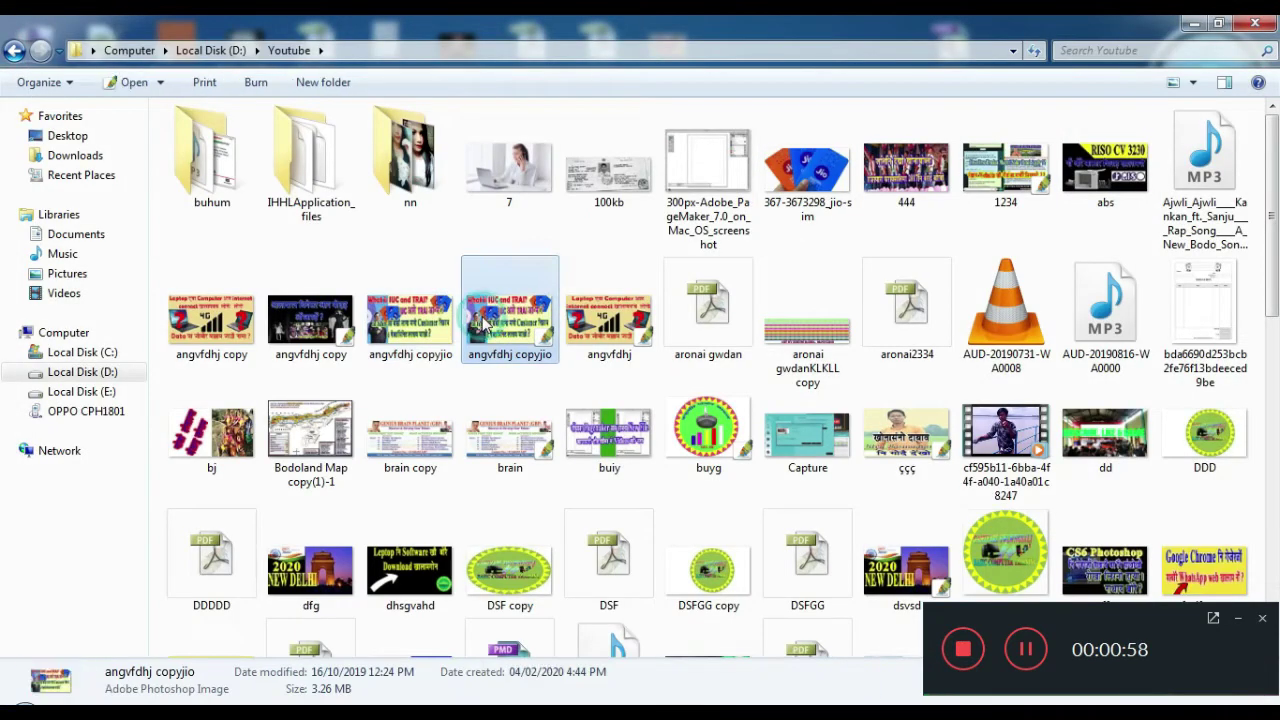
- Check the Properties of the PSD (3.26 MB) and JPEG (675 KB) versions, then close Explorer
right_click(484, 322)
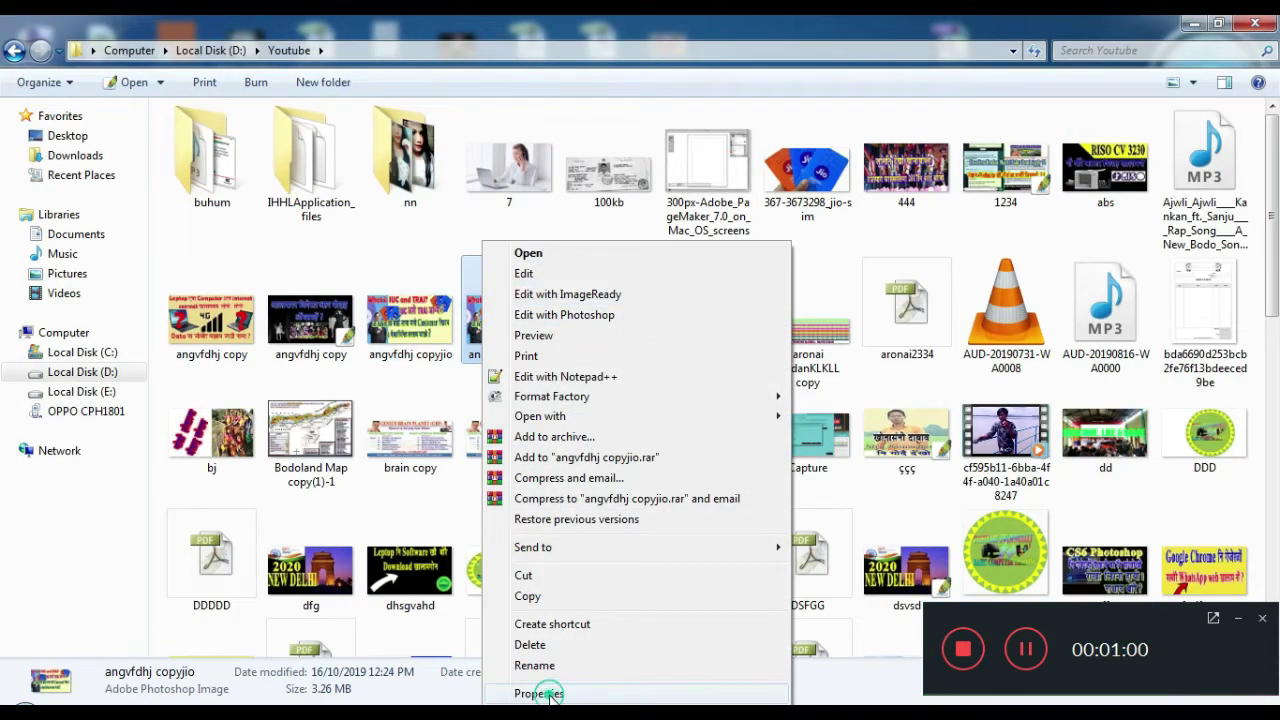
click(550, 694)
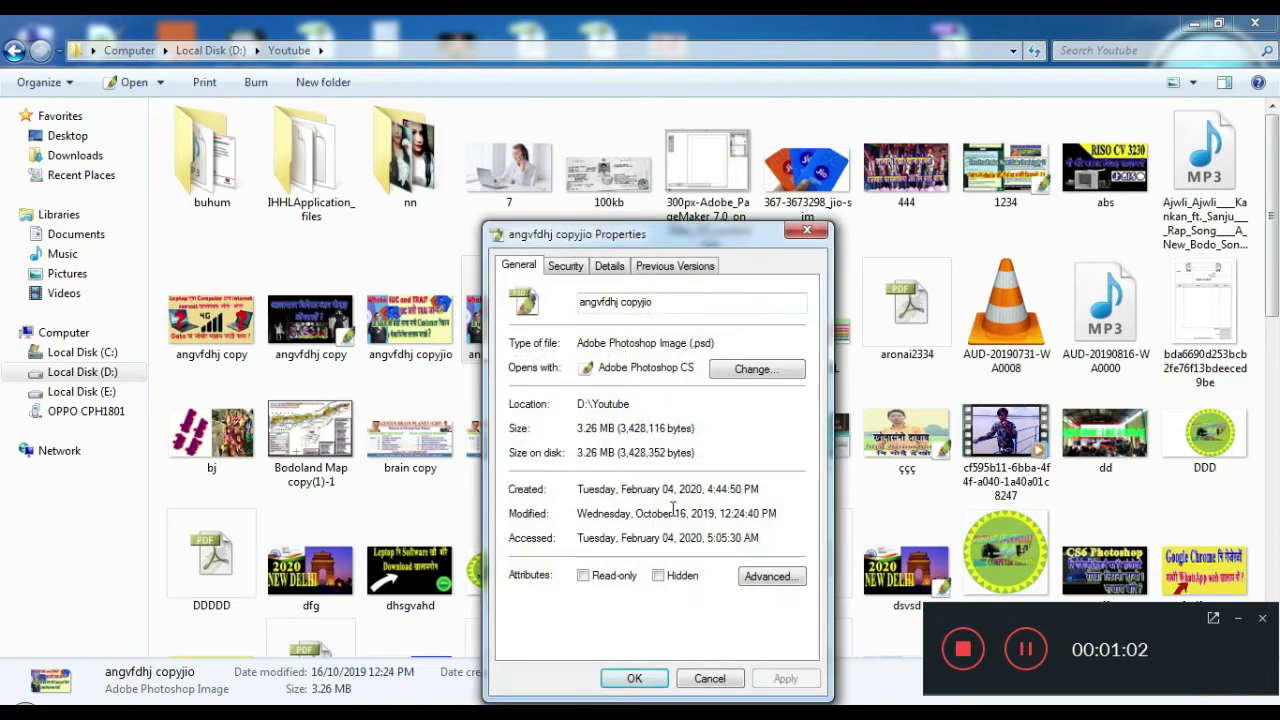
click(706, 679)
click(425, 318)
right_click(425, 318)
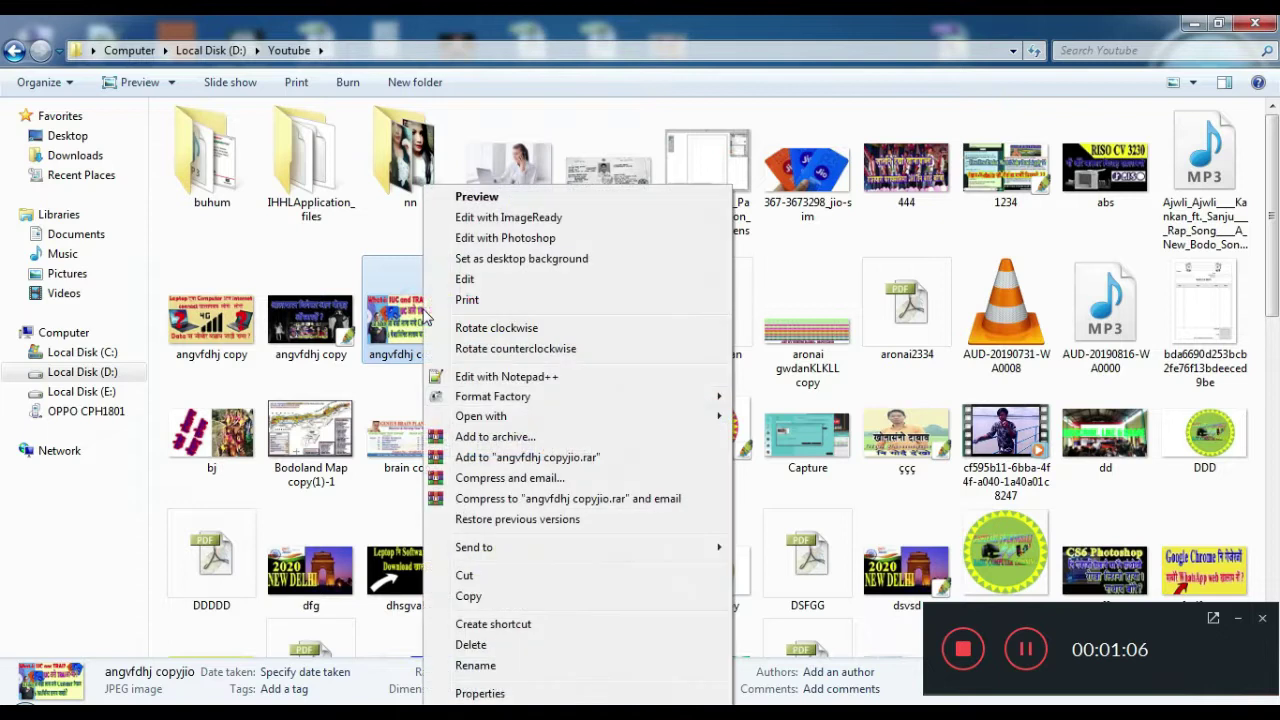
click(478, 694)
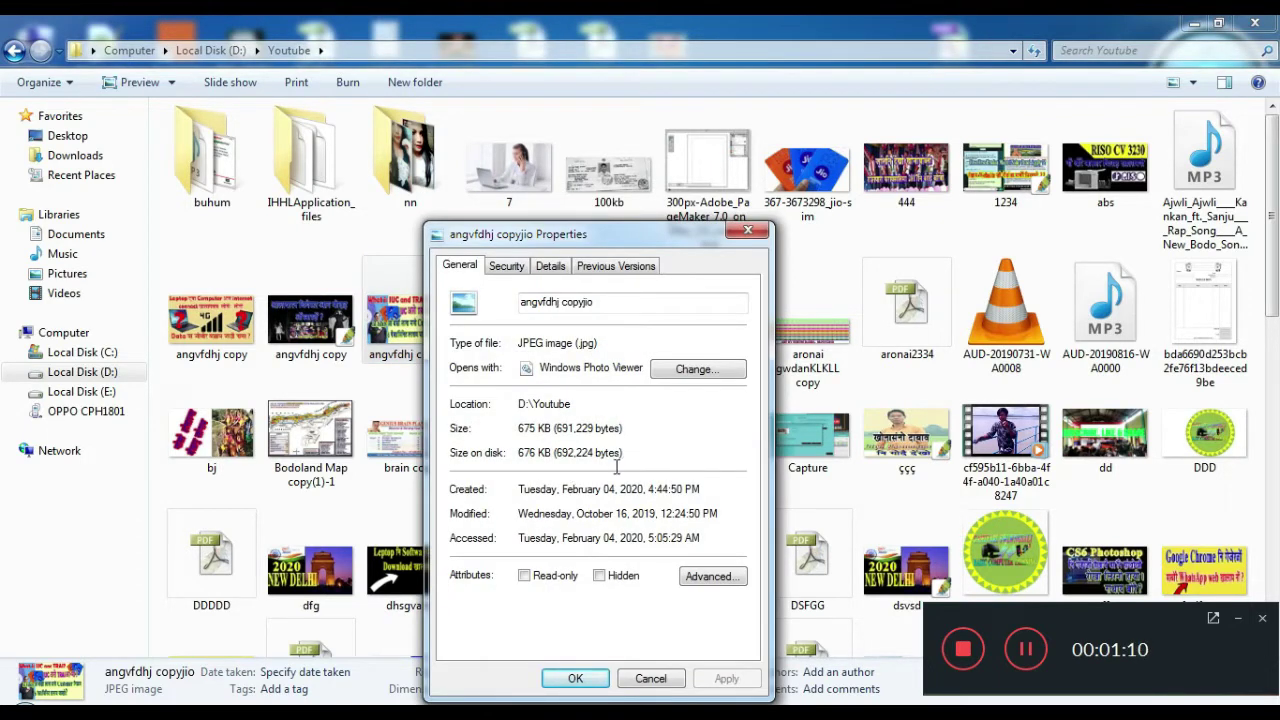
click(750, 232)
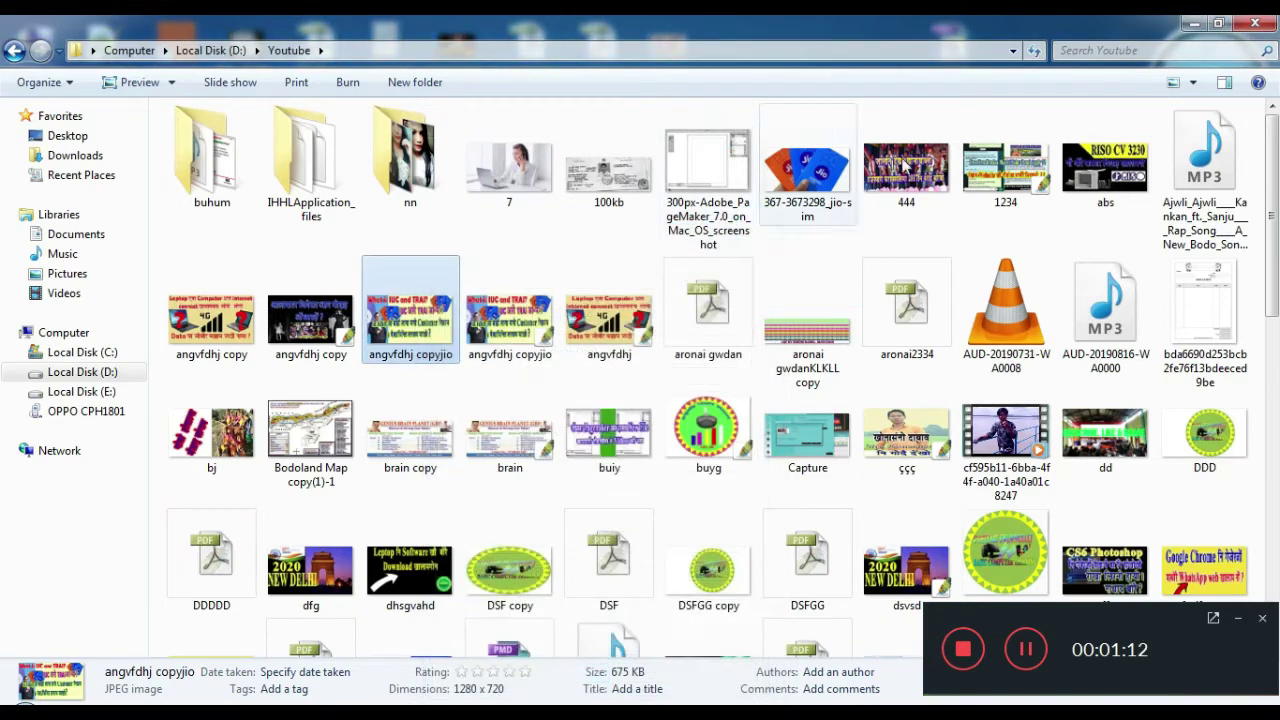
click(1257, 22)
- Refresh the desktop four times from its right-click menu
right_click(927, 118)
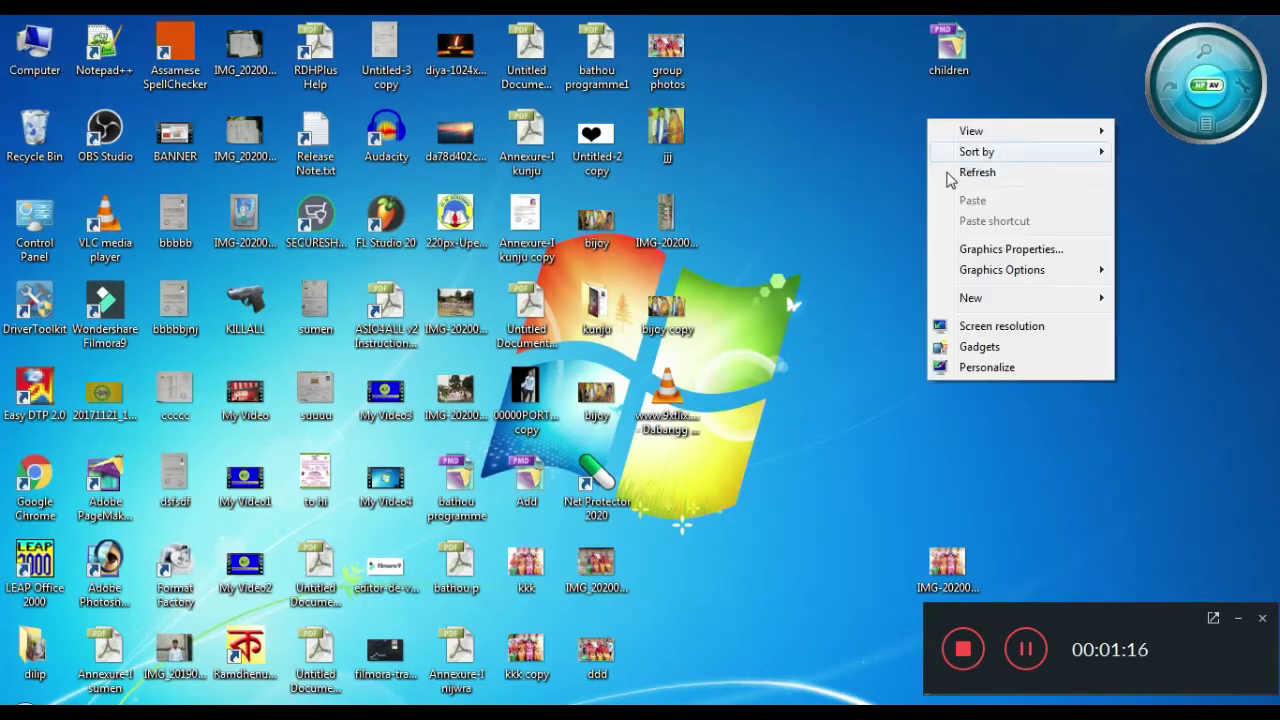
click(955, 174)
right_click(865, 185)
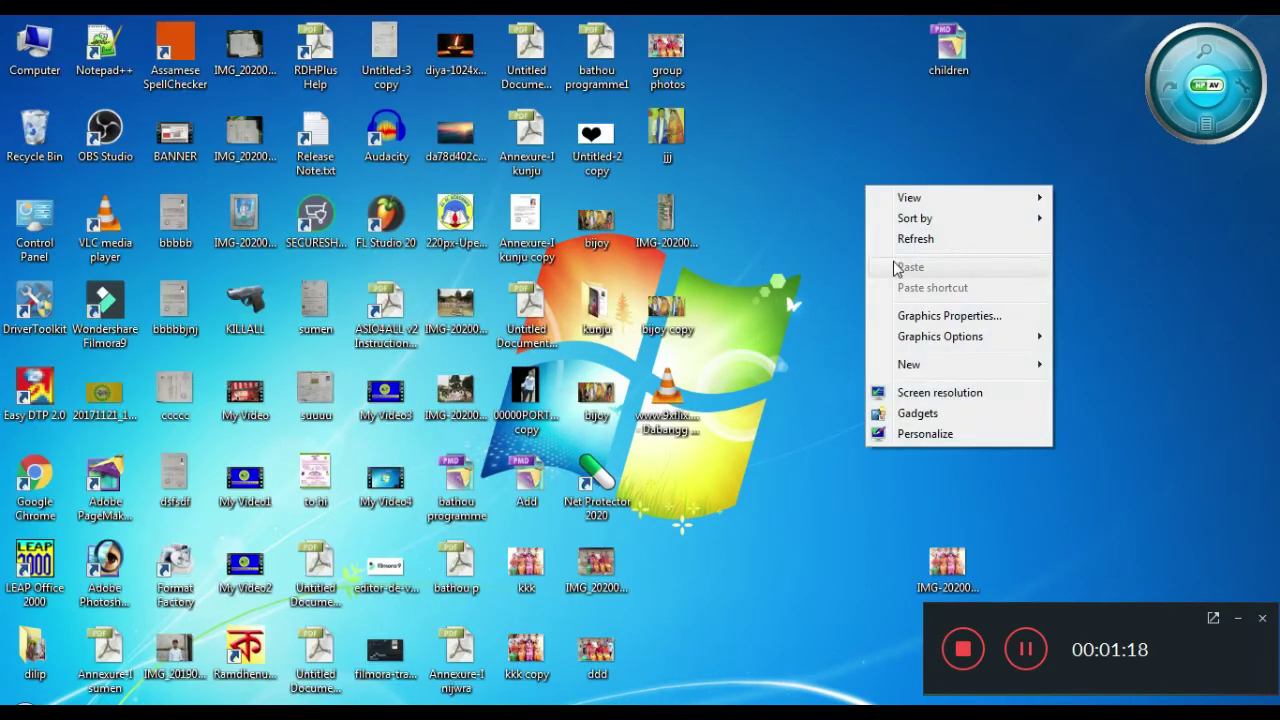
click(893, 240)
right_click(892, 238)
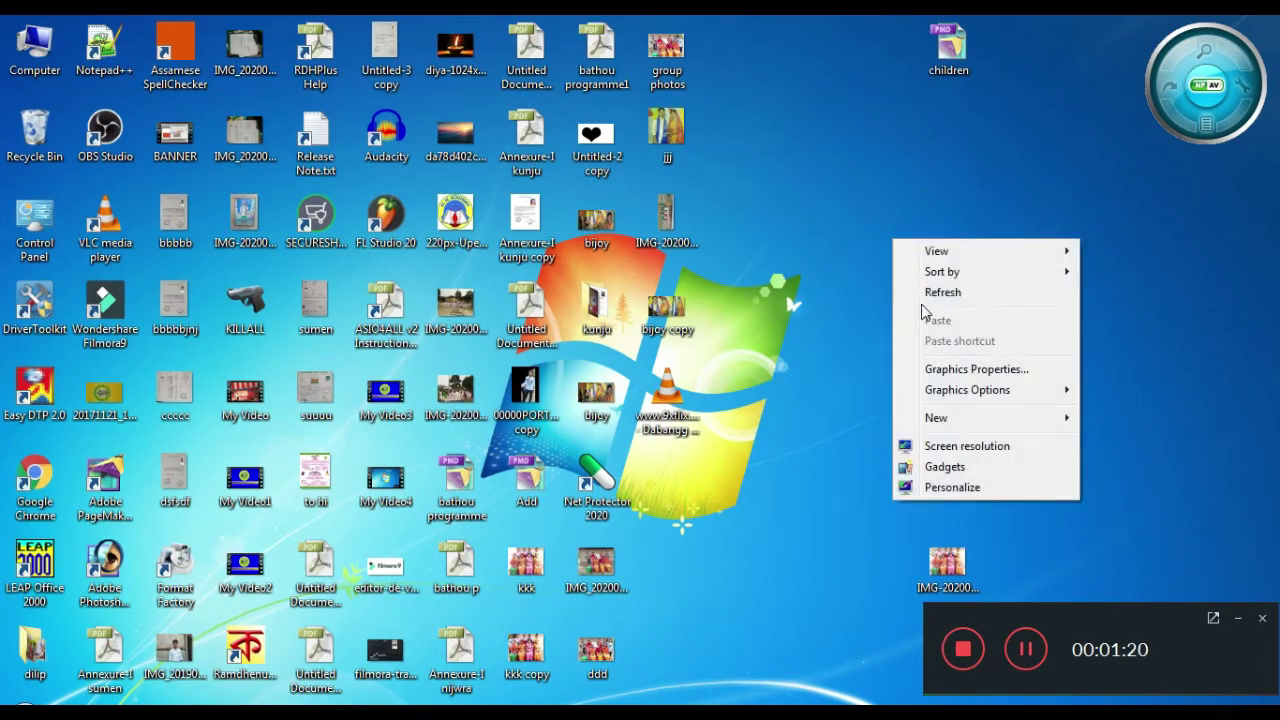
click(921, 293)
right_click(921, 297)
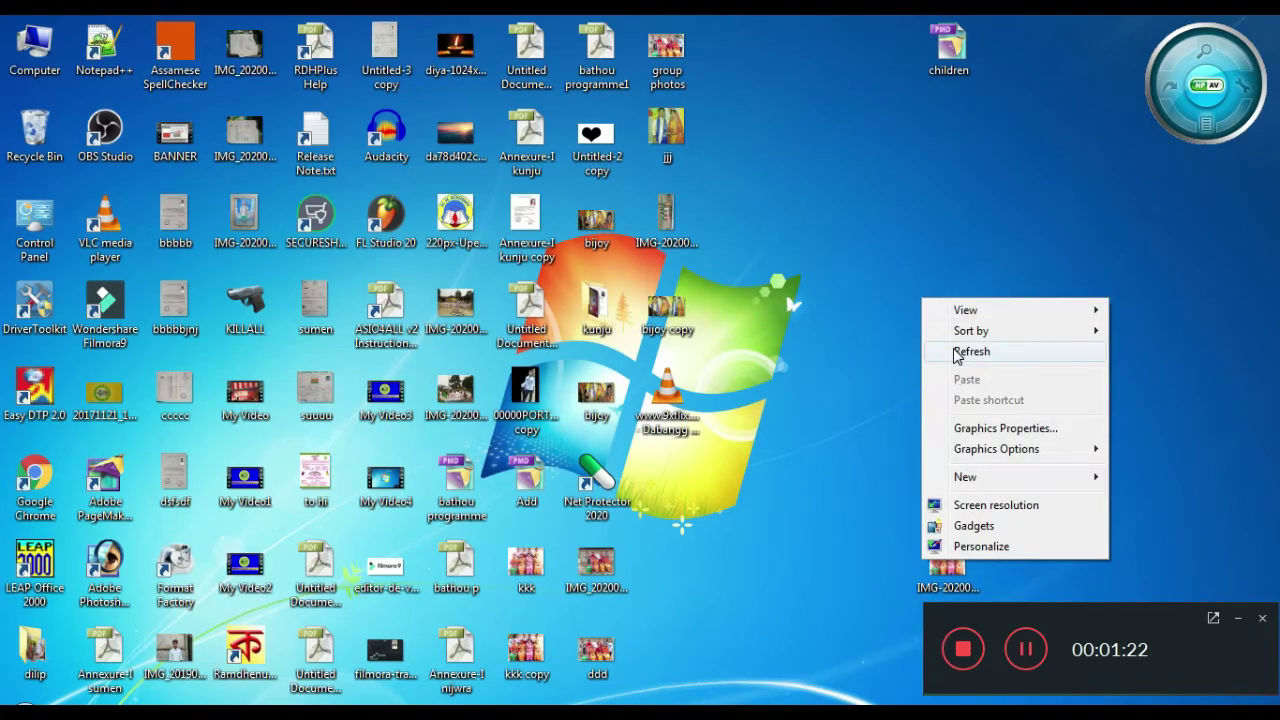
click(956, 351)
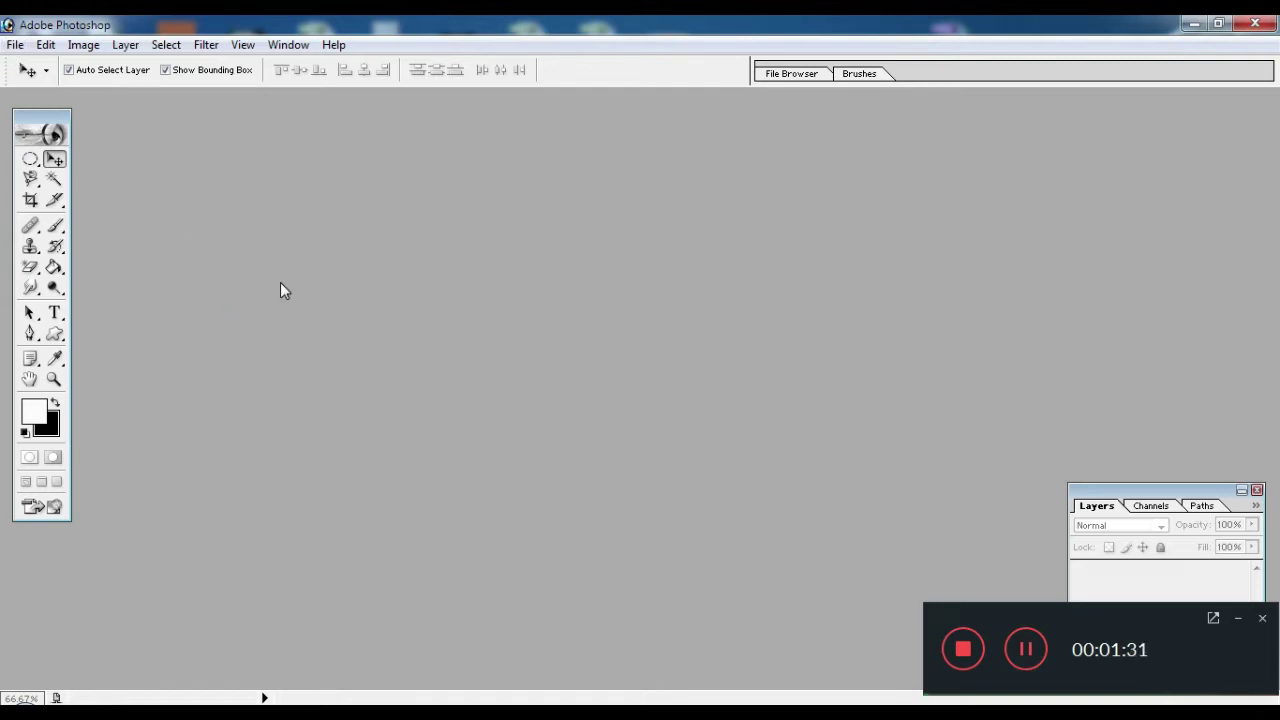
- Create a document named banner: 1280×720 pixels, 72 ppi, RGB Color, white background
click(15, 47)
click(47, 66)
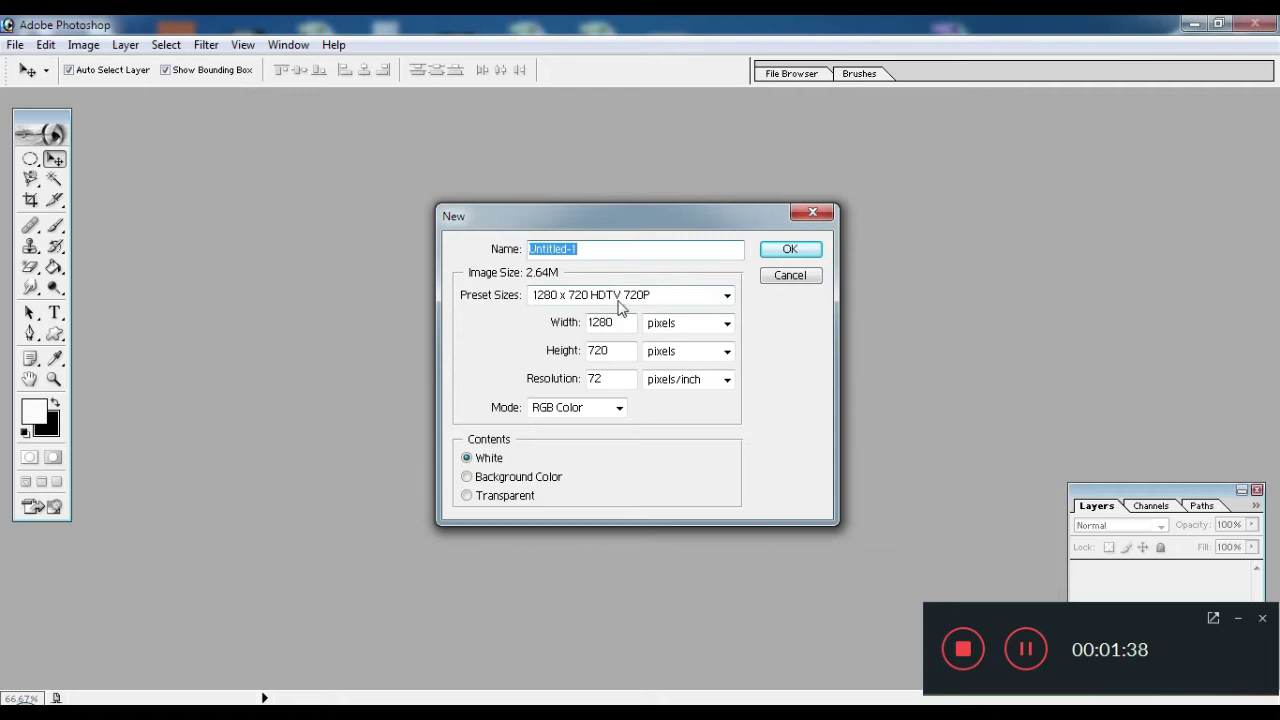
click(699, 331)
click(677, 341)
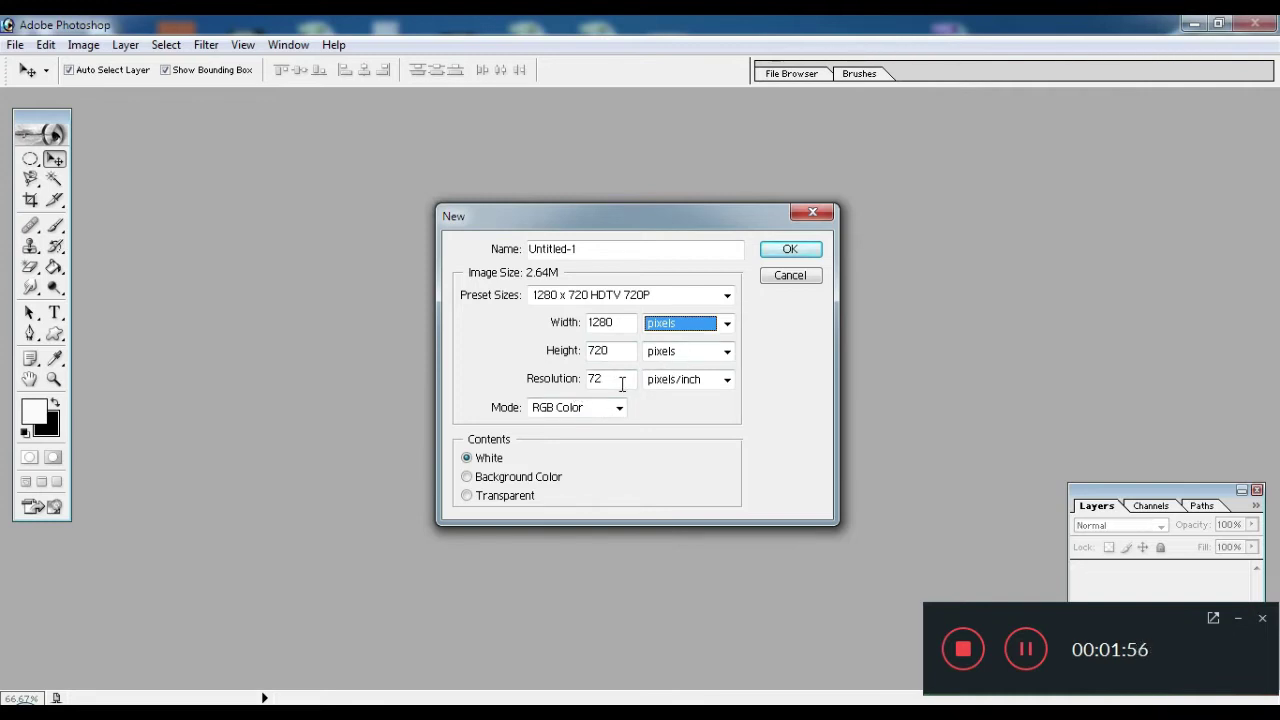
click(620, 384)
click(620, 410)
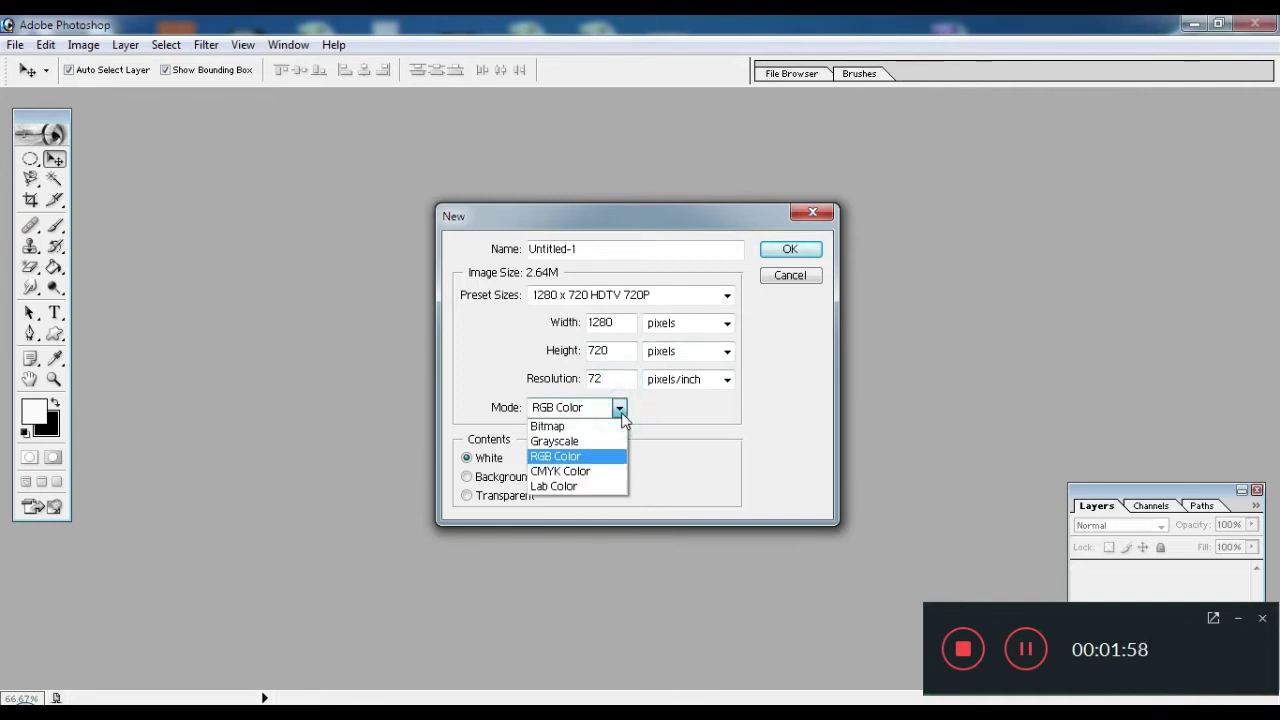
click(560, 456)
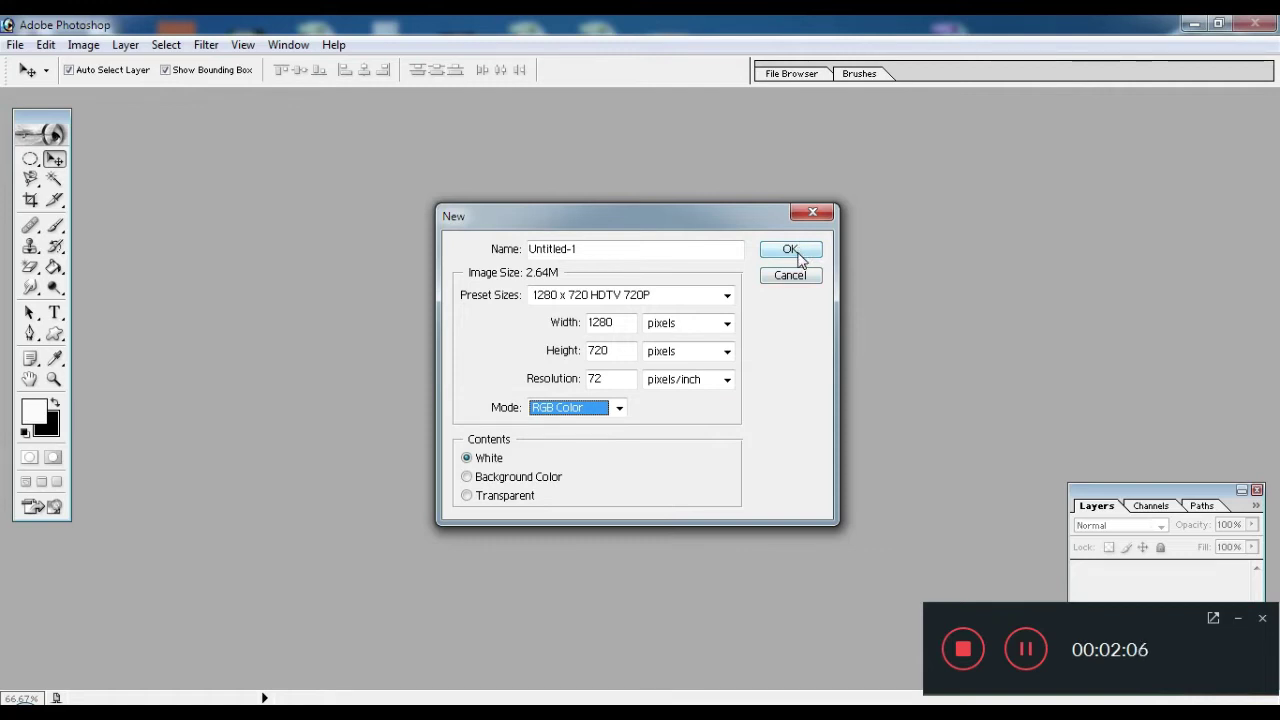
drag(683, 255, 381, 226)
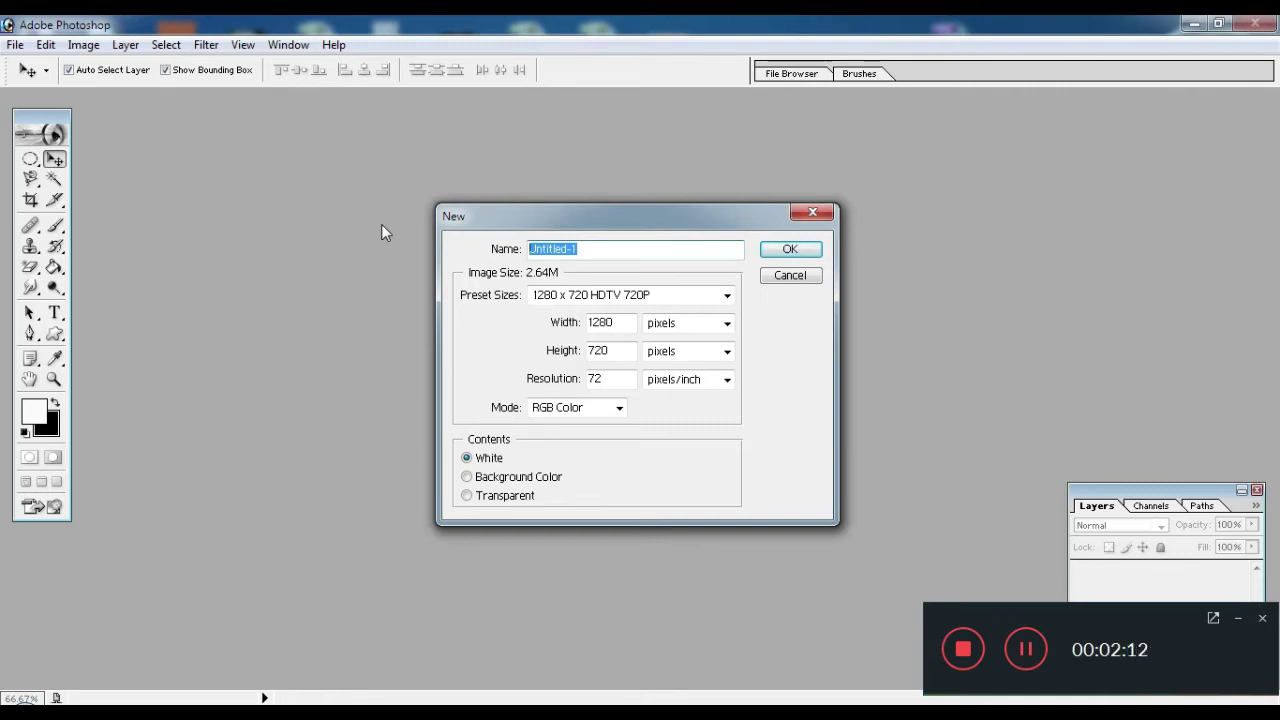
text(banner)
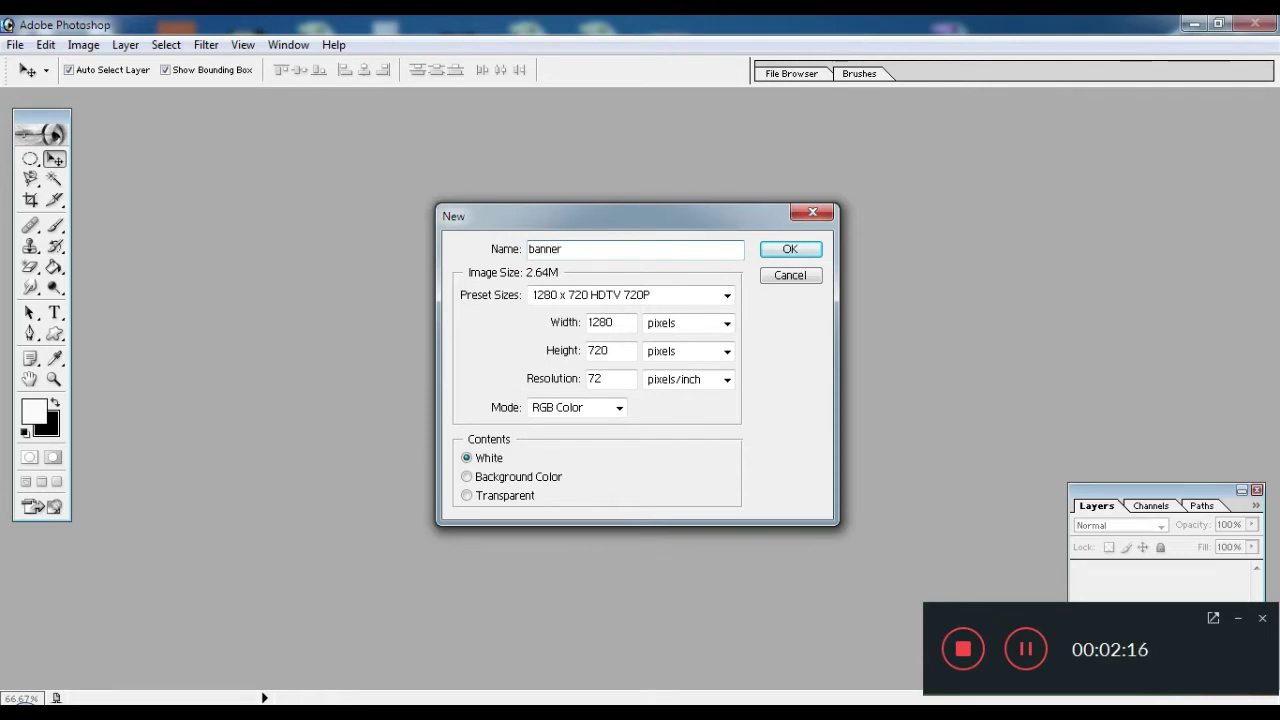
click(797, 252)
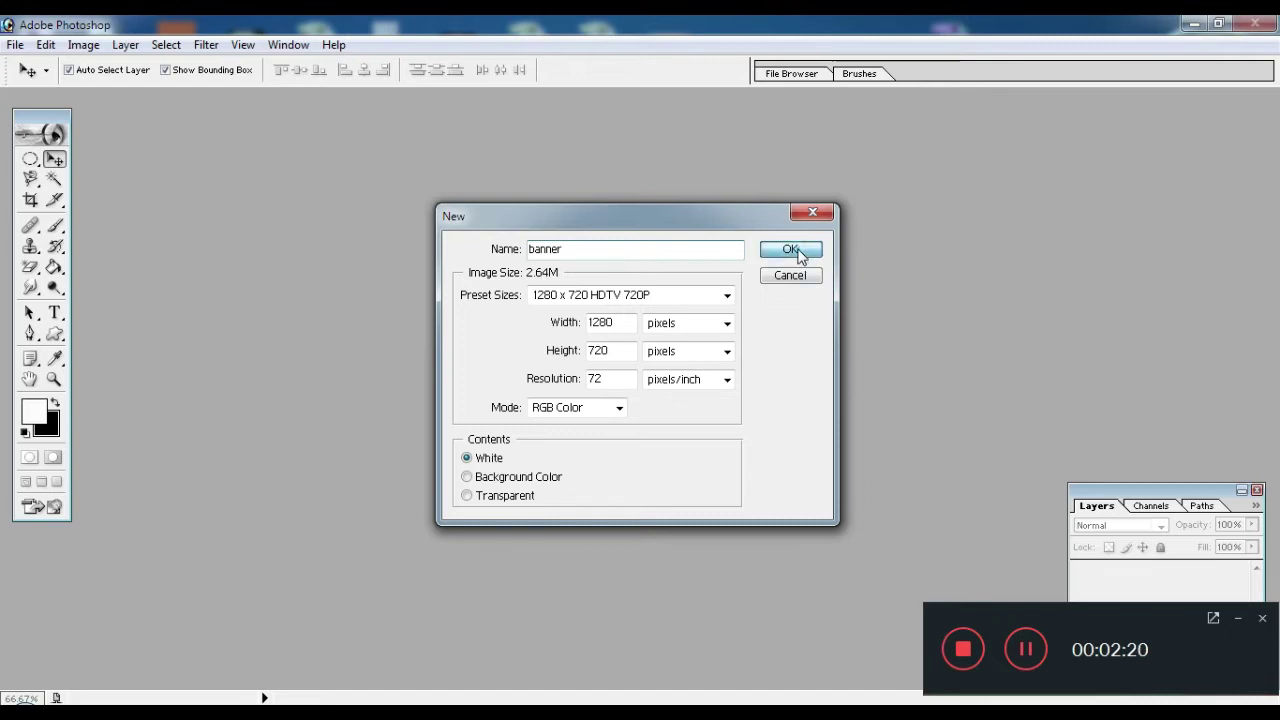
- Maximize the banner document window, then dismiss the File menu and the Open dialog unused
click(856, 107)
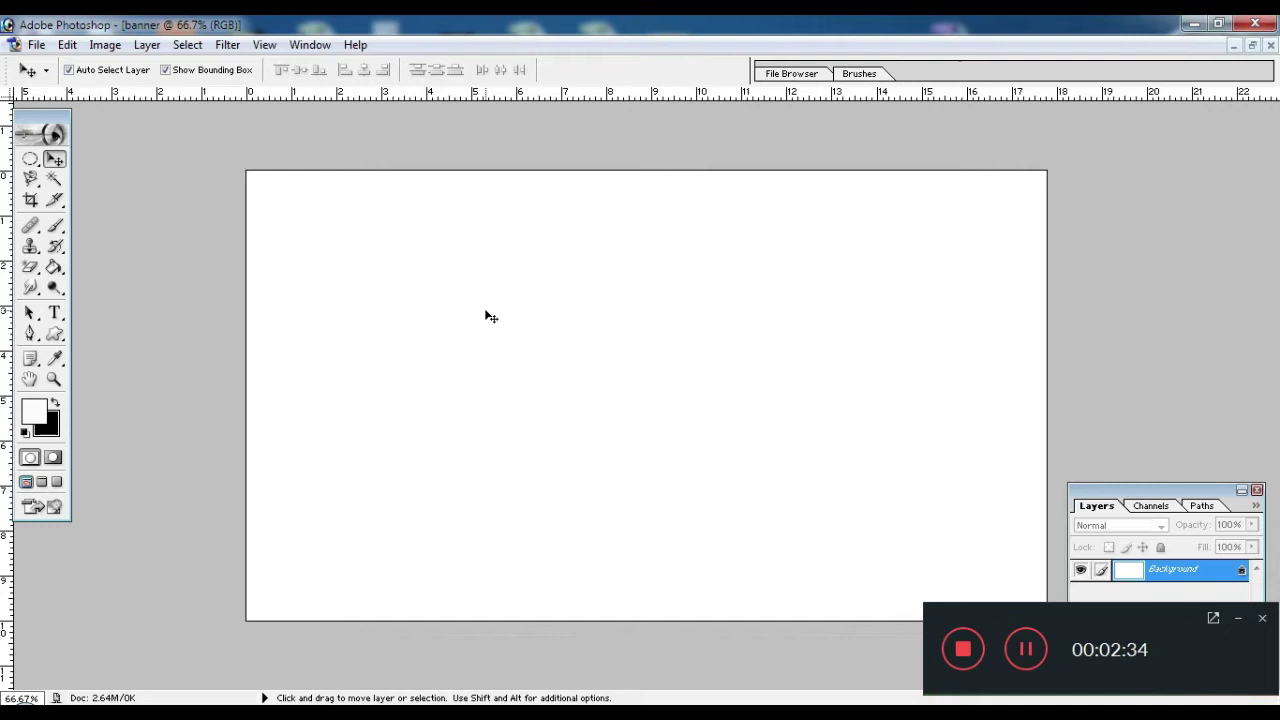
click(36, 45)
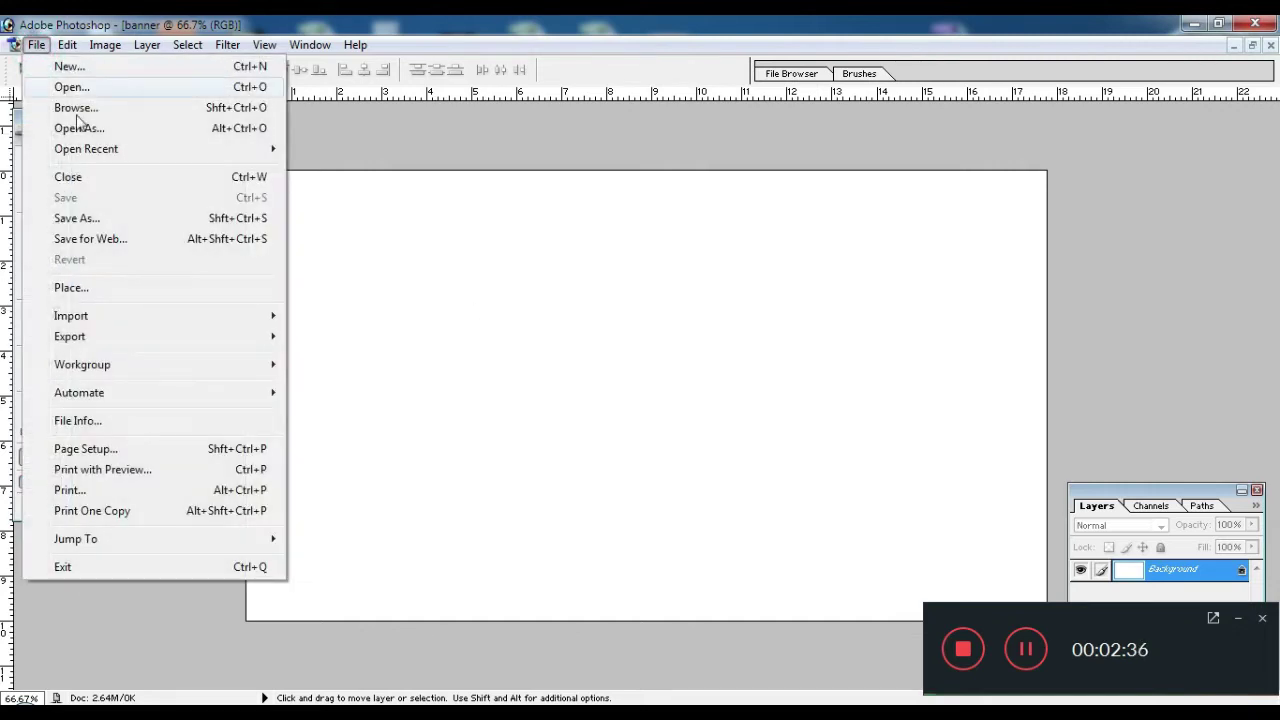
key(Escape)
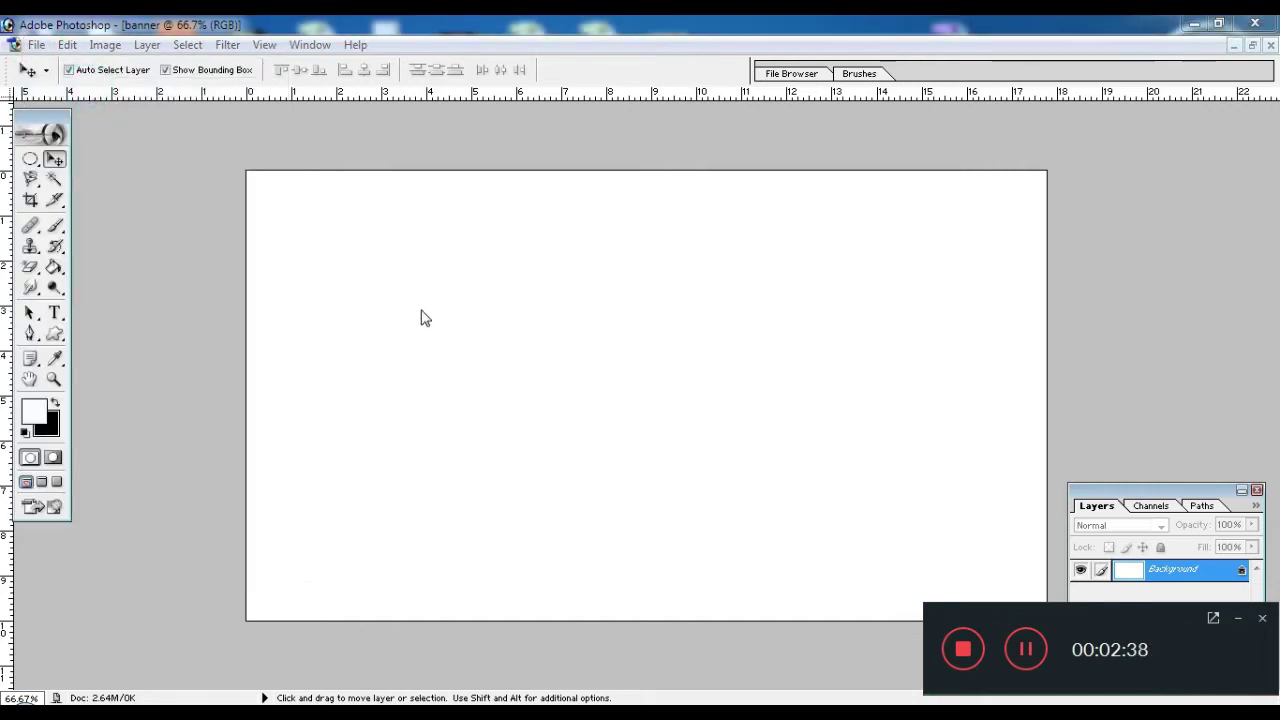
key(ctrl+o)
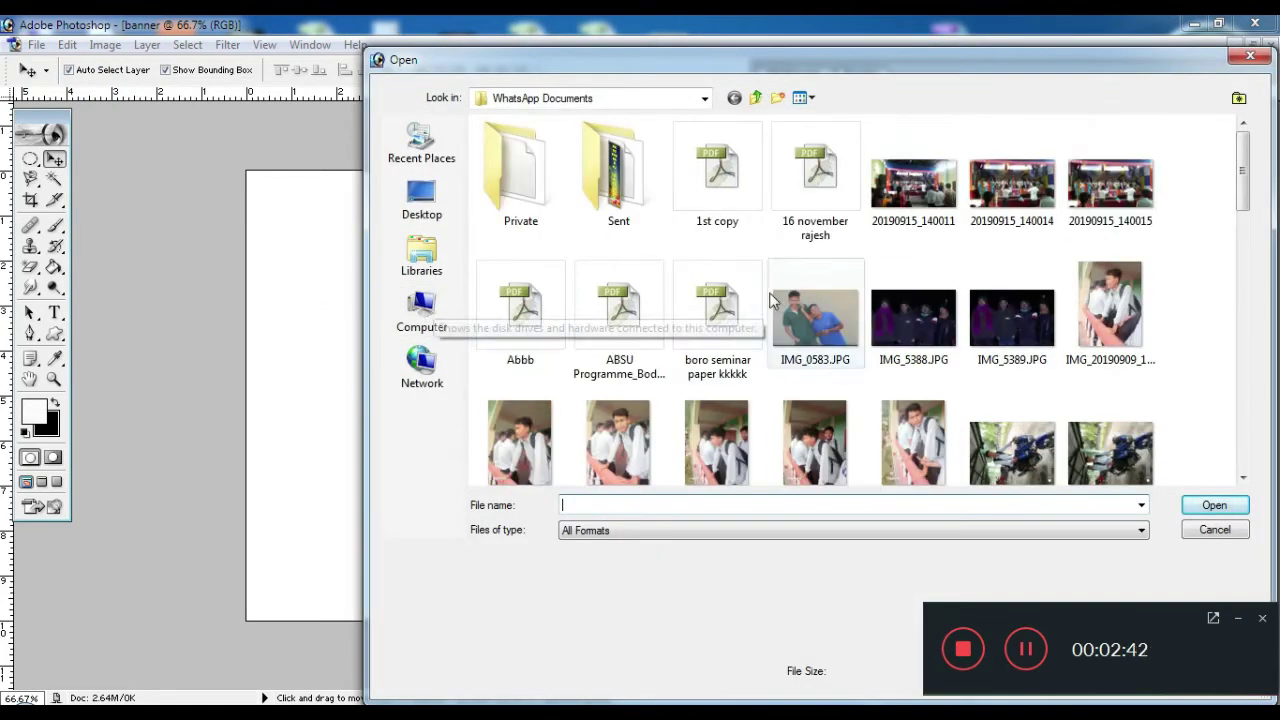
click(1250, 56)
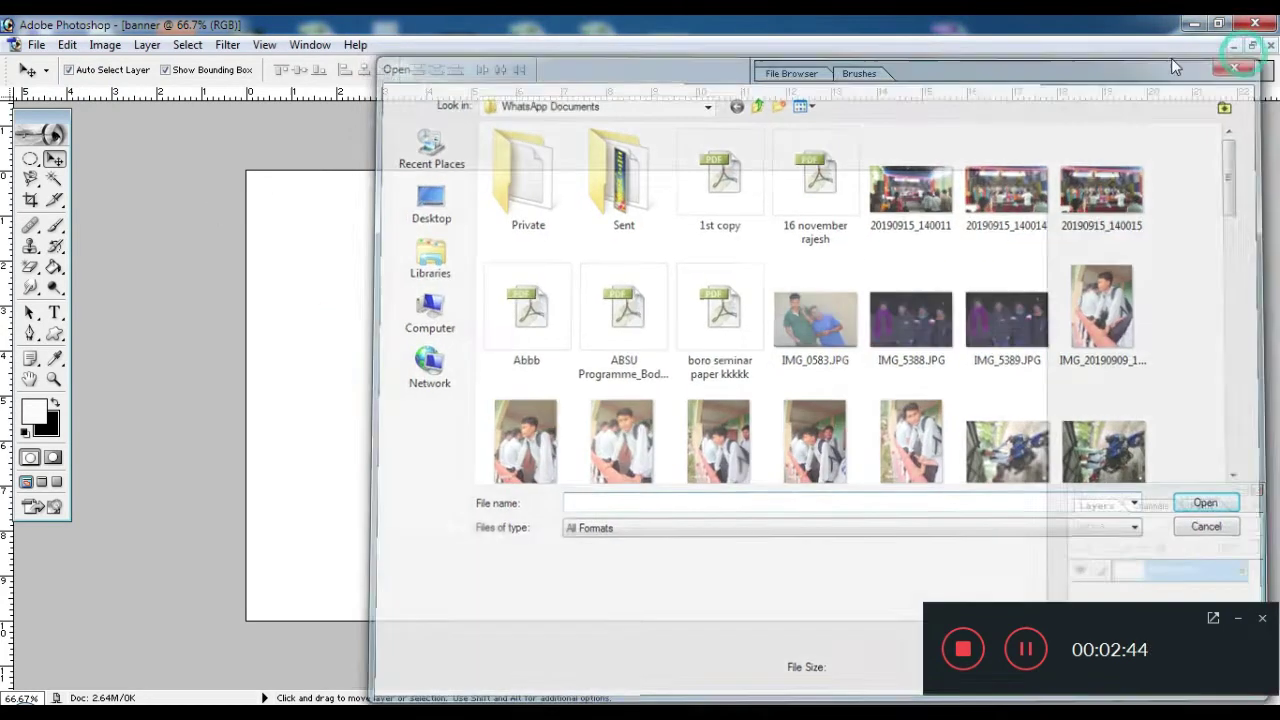
click(488, 276)
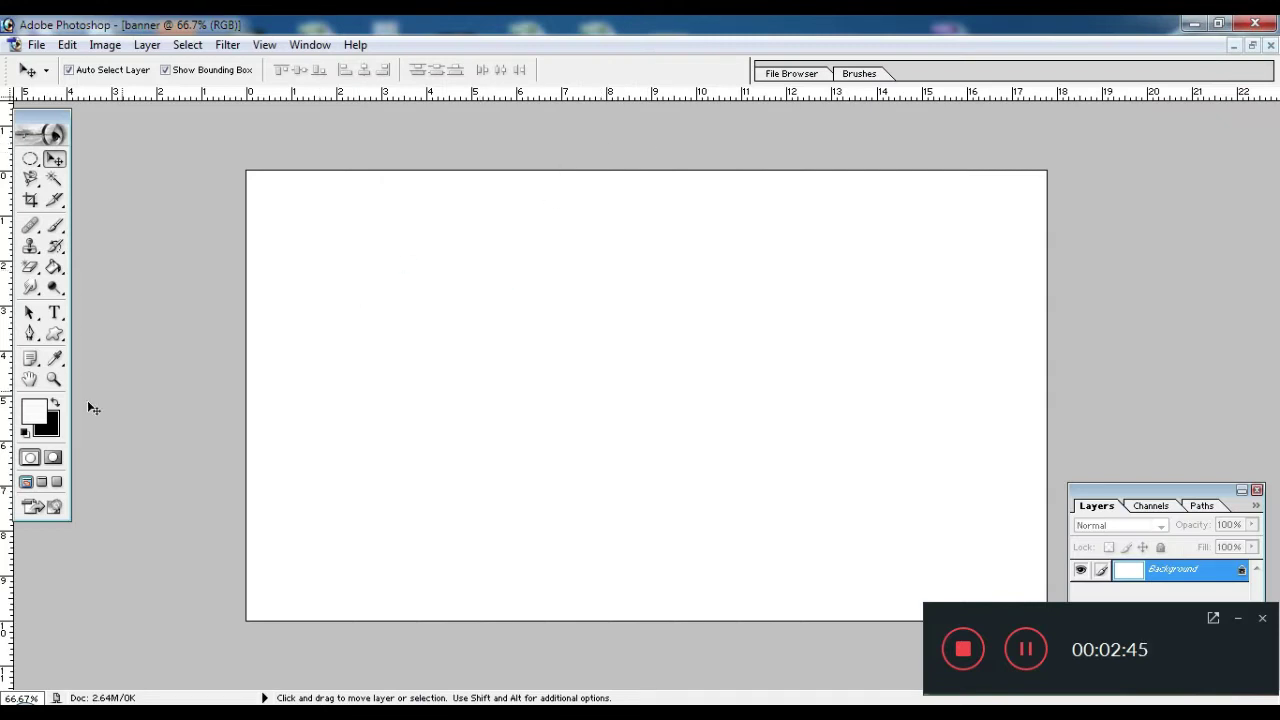
- Set the background colour to black (#000000) and fill the canvas with it
click(57, 430)
drag(400, 400, 527, 348)
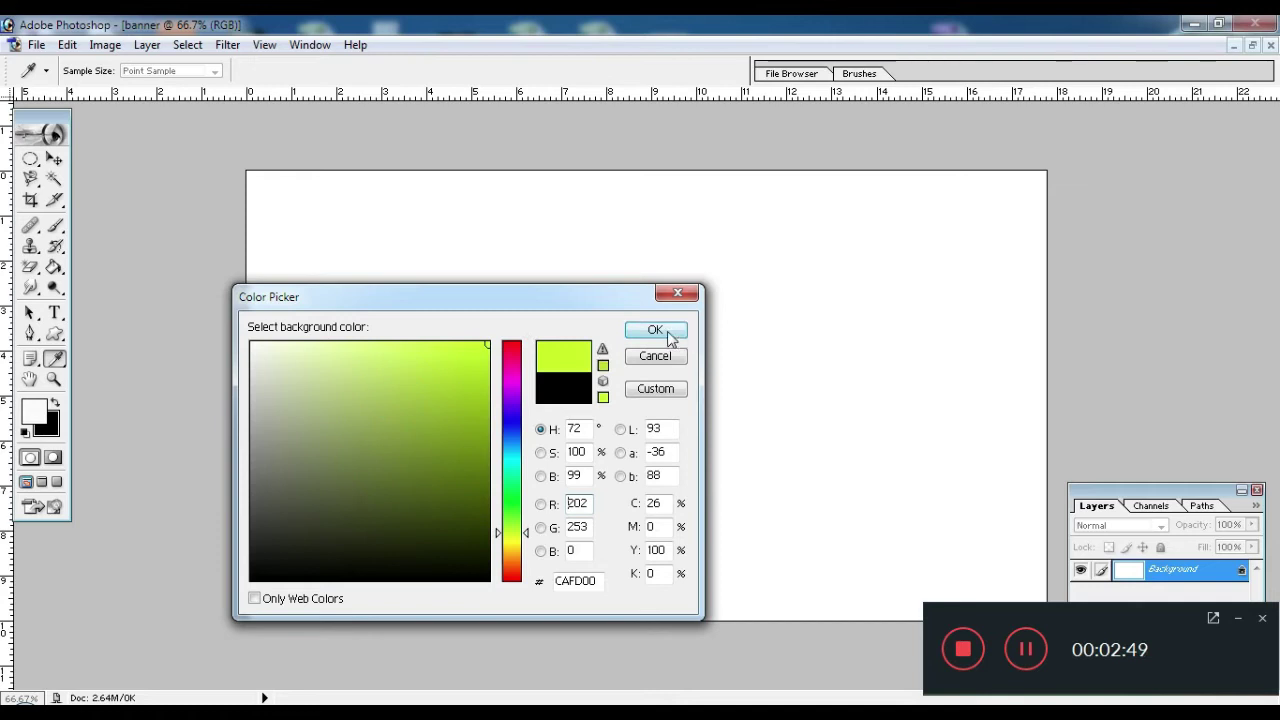
click(508, 433)
drag(508, 433, 510, 420)
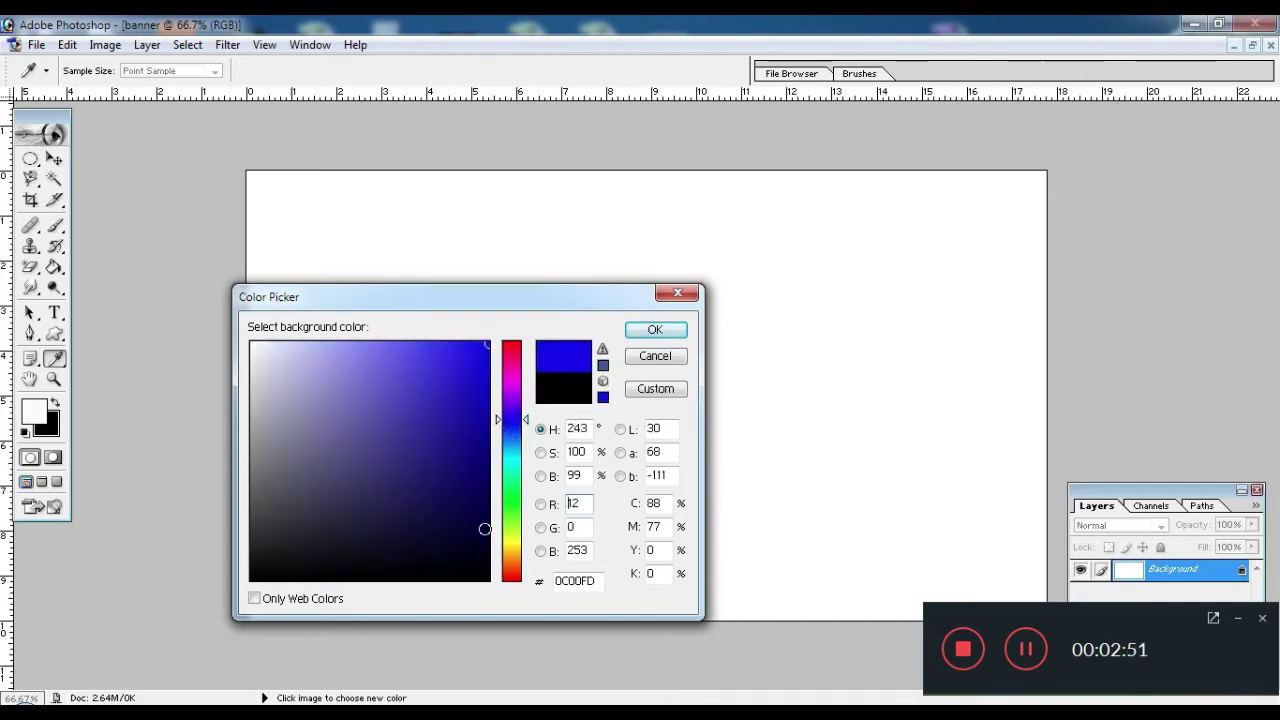
drag(478, 533, 468, 600)
click(655, 331)
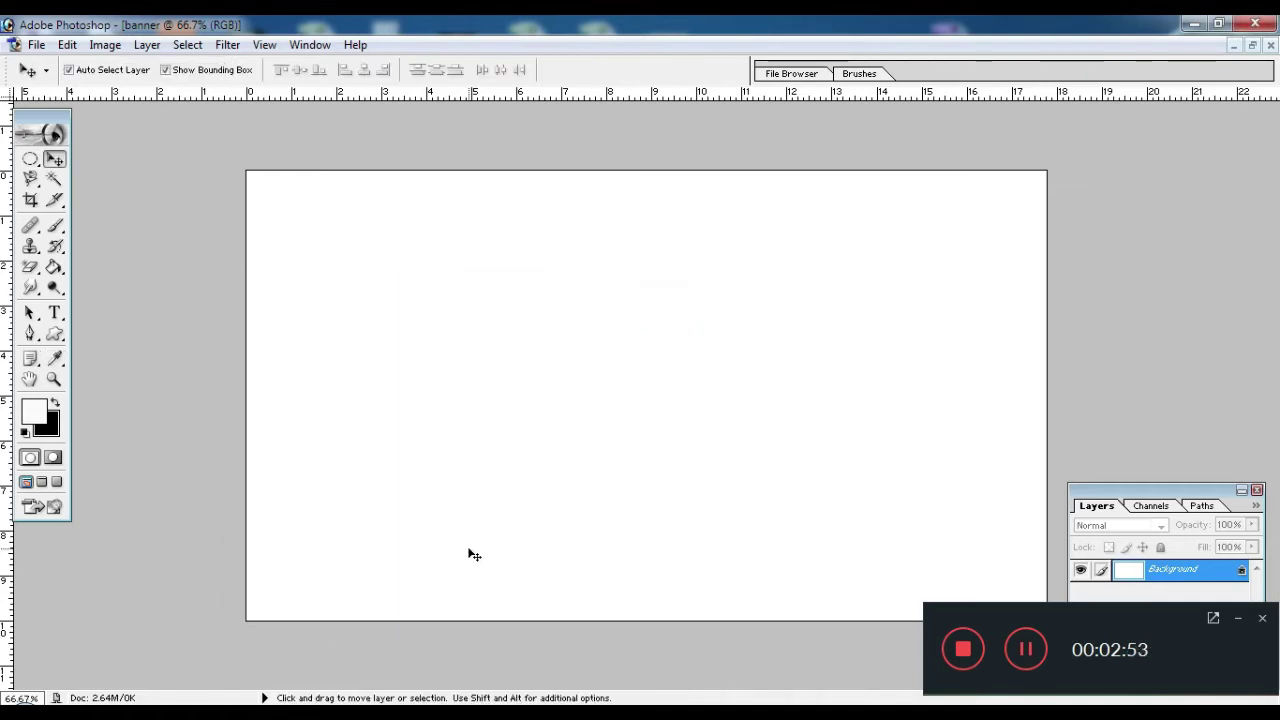
key(ctrl+BackSpace)
click(491, 443)
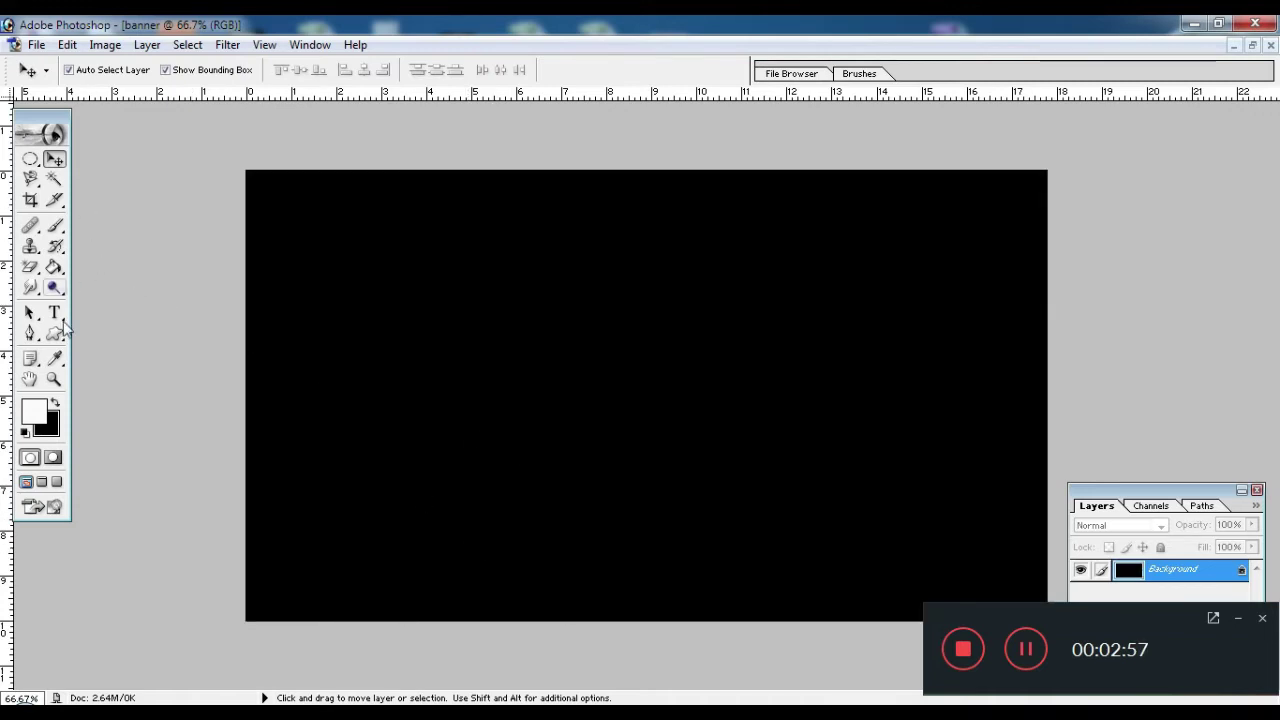
click(36, 45)
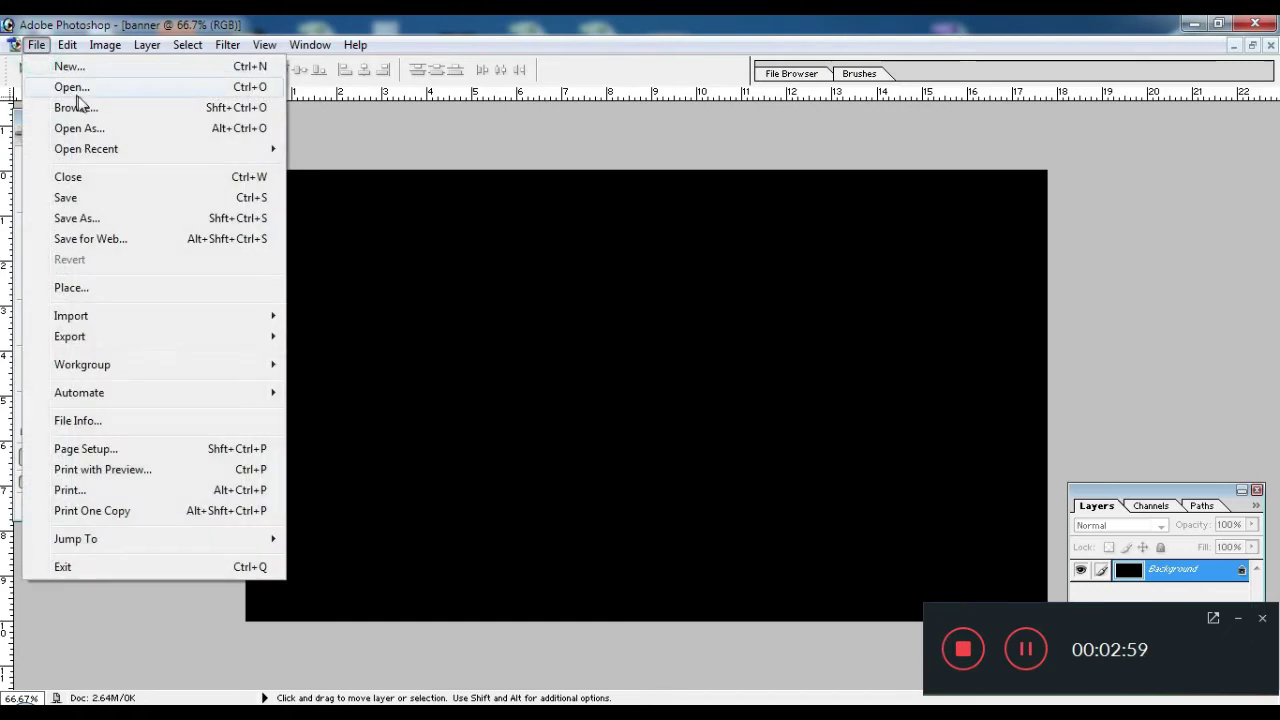
click(358, 375)
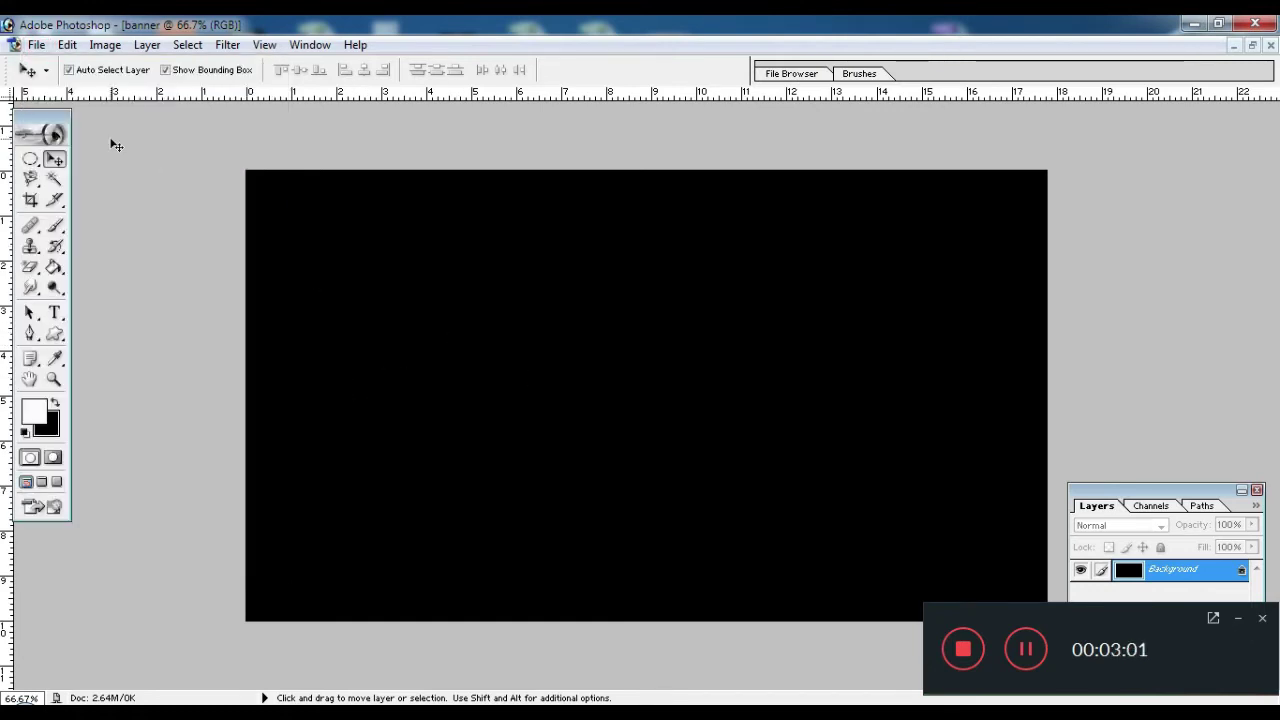
click(36, 45)
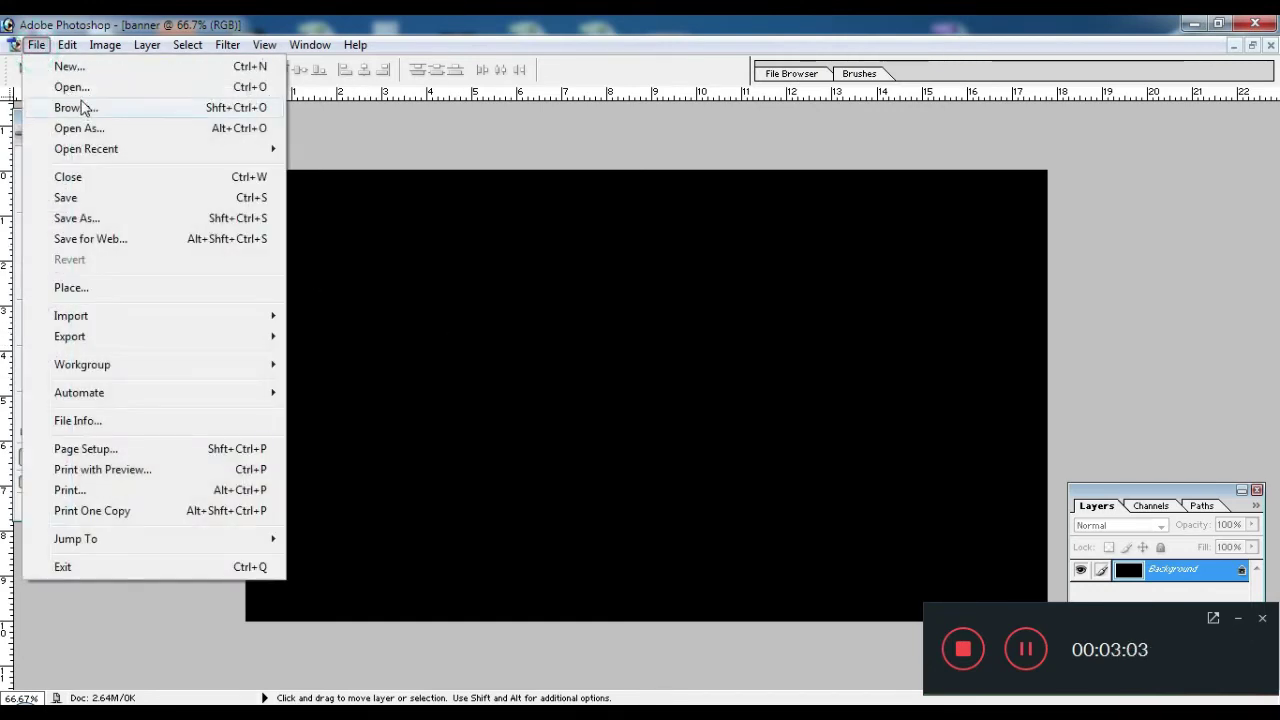
click(71, 88)
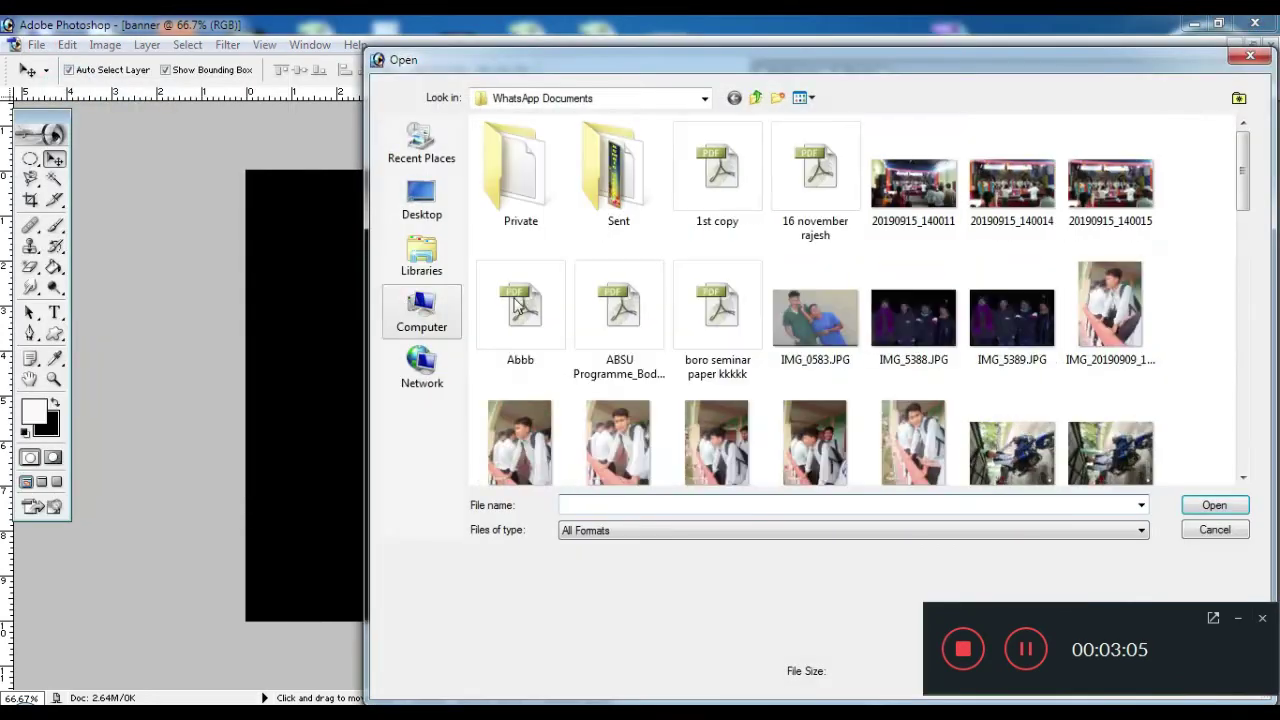
drag(1245, 172, 1243, 428)
click(1198, 549)
click(1200, 538)
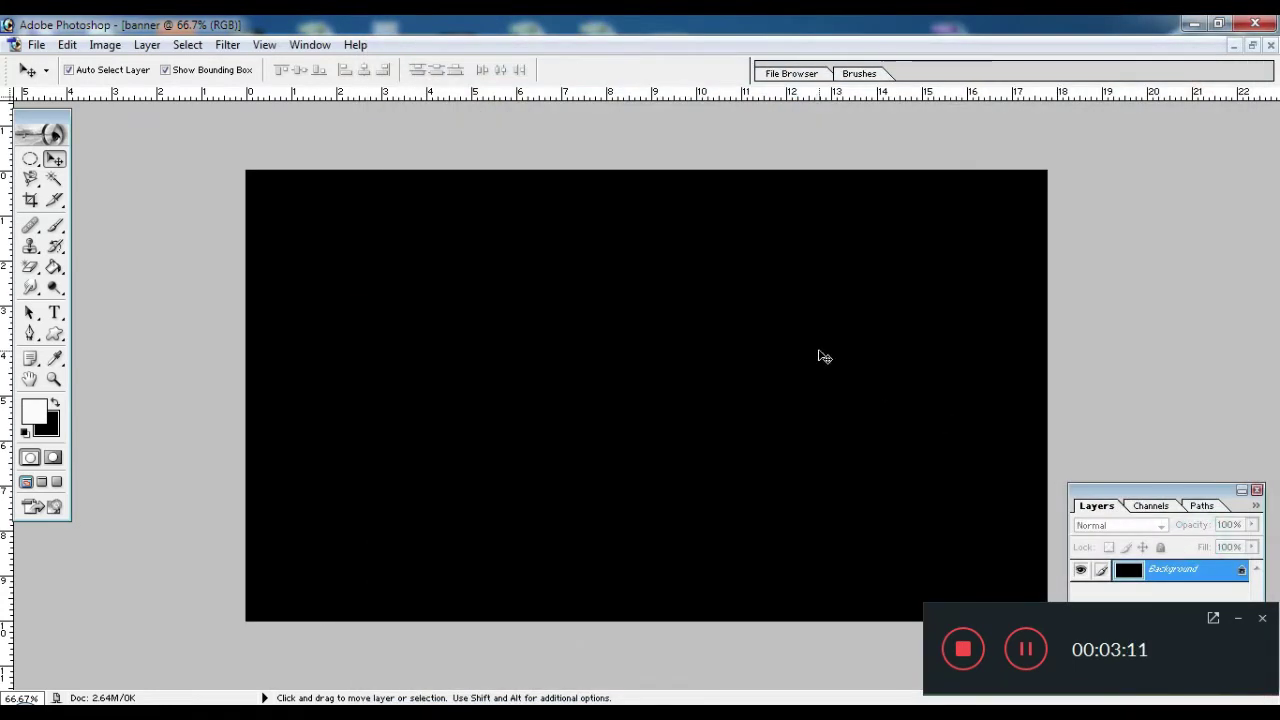
- Draw a text box across the upper canvas with text colour yellow F6FF00
click(54, 313)
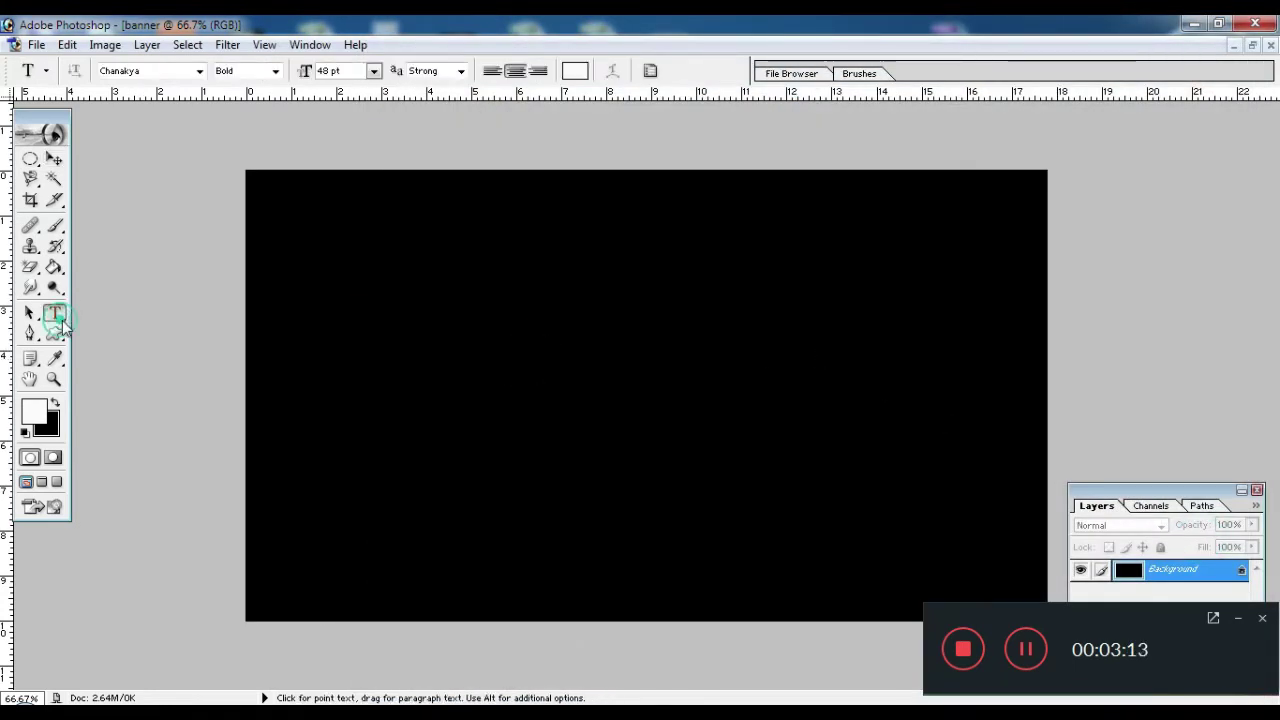
drag(305, 265, 885, 461)
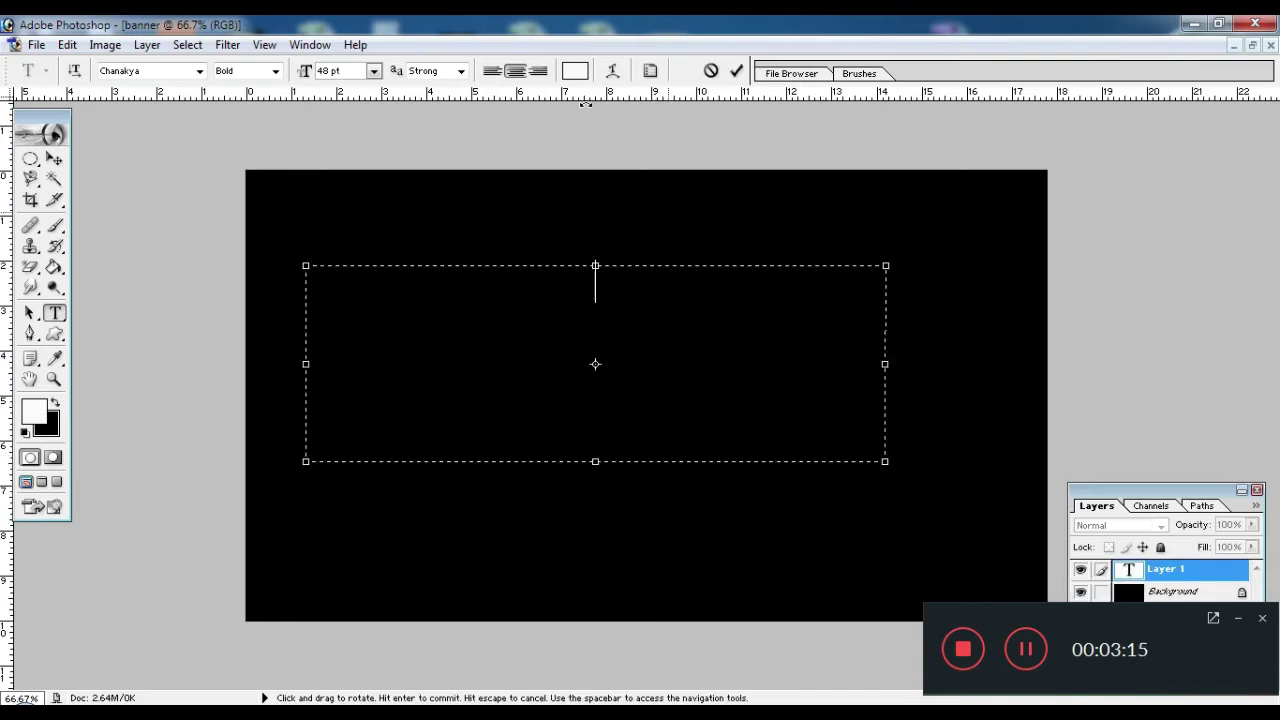
click(568, 76)
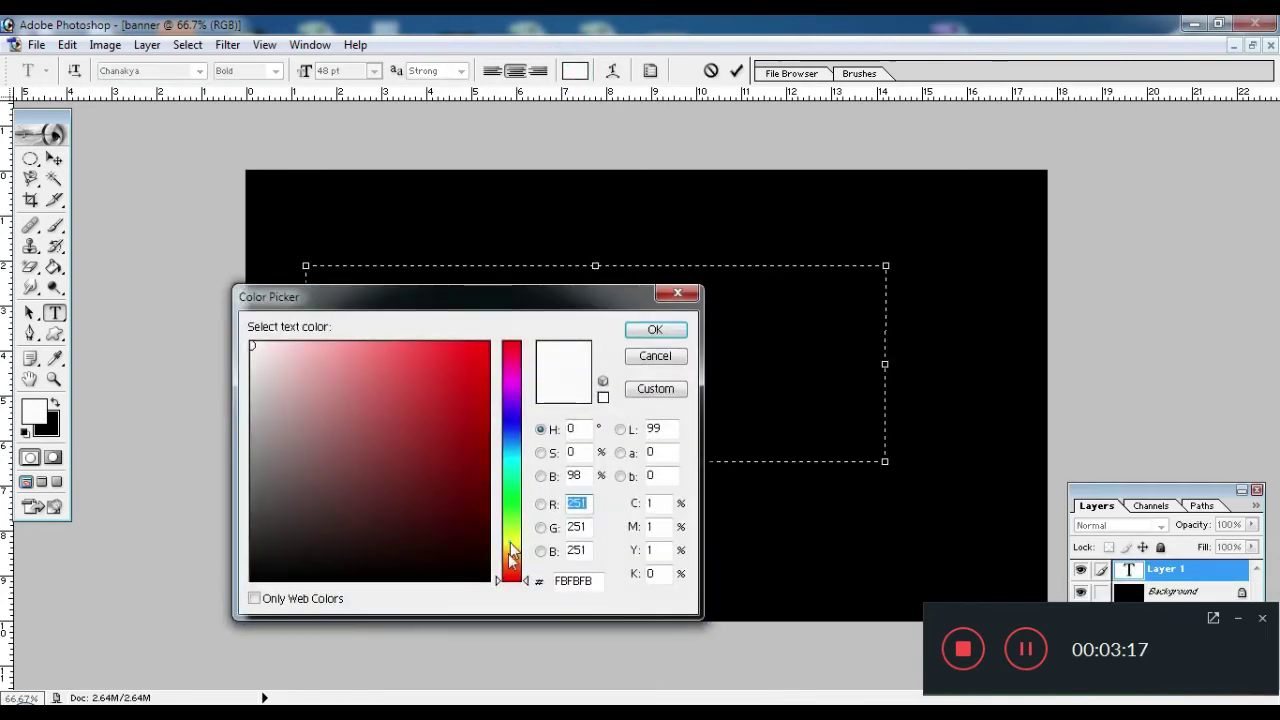
click(508, 540)
click(488, 343)
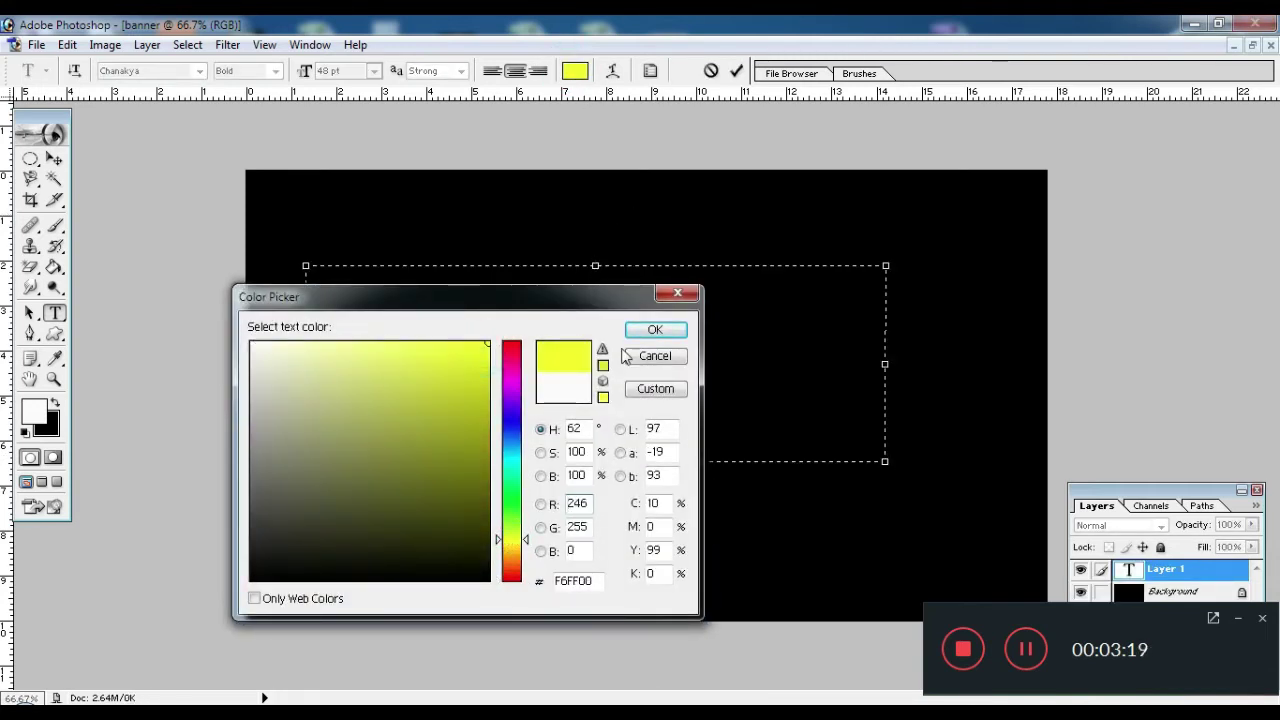
click(654, 331)
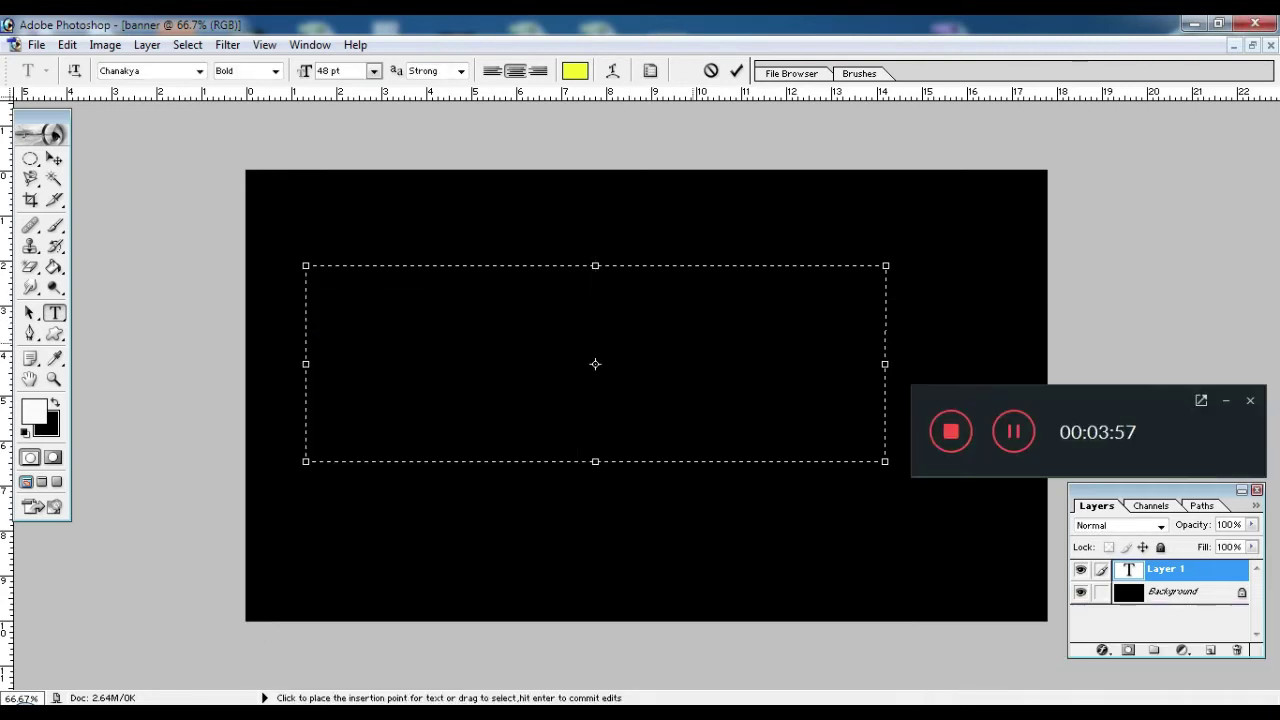
- Type the headline 'आं बौरै थामनेल बानायो' in Chanakya Bold 48 pt, fit the box, and commit
text(आ)
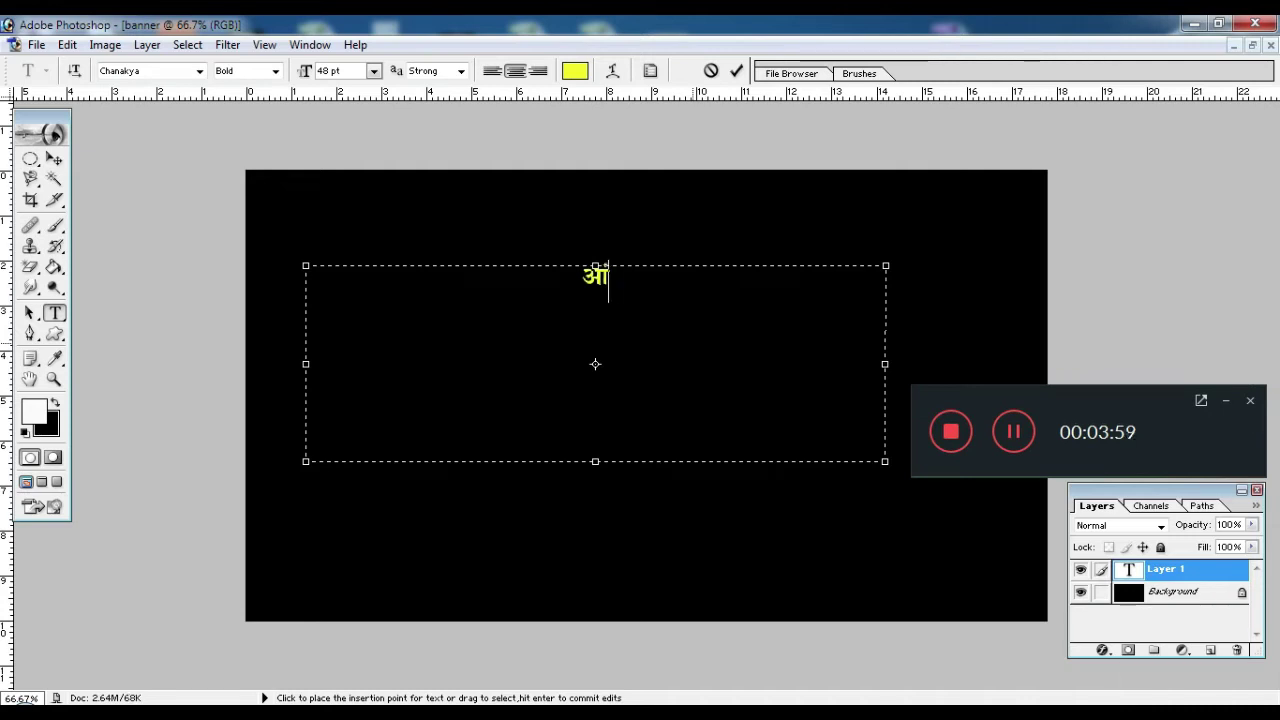
text(cksj)
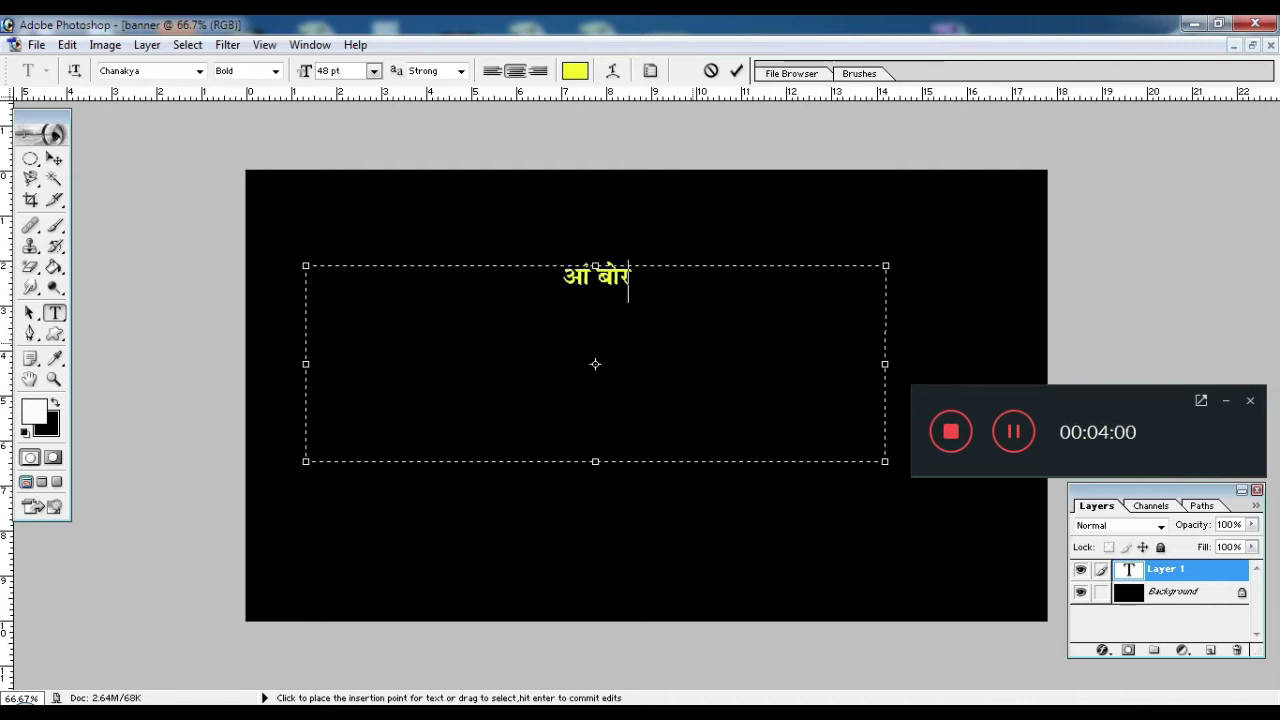
text( Fkeusy)
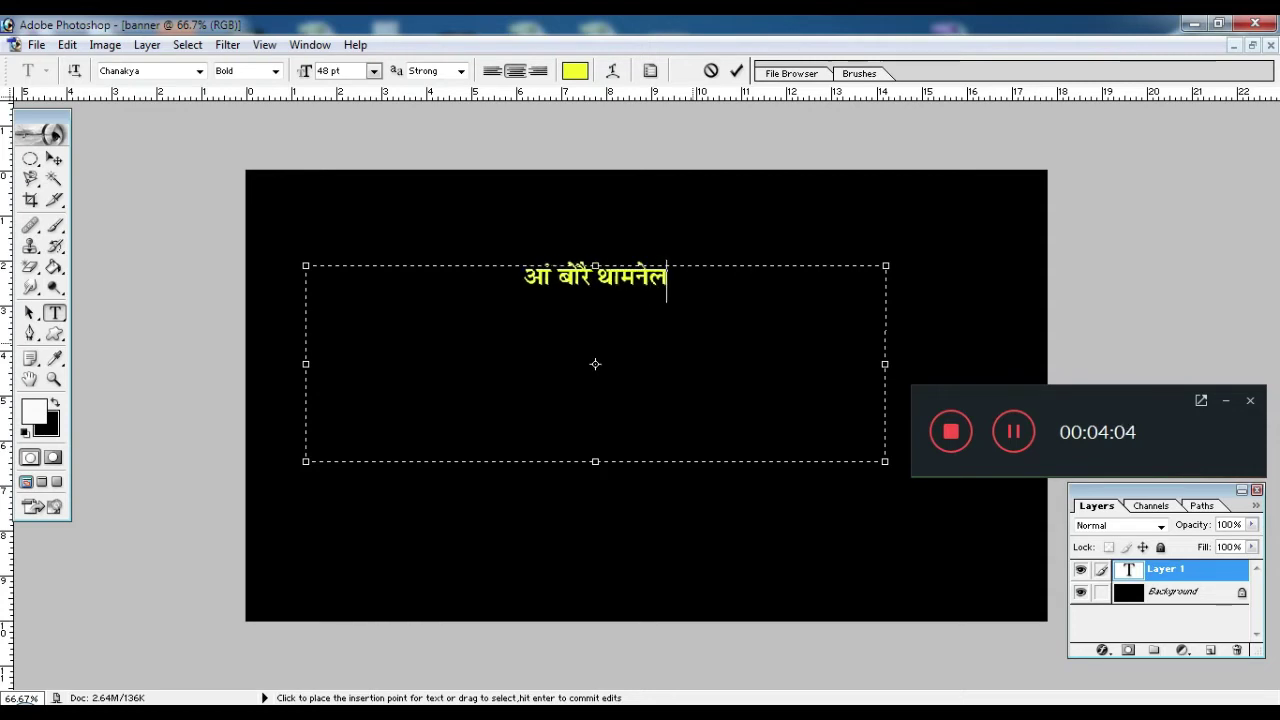
text( ckuk;ks)
mouse_move(885, 461)
mouse_down()
mouse_move(667, 299)
mouse_move(578, 296)
mouse_up()
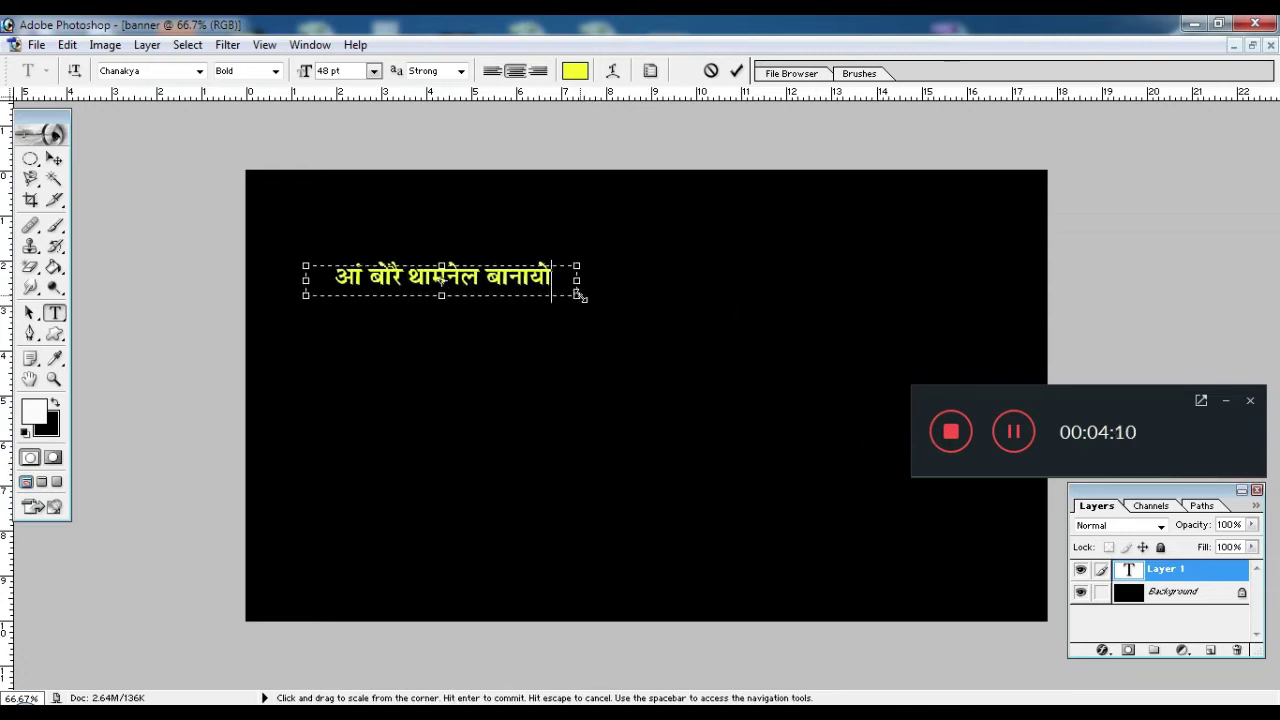
click(738, 71)
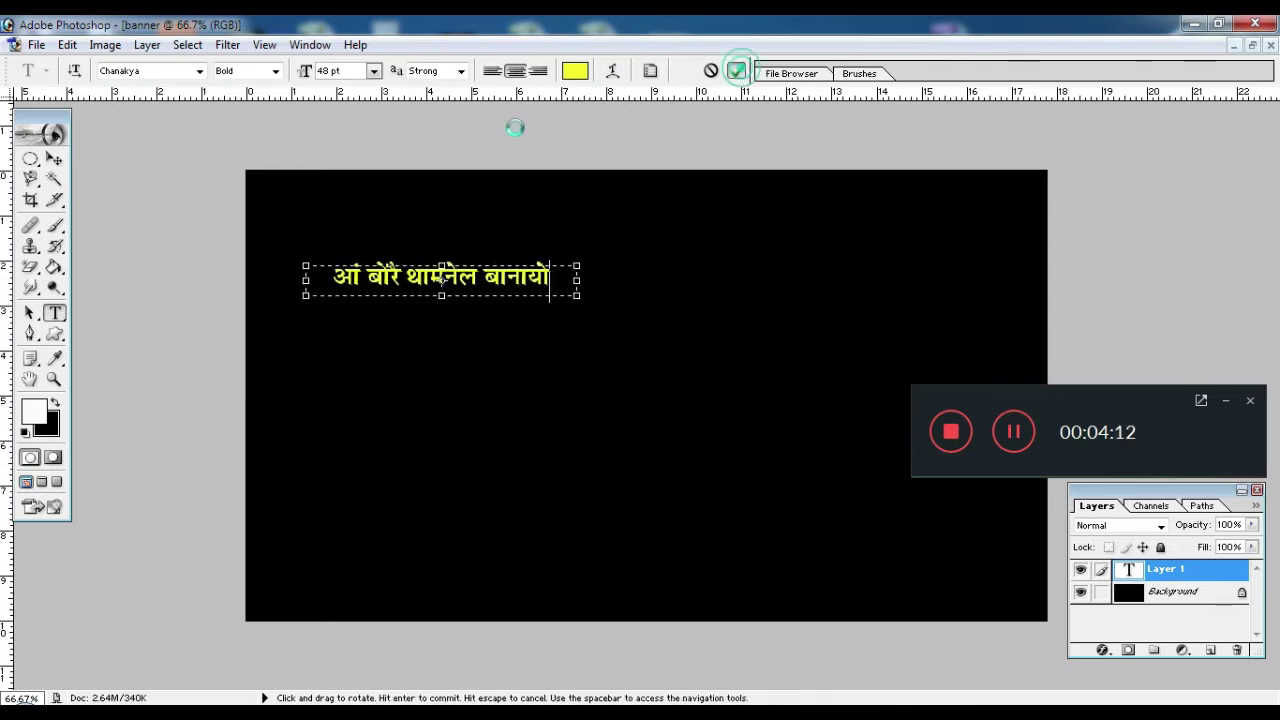
- Free-transform the headline to about 210% width and 697% height, shifted right
click(56, 160)
mouse_move(578, 298)
mouse_down()
mouse_move(806, 480)
mouse_move(857, 457)
mouse_up()
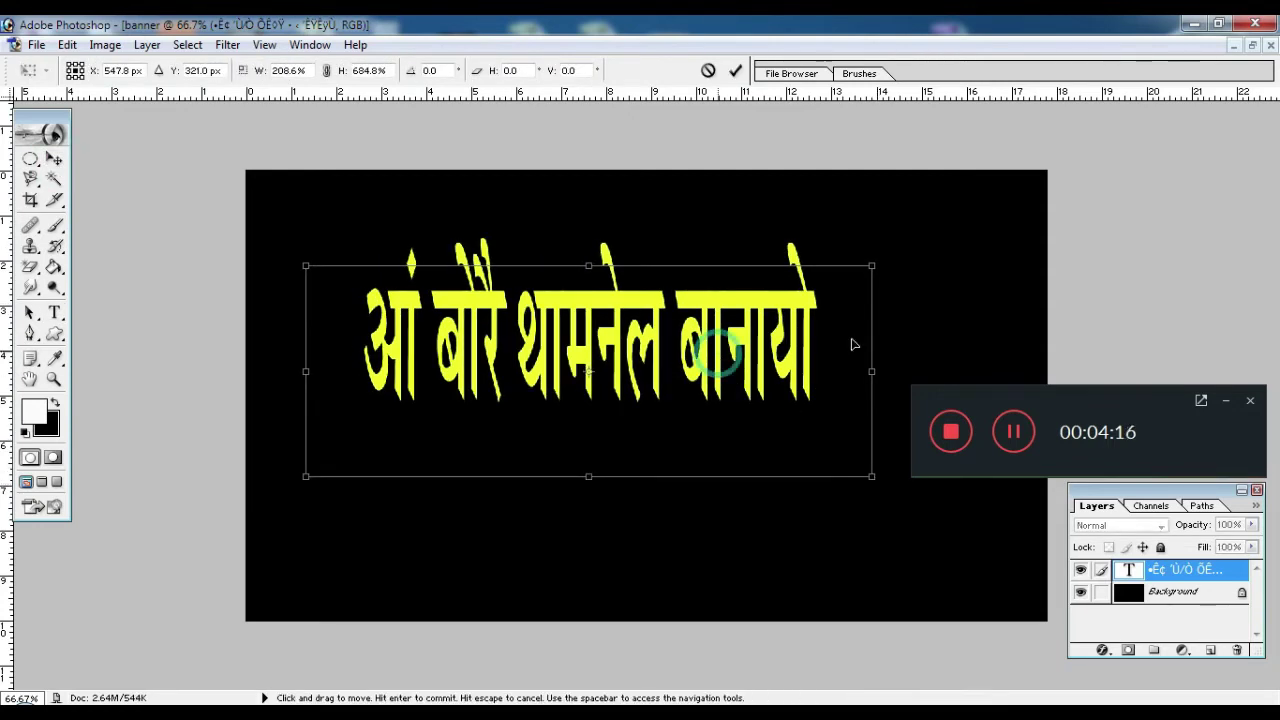
drag(851, 340, 981, 312)
drag(430, 445, 409, 460)
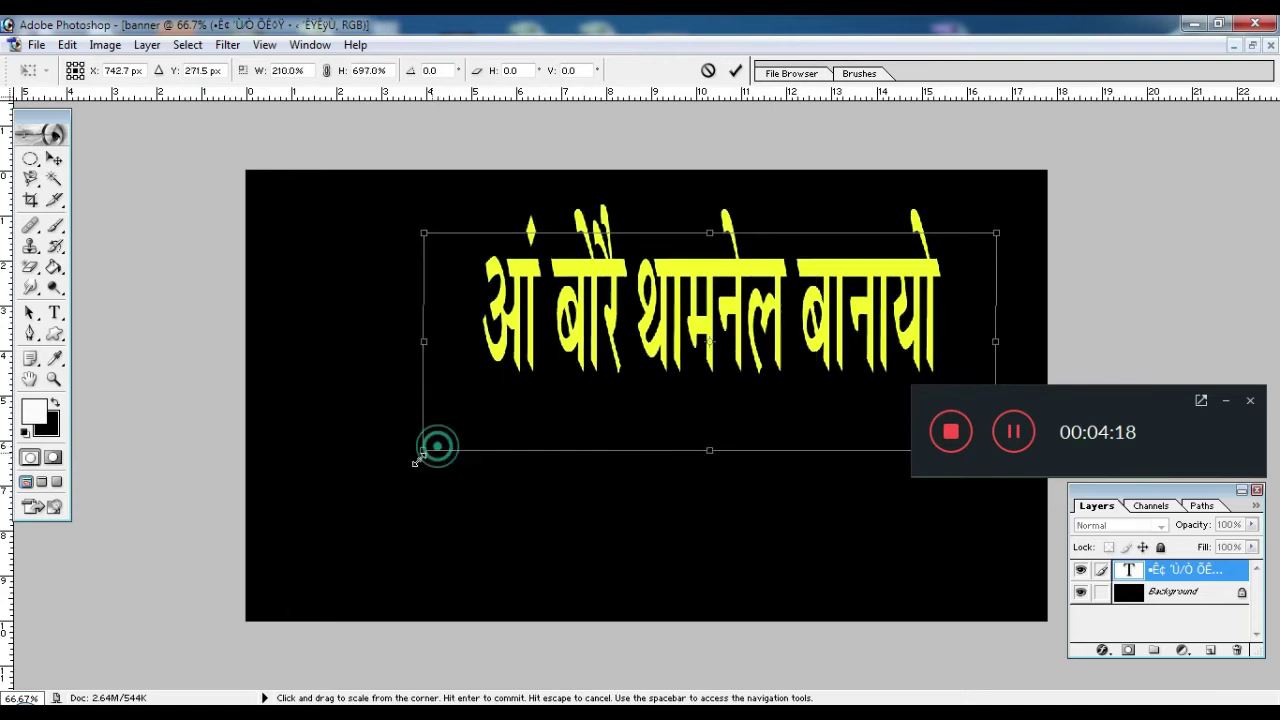
click(736, 72)
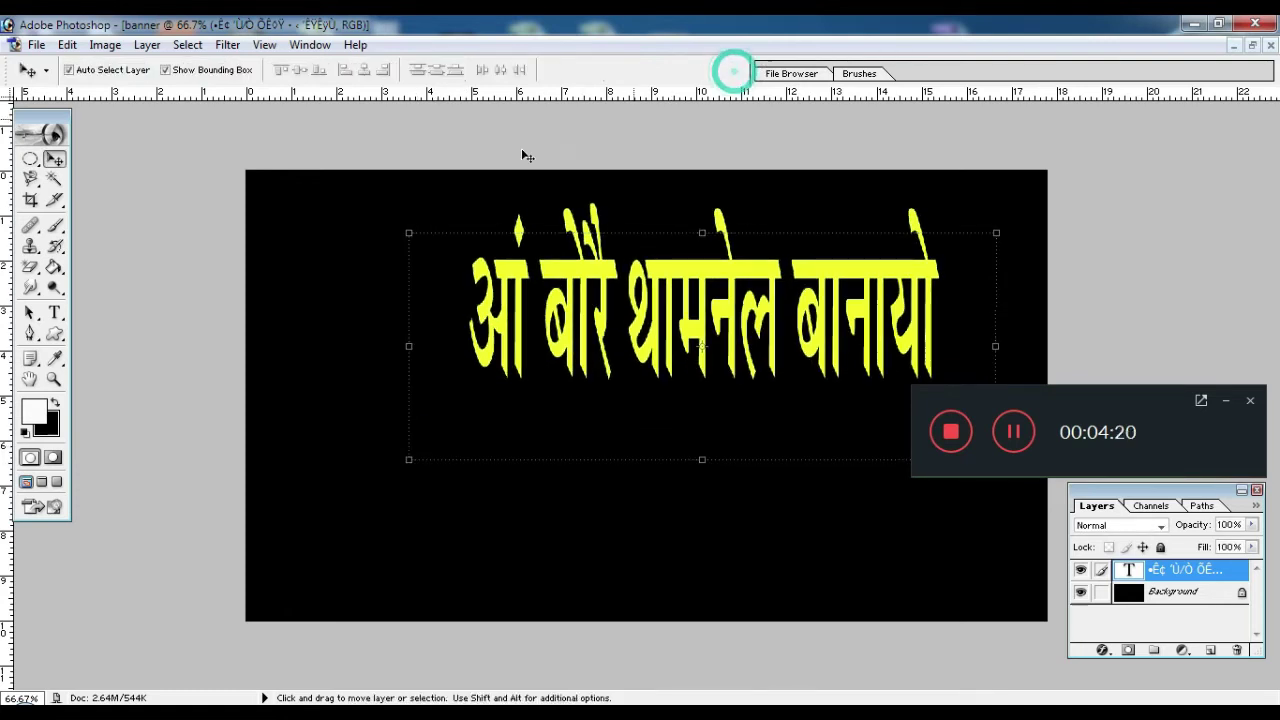
- Reword the headline to 'आं बौरै इउटाप नि थामनेल बानायो'
click(55, 313)
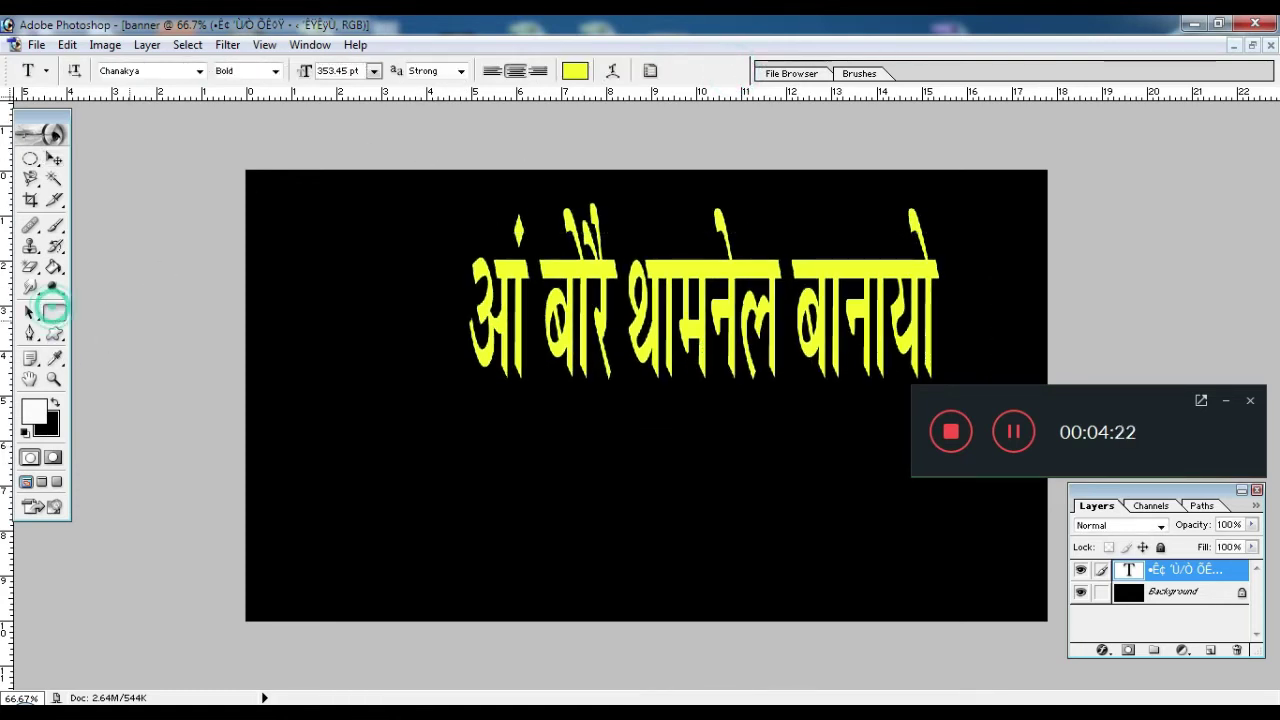
click(661, 340)
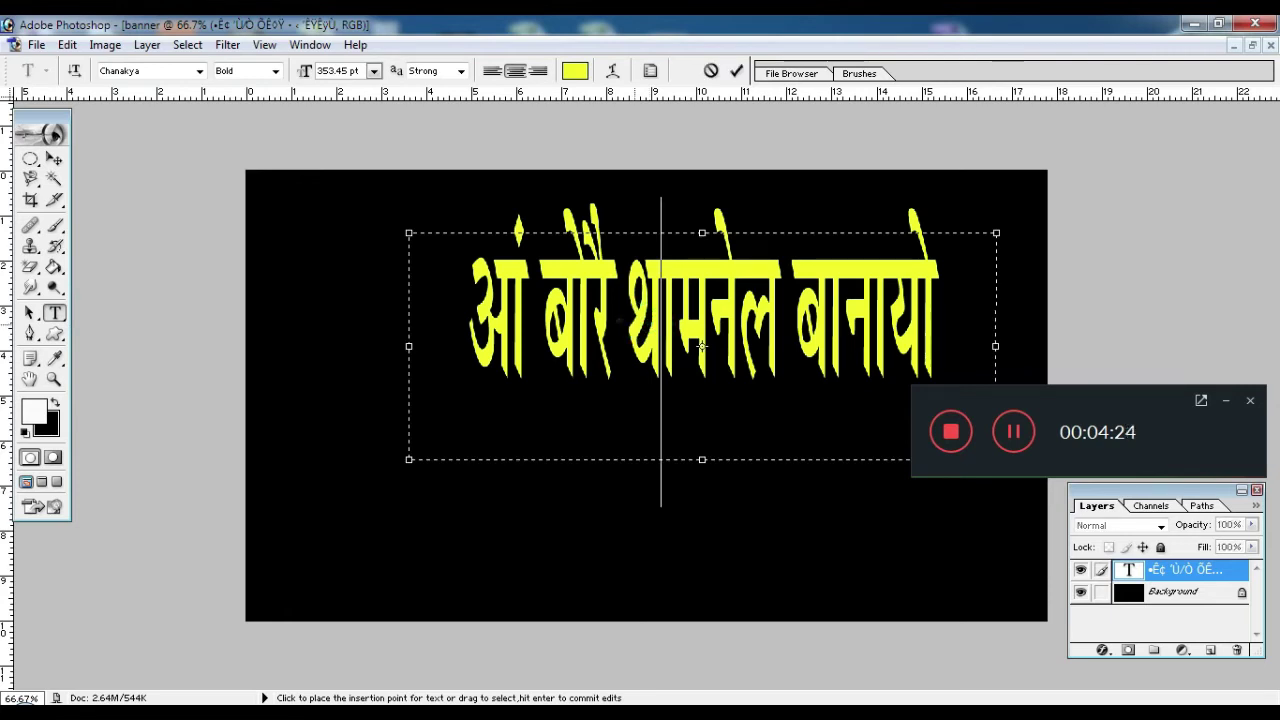
text(bm)
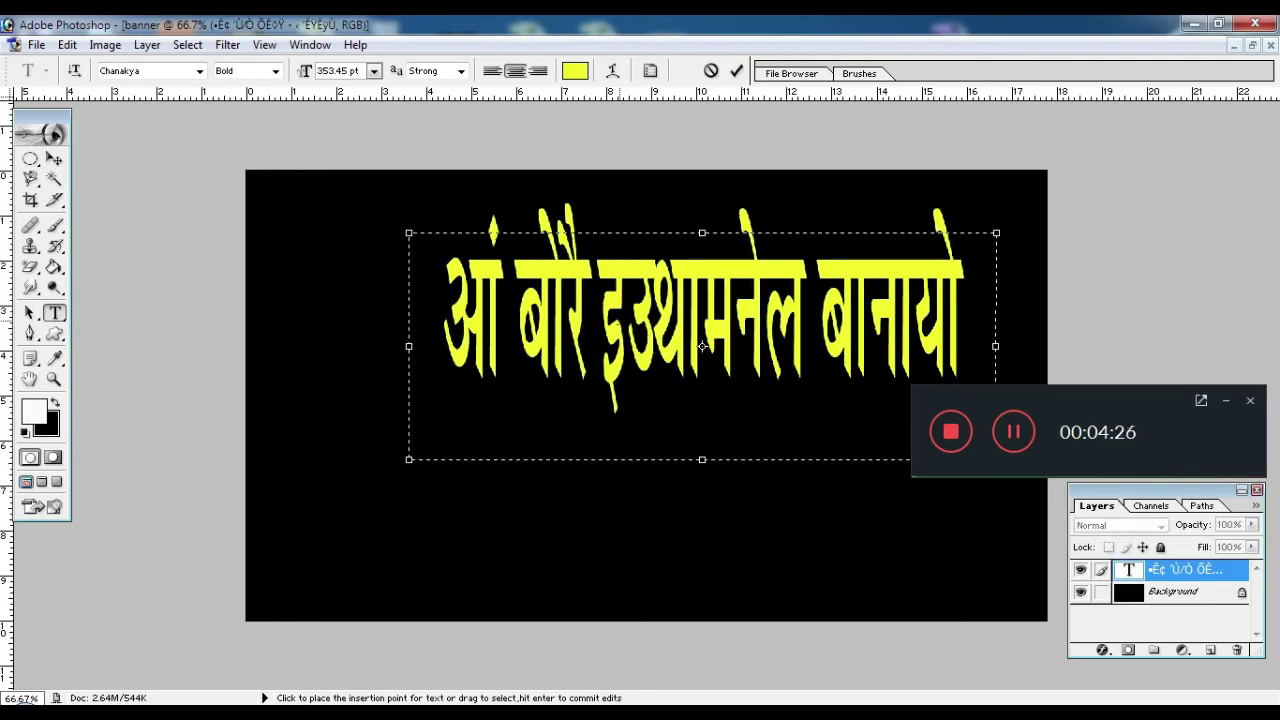
text(V)
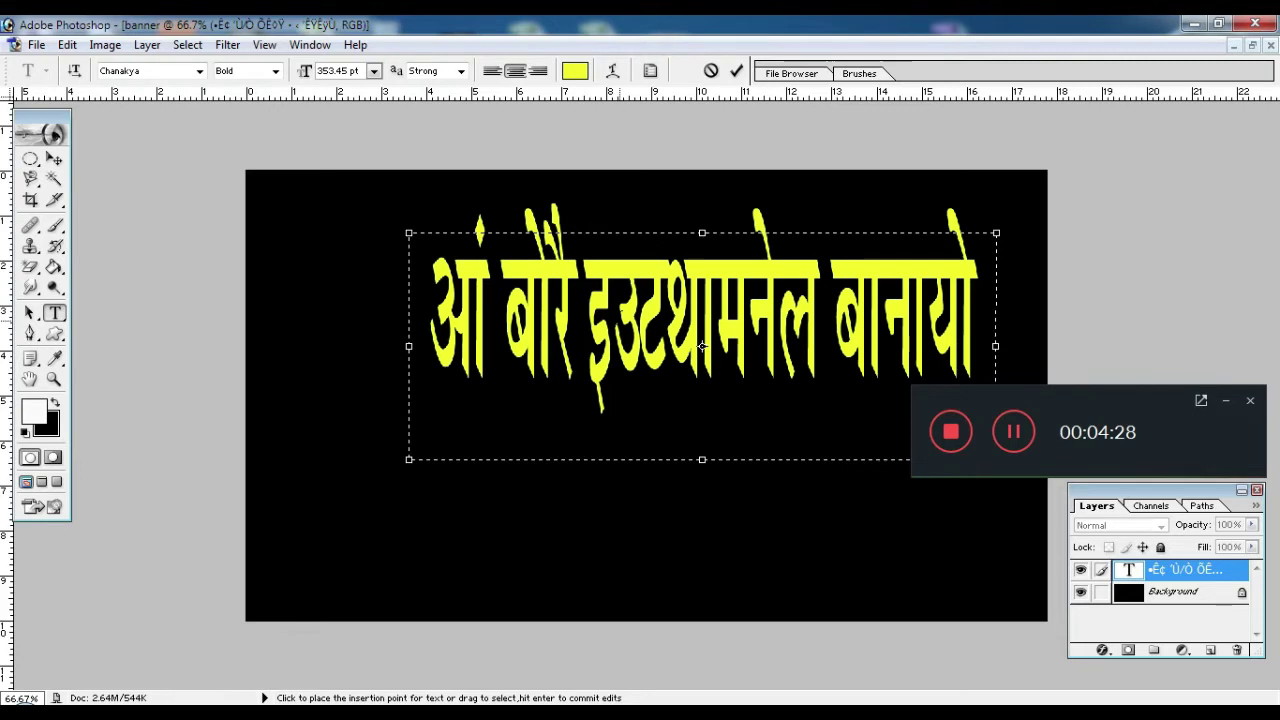
text(q)
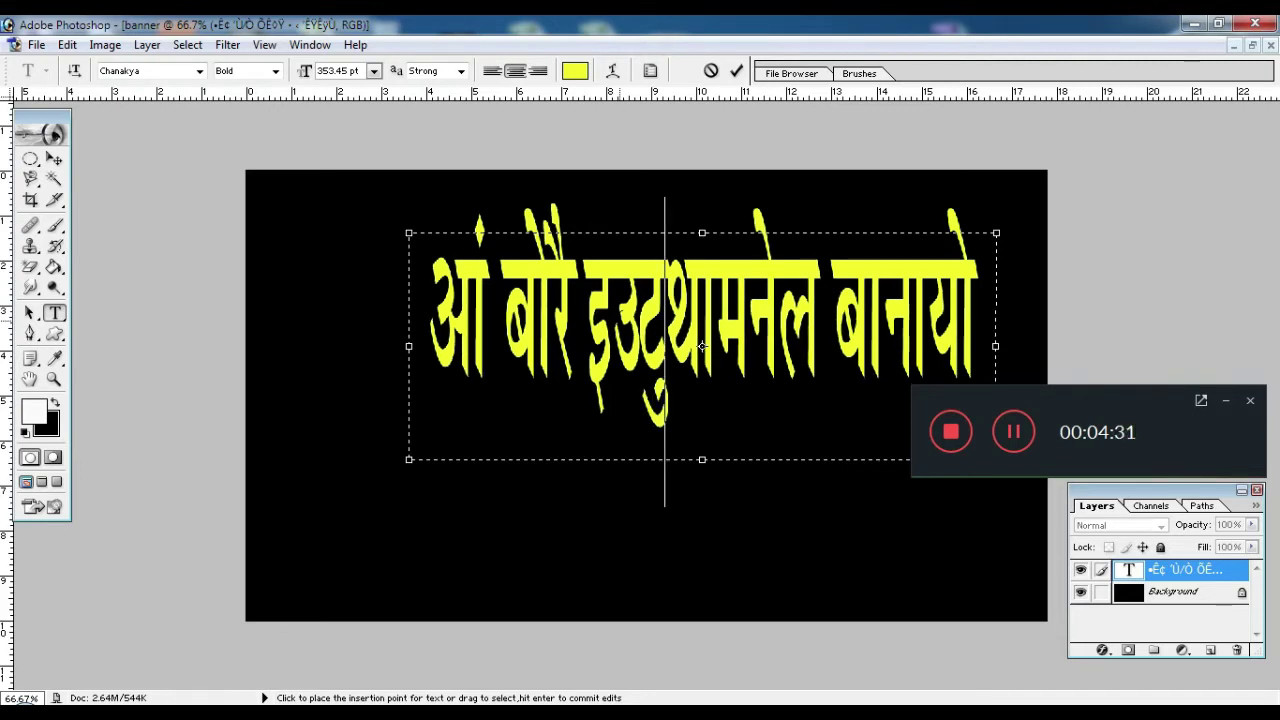
key(BackSpace)
text(ki)
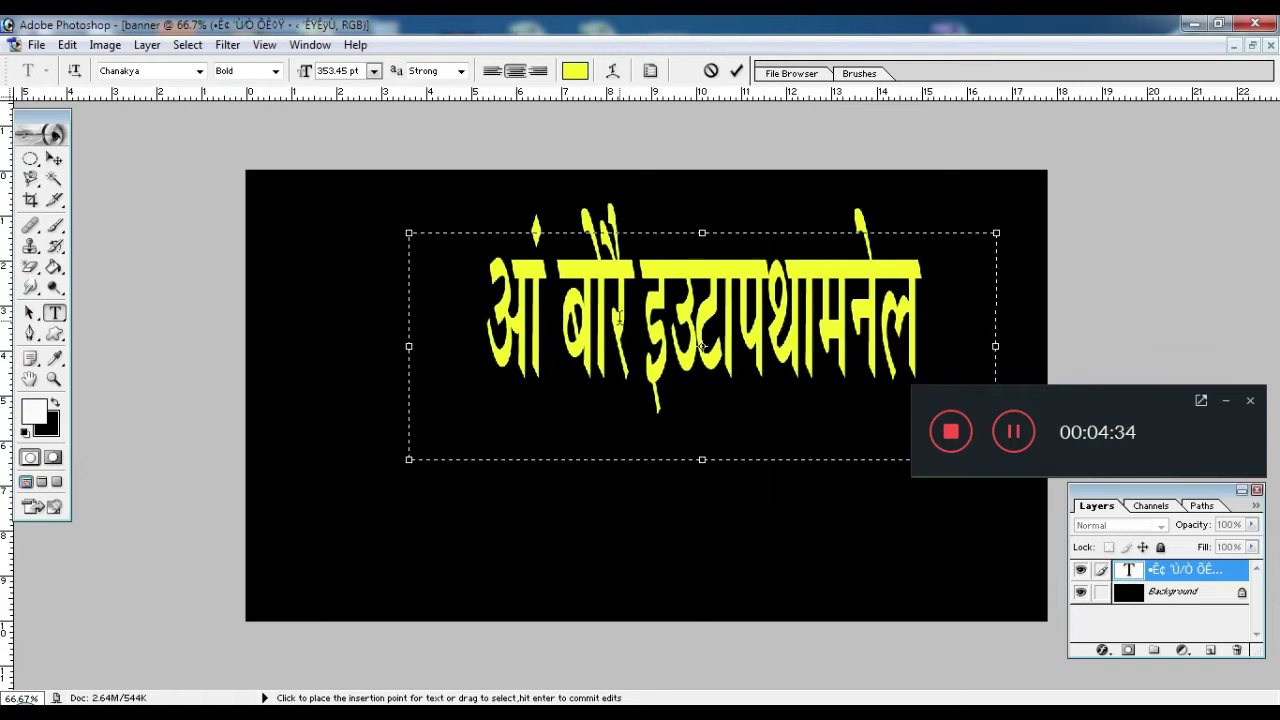
text( f)
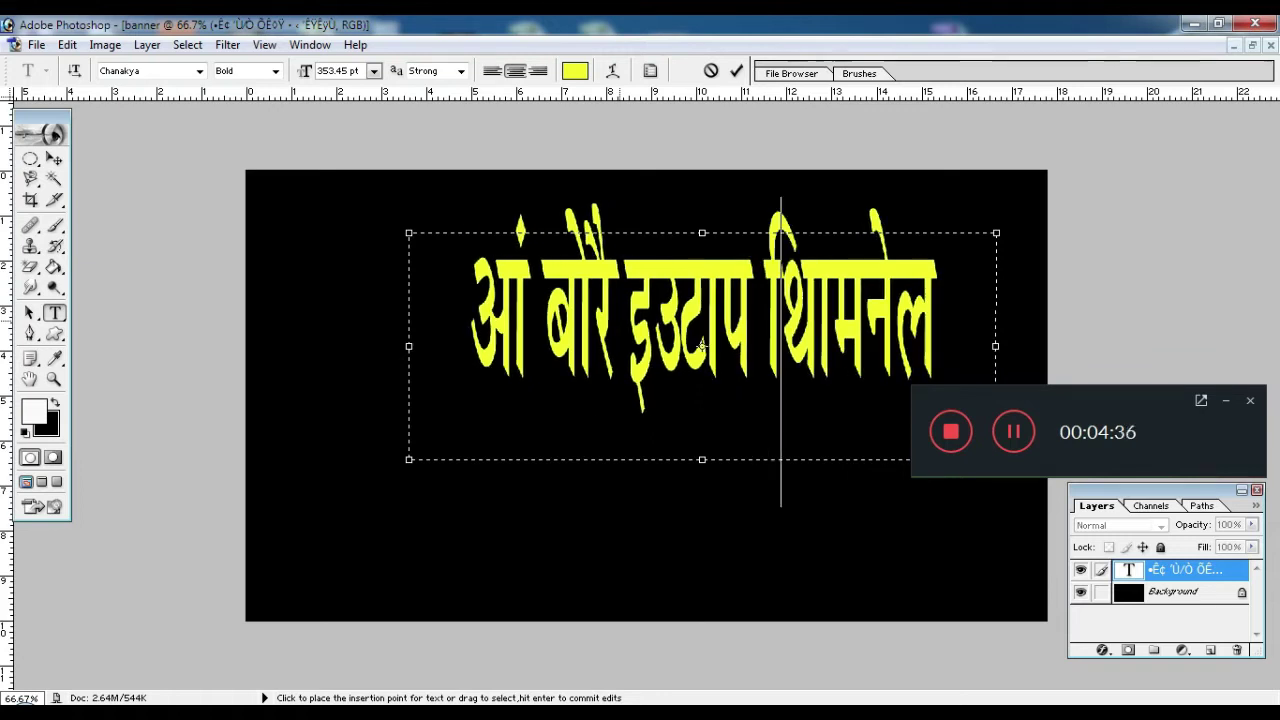
text(u)
- Widen the text box and set the whole headline line to 300 pt
key(ctrl+shift+comma)
key(ctrl+shift+comma)
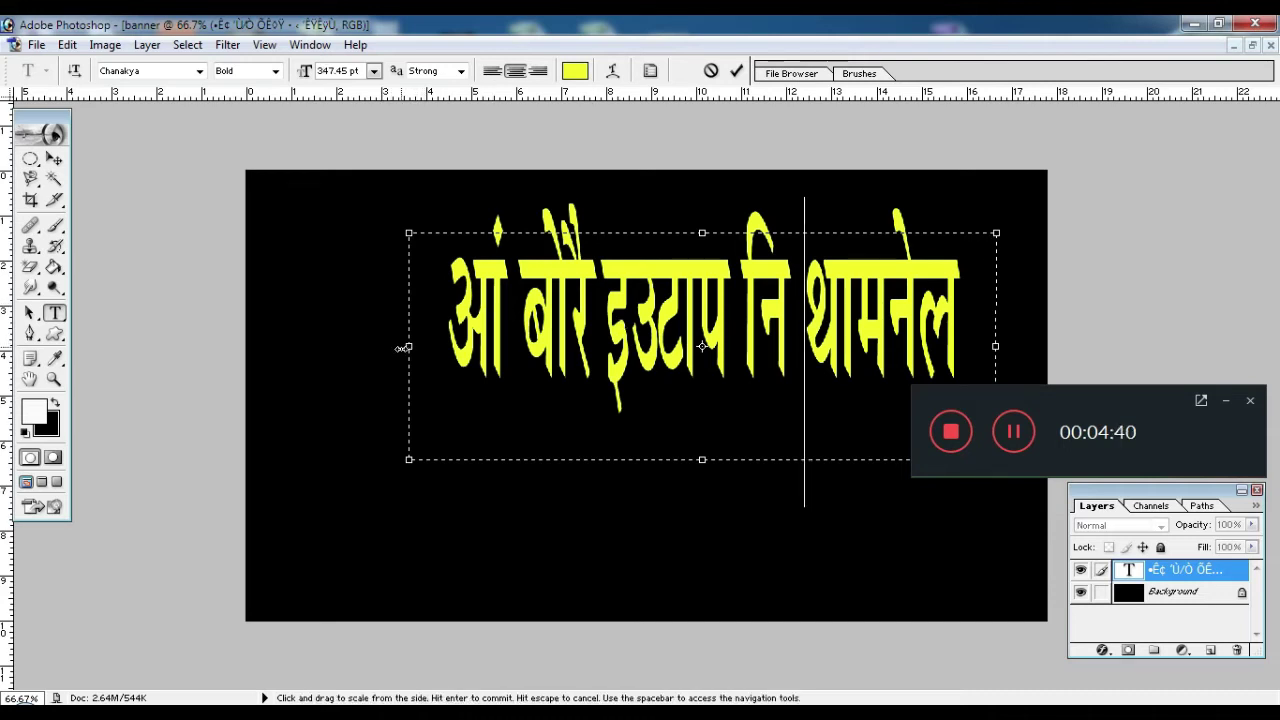
drag(403, 348, 341, 347)
mouse_move(412, 280)
mouse_down()
mouse_move(852, 390)
mouse_move(1143, 553)
mouse_up()
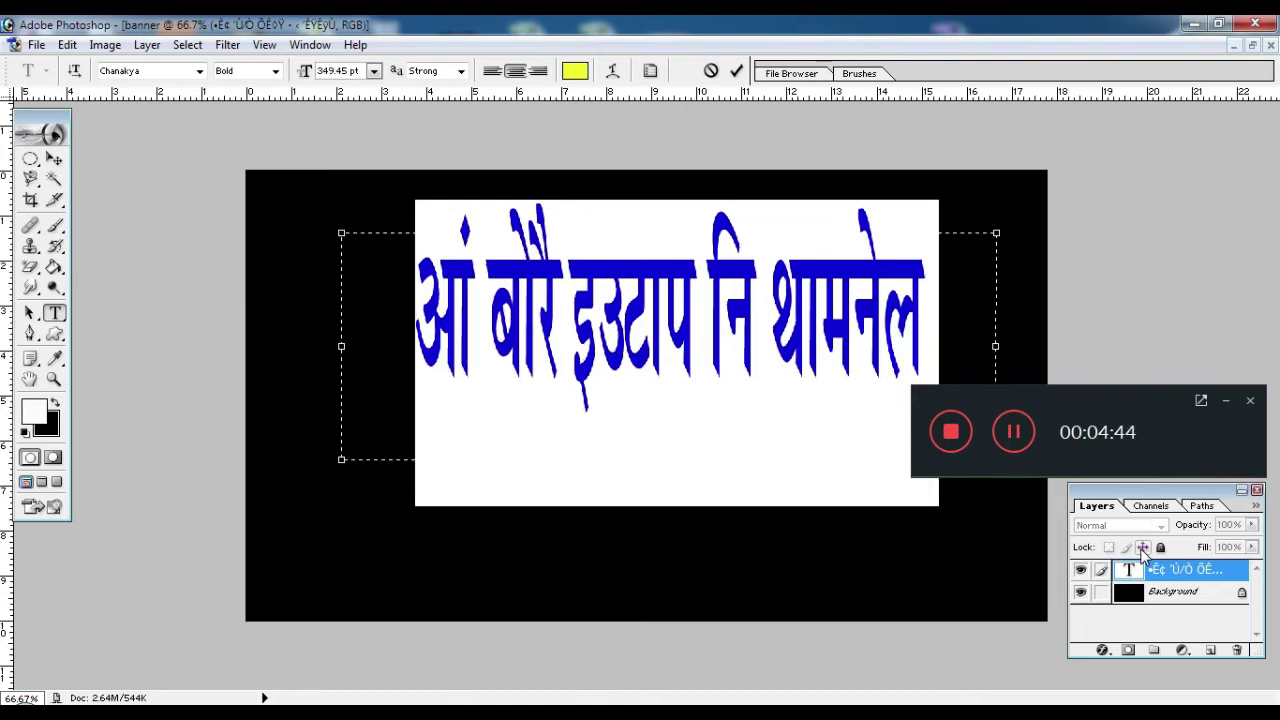
key(ctrl+shift+comma)
key(ctrl+shift+comma)
key(ctrl+shift+comma)
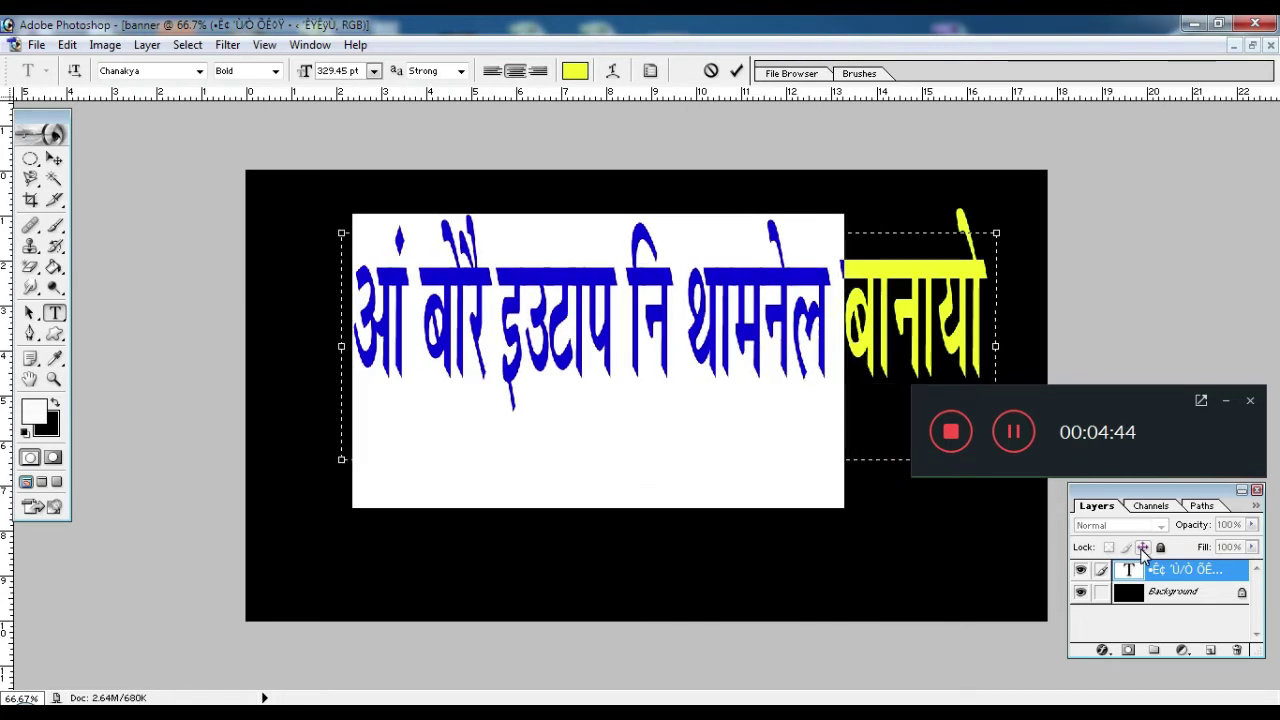
key(ctrl+shift+comma)
key(ctrl+shift+comma)
key(ctrl+shift+comma)
drag(991, 300, 167, 282)
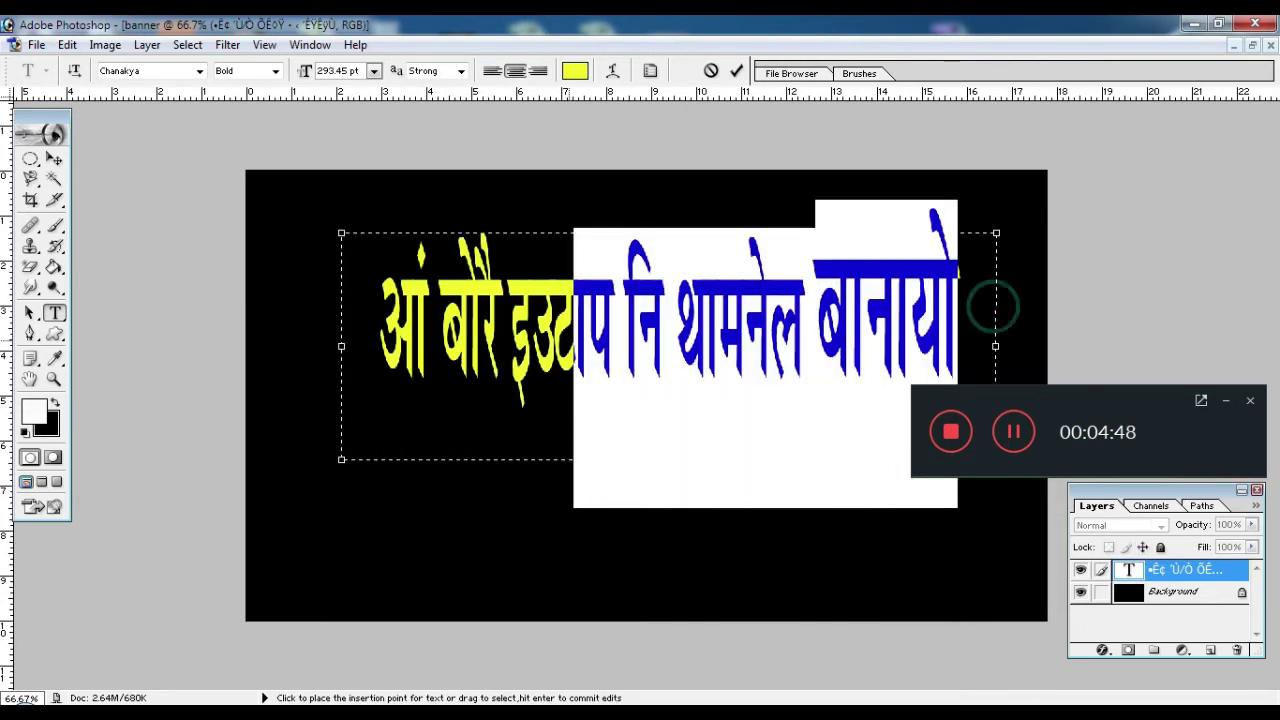
key(ctrl+shift+comma)
key(ctrl+shift+comma)
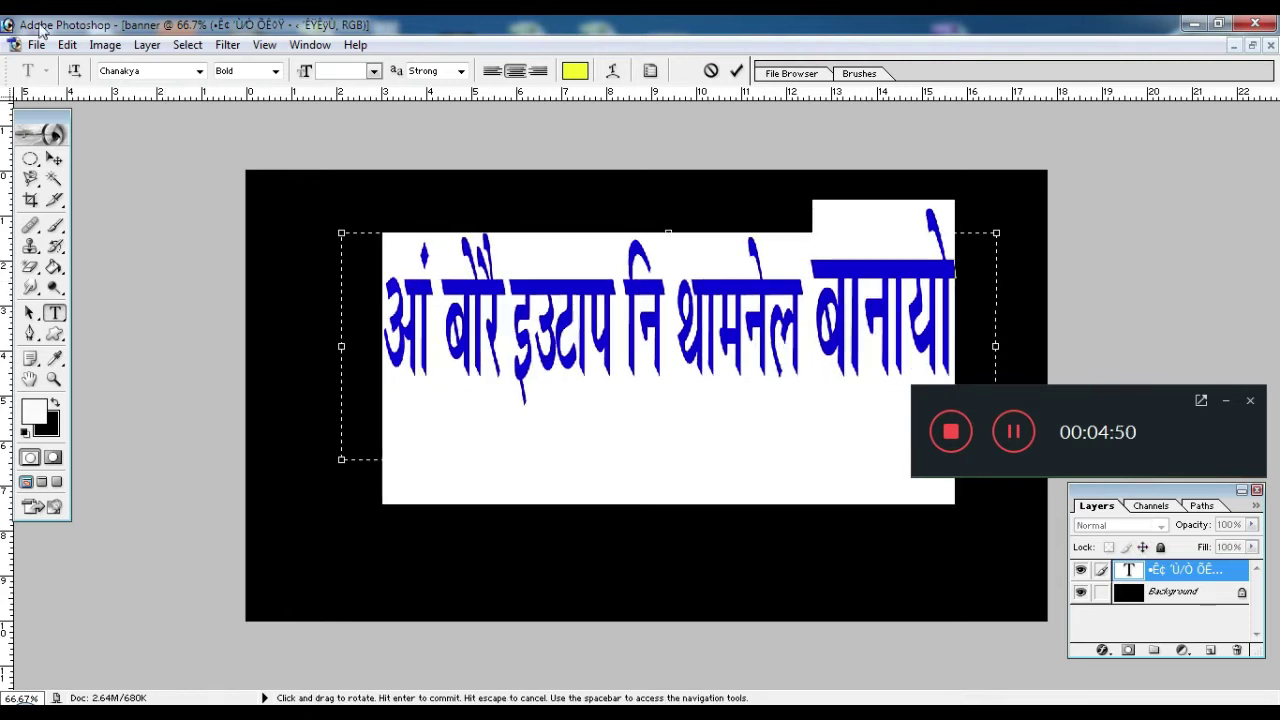
text(300)
key(Return)
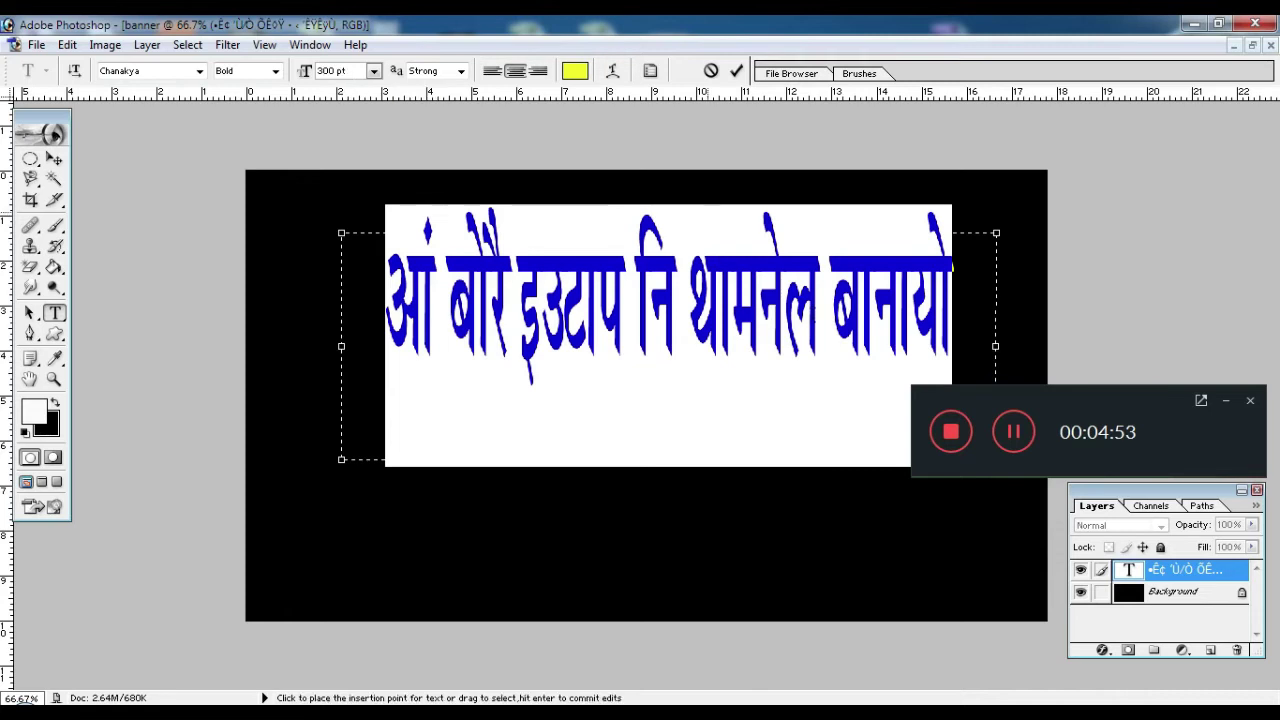
- Commit the headline, then shrink its text box to fit and commit again
click(668, 347)
click(666, 474)
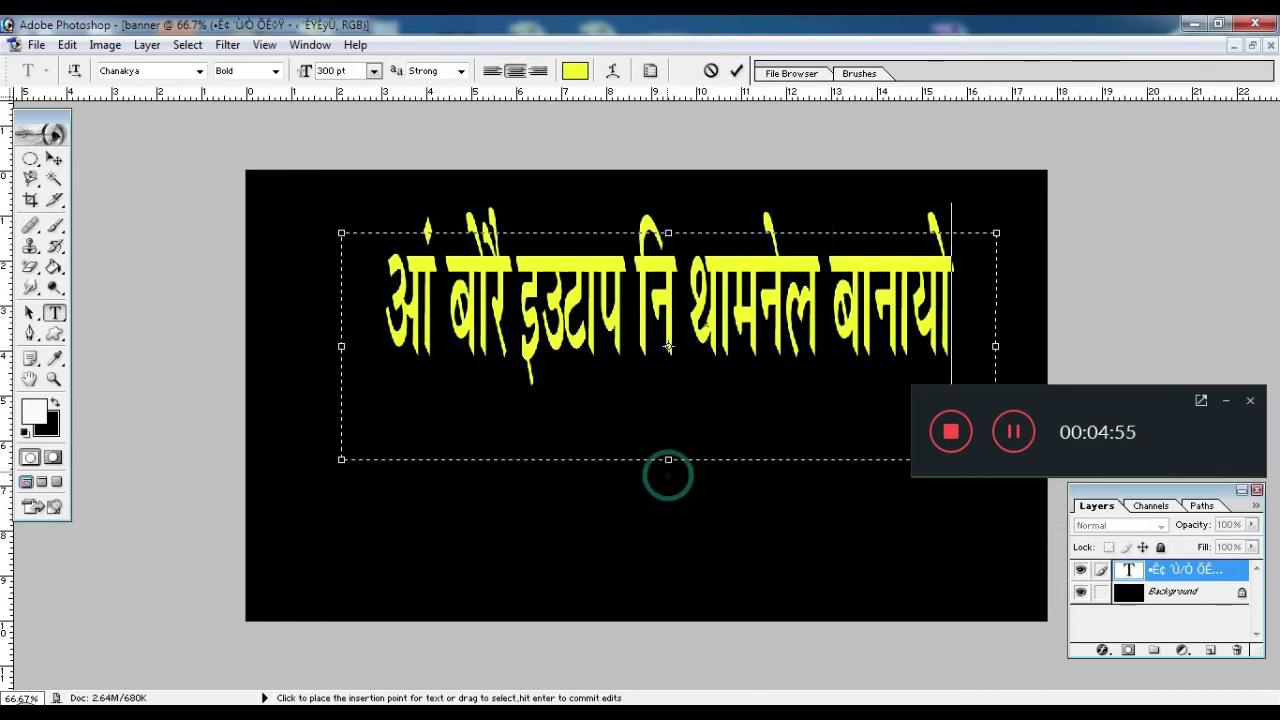
click(737, 74)
click(486, 300)
drag(340, 460, 351, 364)
click(737, 70)
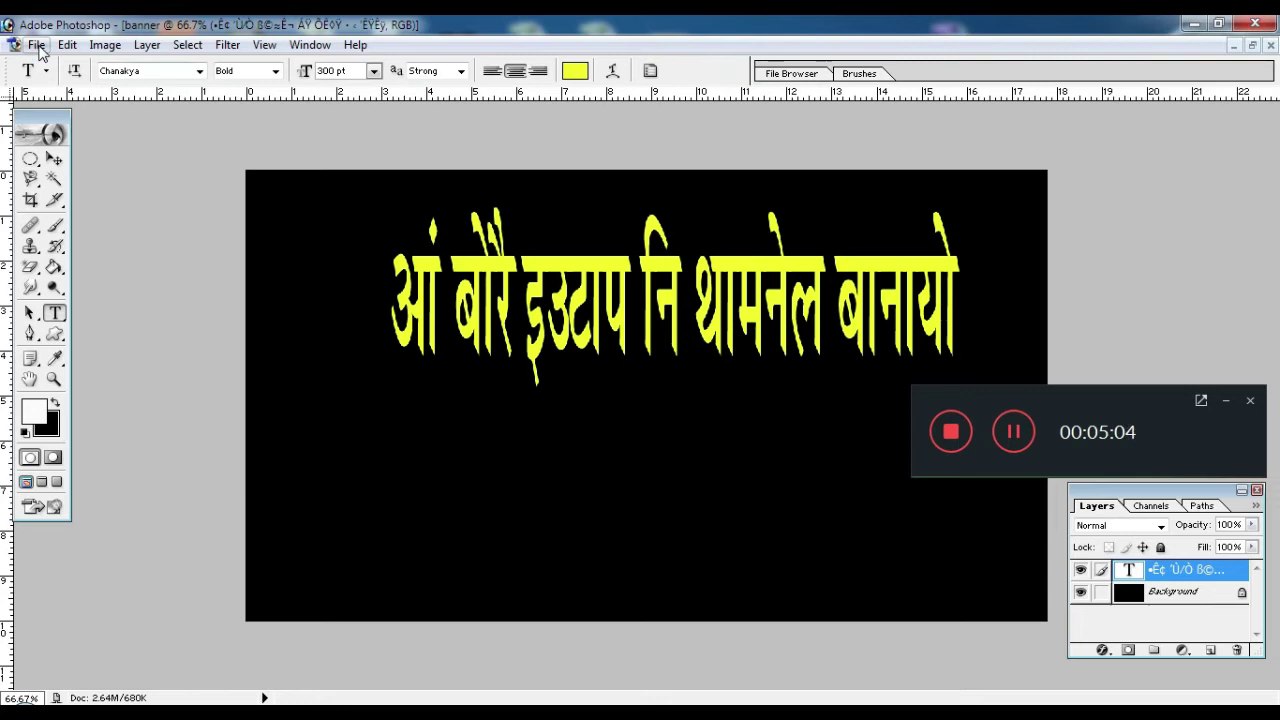
click(37, 45)
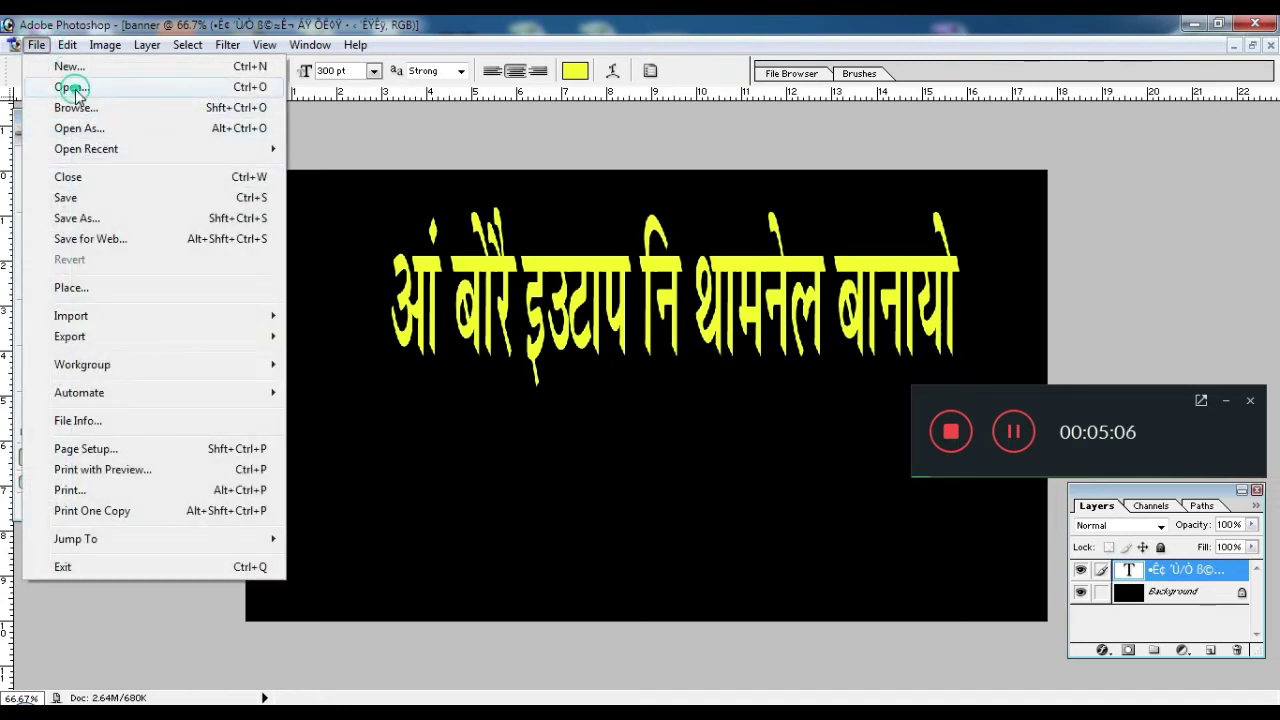
- Open the pointing-man photo 20200223_150557.jpg from the Desktop folder
click(72, 88)
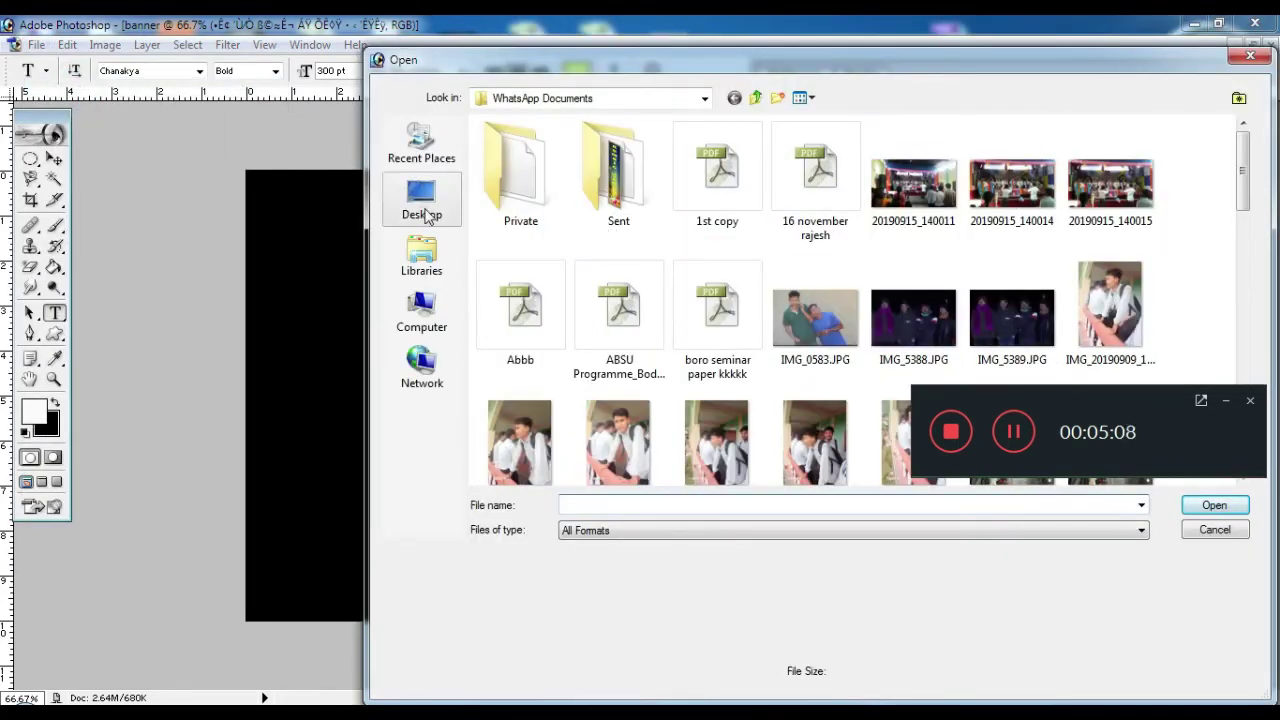
click(422, 212)
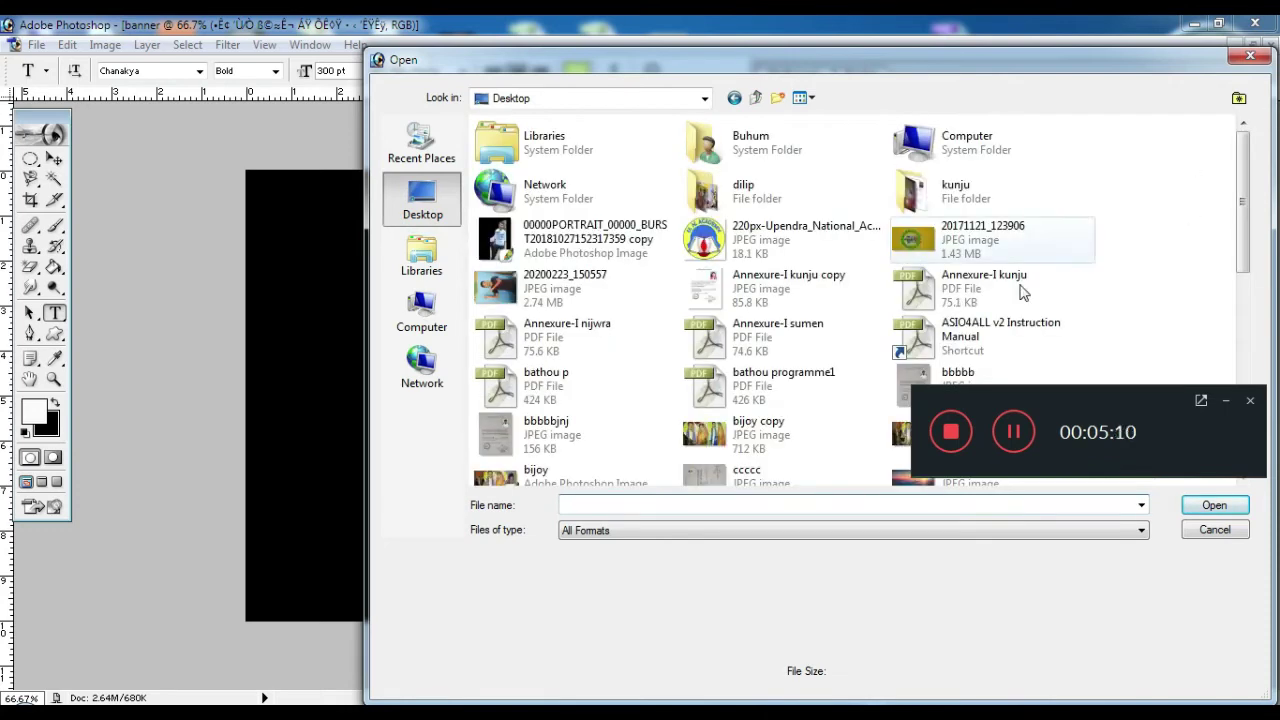
click(560, 297)
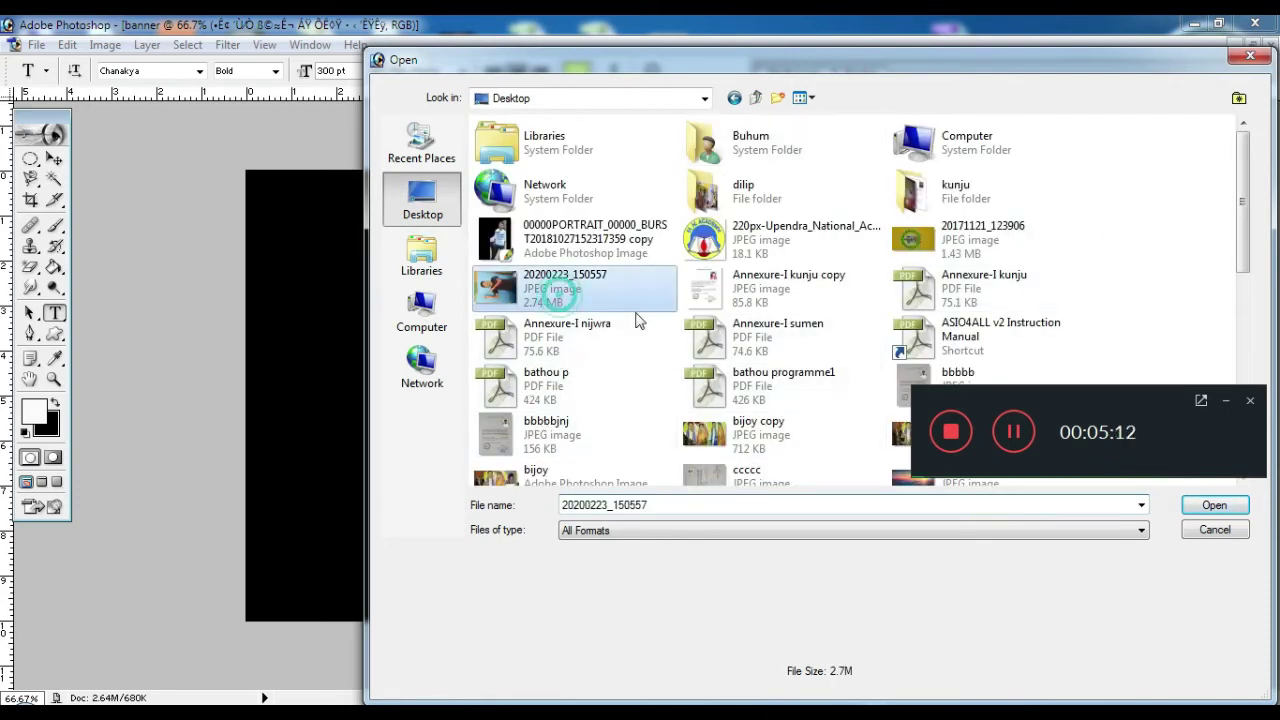
click(1214, 505)
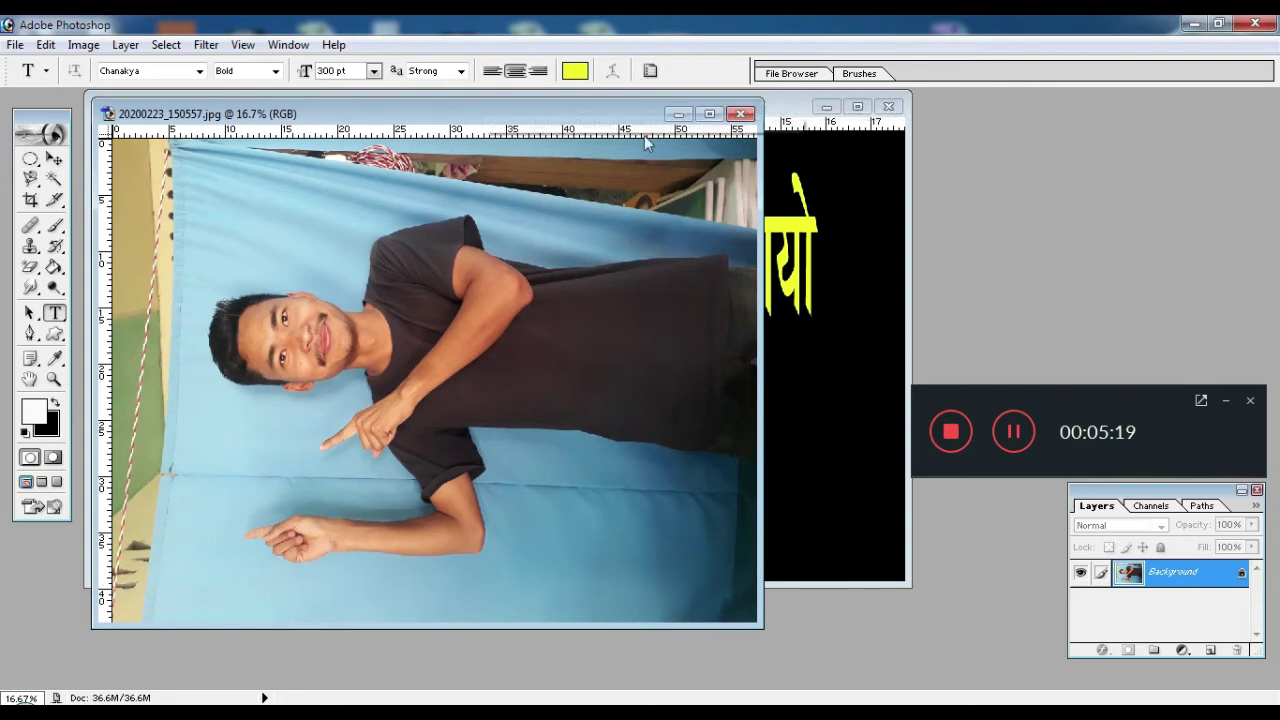
- Rotate the maximized 20200223_150557 photo canvas 90° clockwise so the man stands upright
click(710, 114)
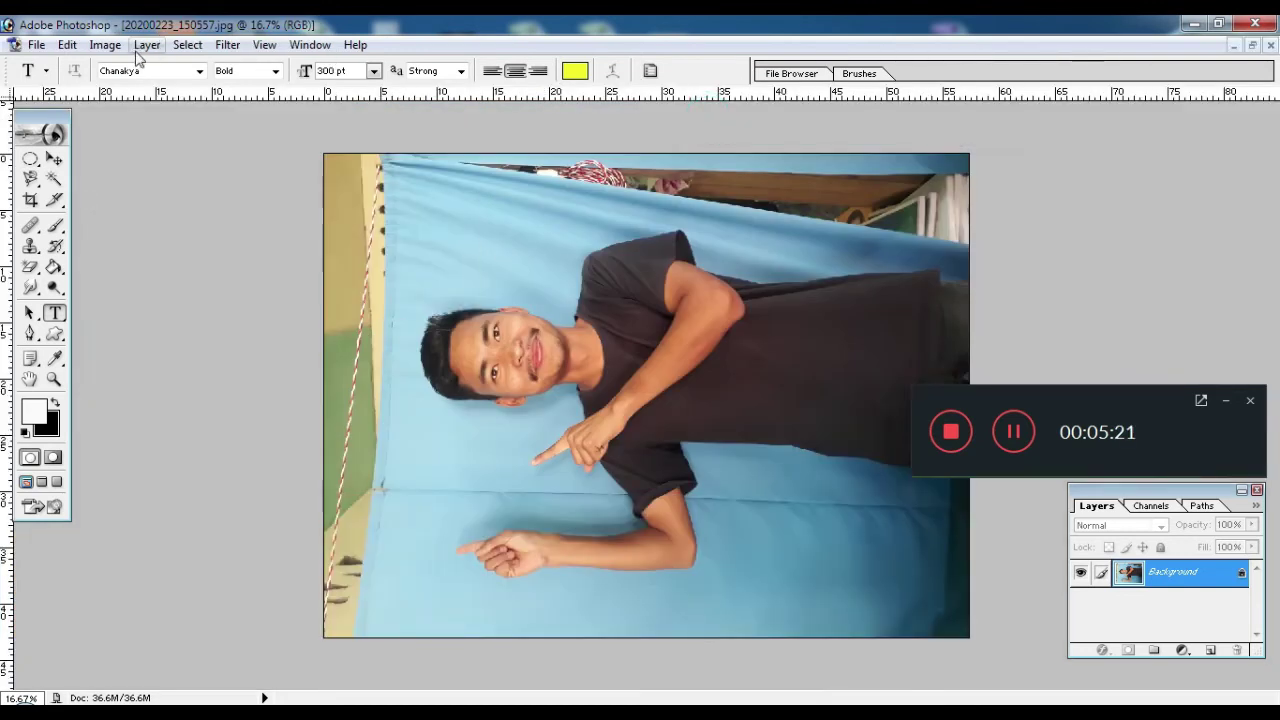
click(103, 46)
mouse_move(151, 233)
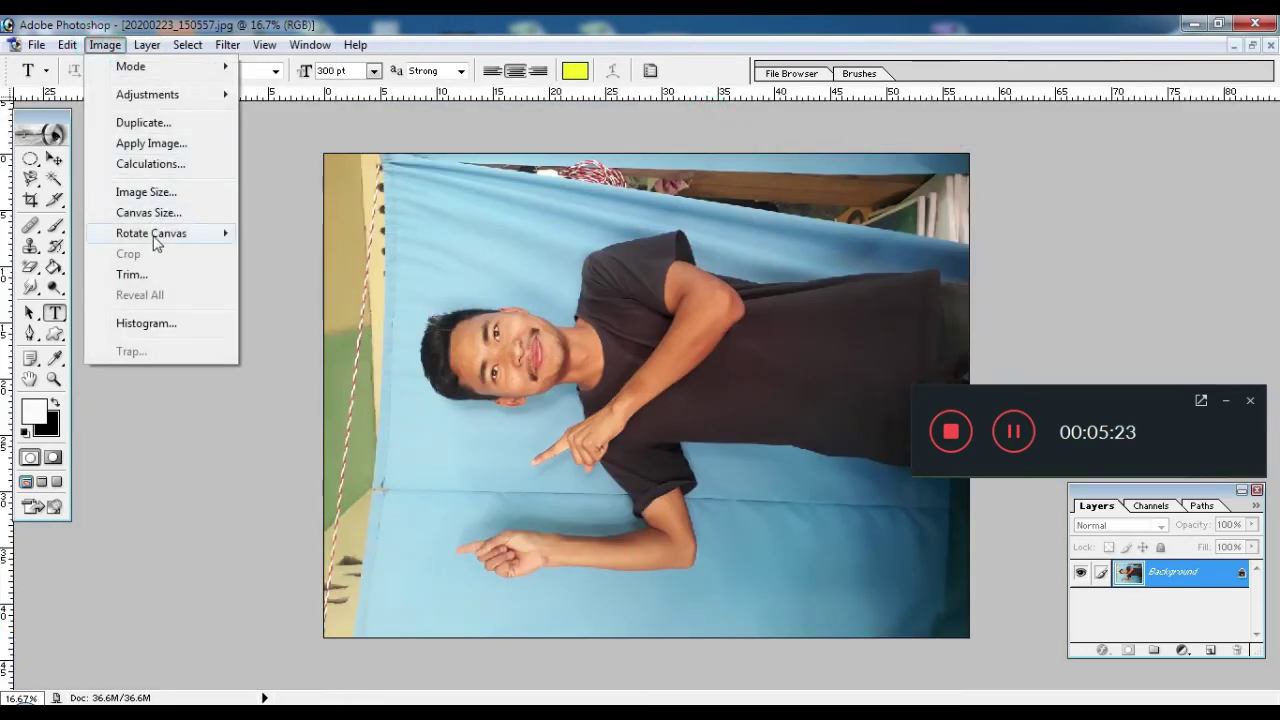
click(270, 254)
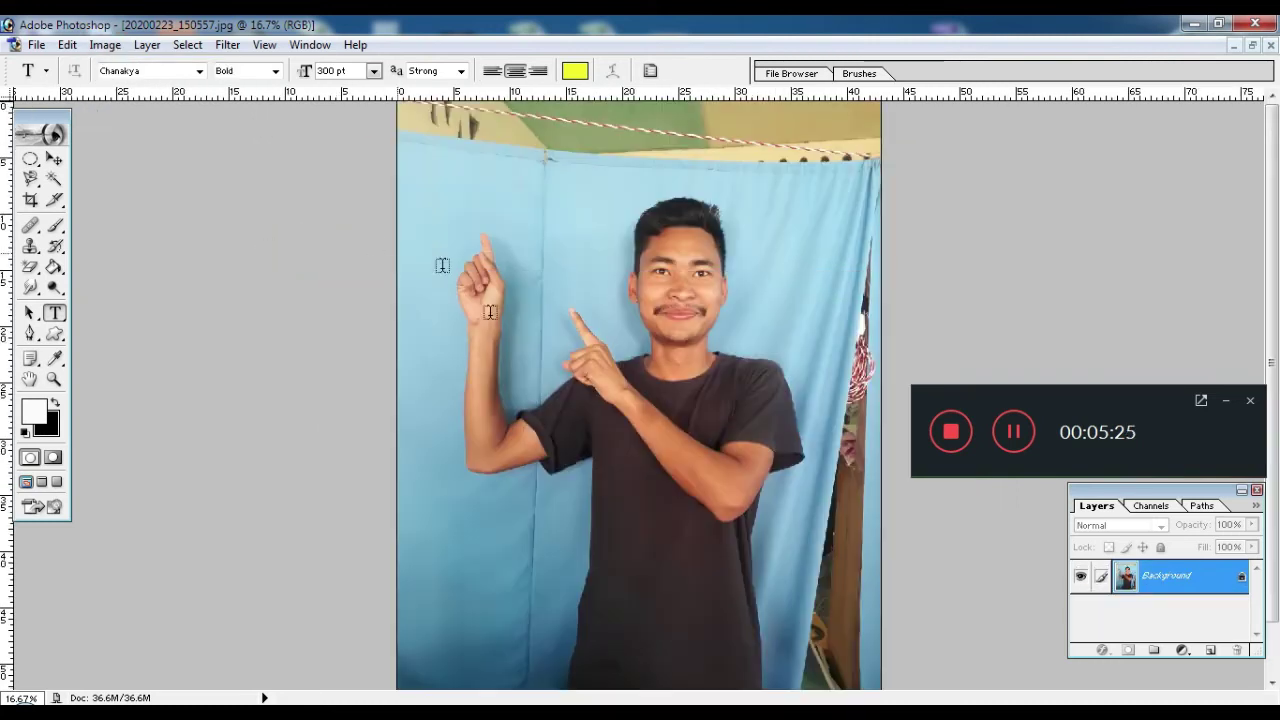
click(54, 160)
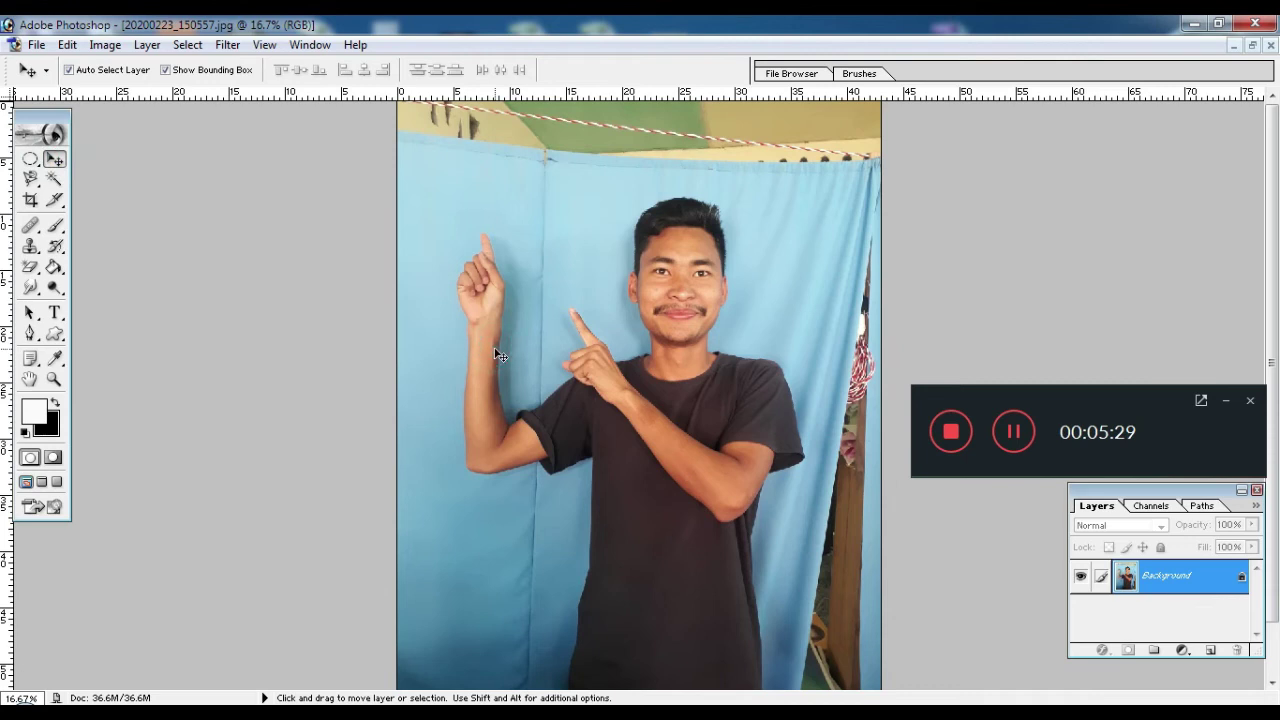
- Look at the keyboard layouts in the system tray, then dismiss the list
click(591, 310)
click(1085, 712)
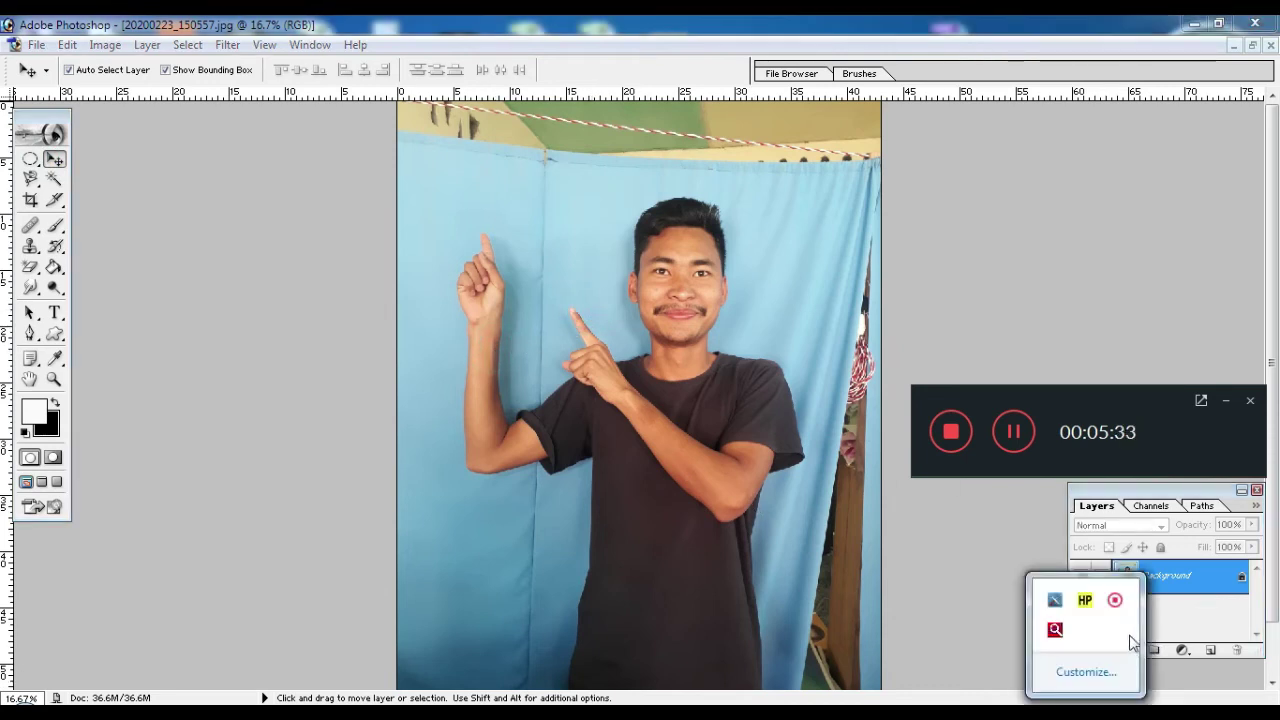
right_click(1085, 601)
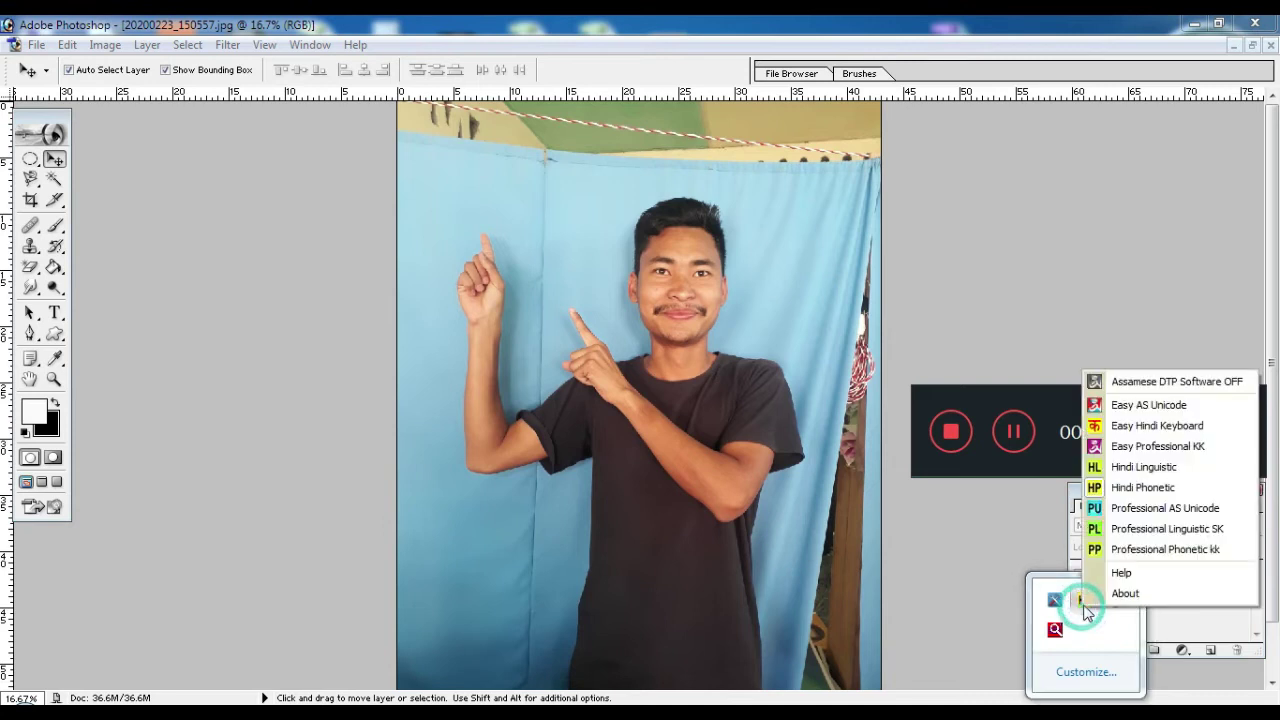
click(1122, 382)
click(649, 341)
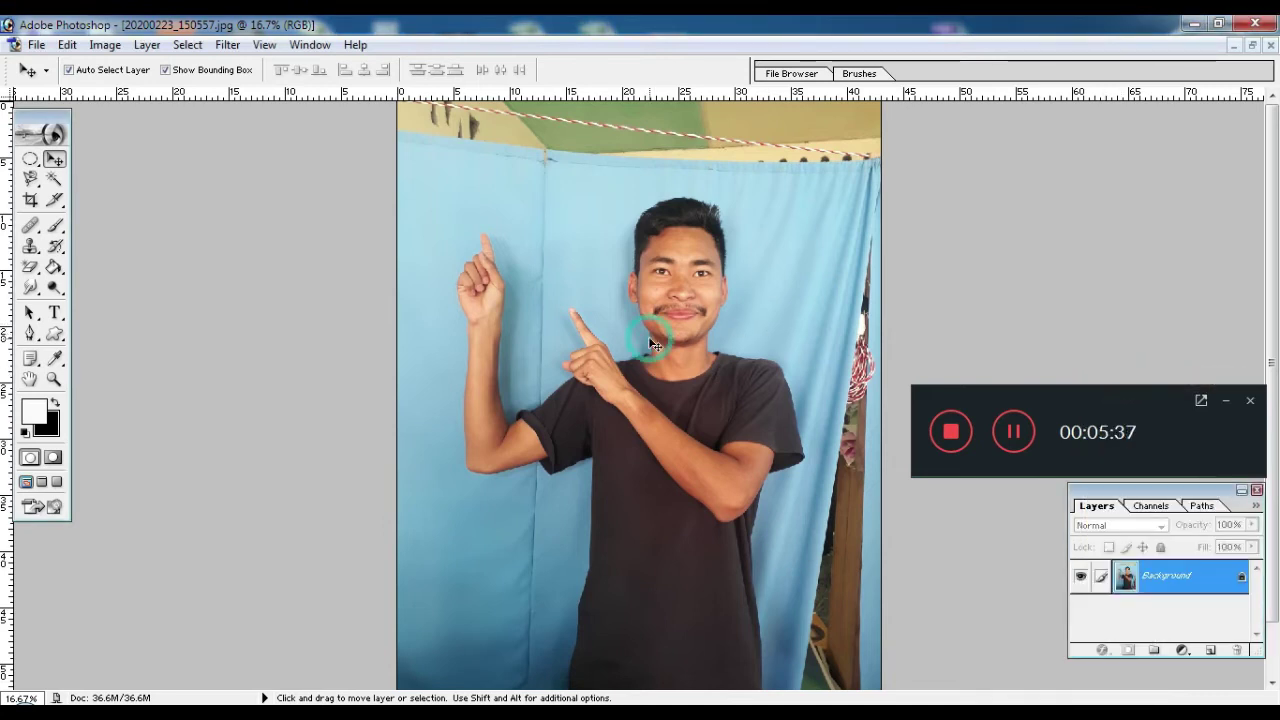
- Paste the whole photo into the banner as a new layer and shrink it to fit
key(ctrl+BackSpace)
key(ctrl+Tab)
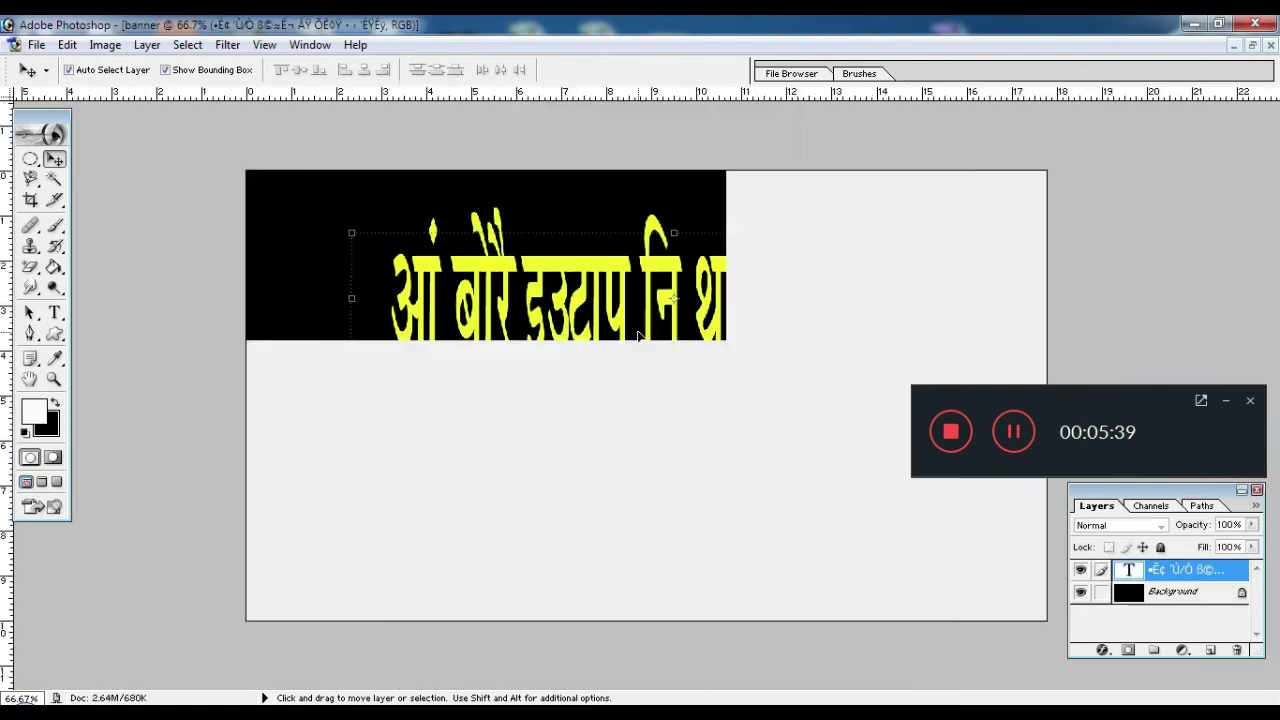
key(ctrl+v)
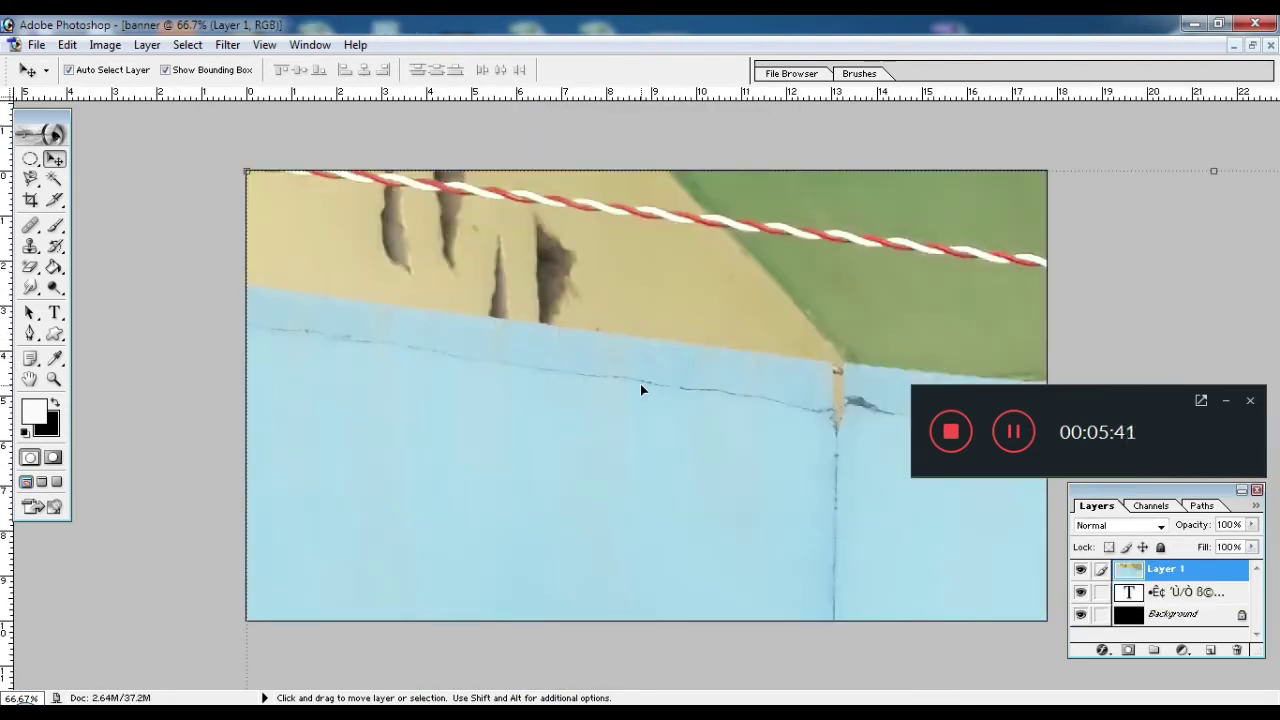
key(ctrl+t)
key(ctrl+minus)
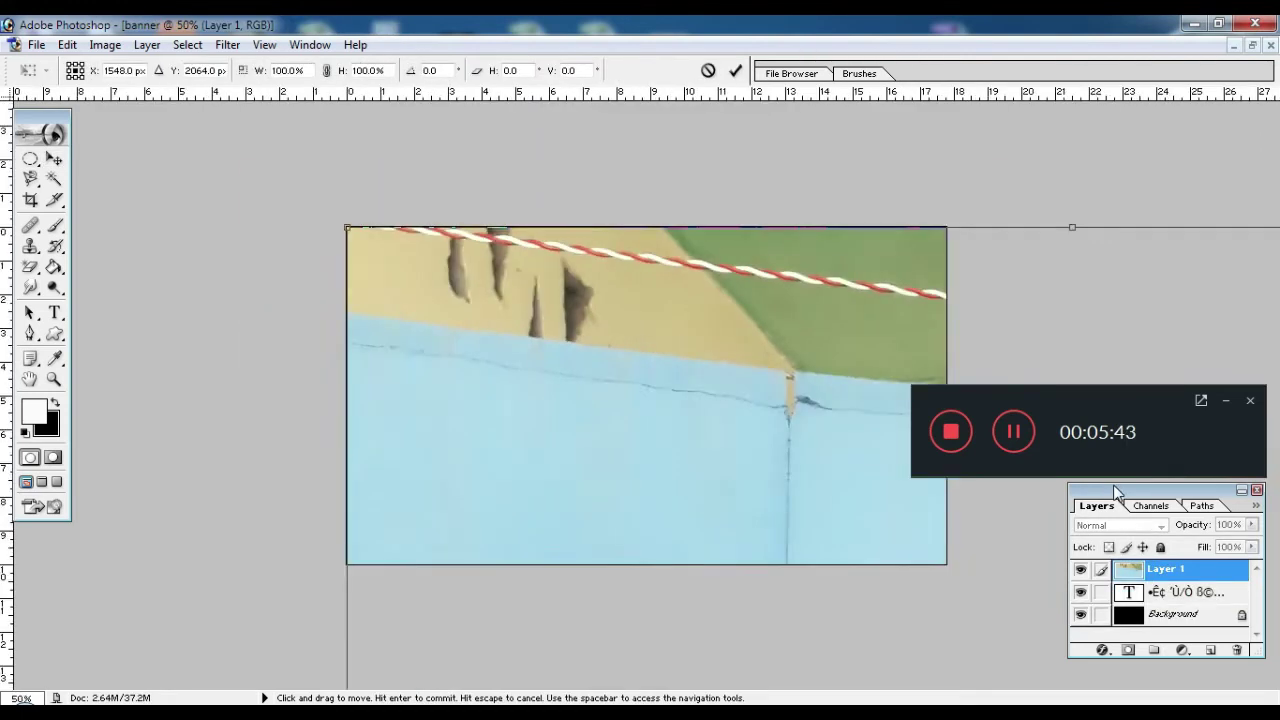
key(ctrl+minus)
key(ctrl+minus)
key(ctrl+minus)
key(ctrl+minus)
key(ctrl+minus)
key(ctrl+minus)
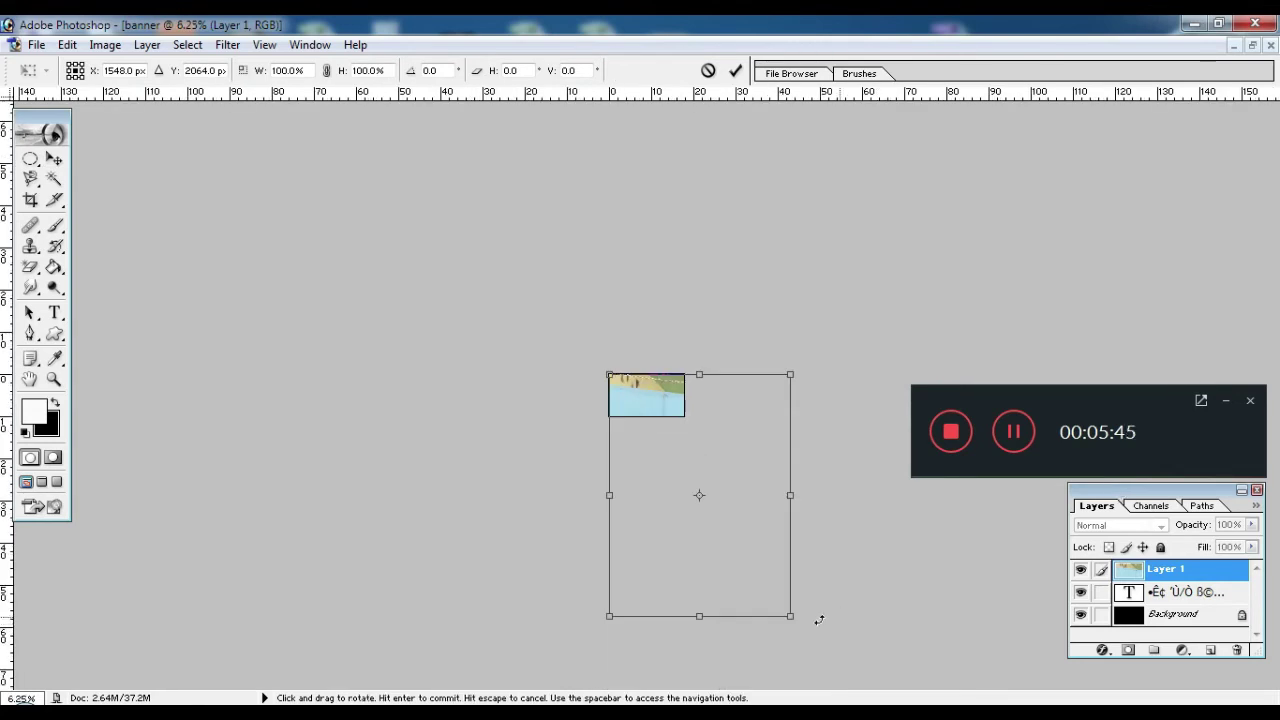
drag(789, 620, 646, 412)
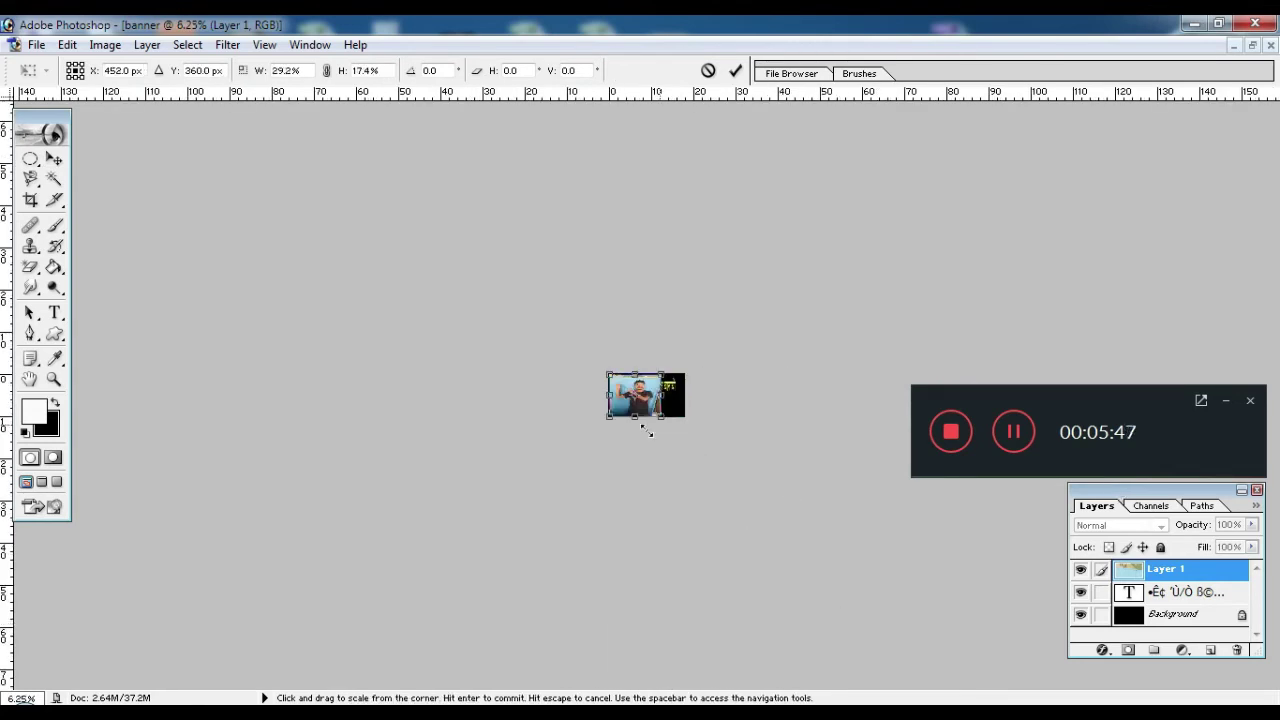
click(733, 72)
- Reposition and rescale the photo to about 89.9% × 113.0%, exposing more headline
drag(620, 400, 660, 406)
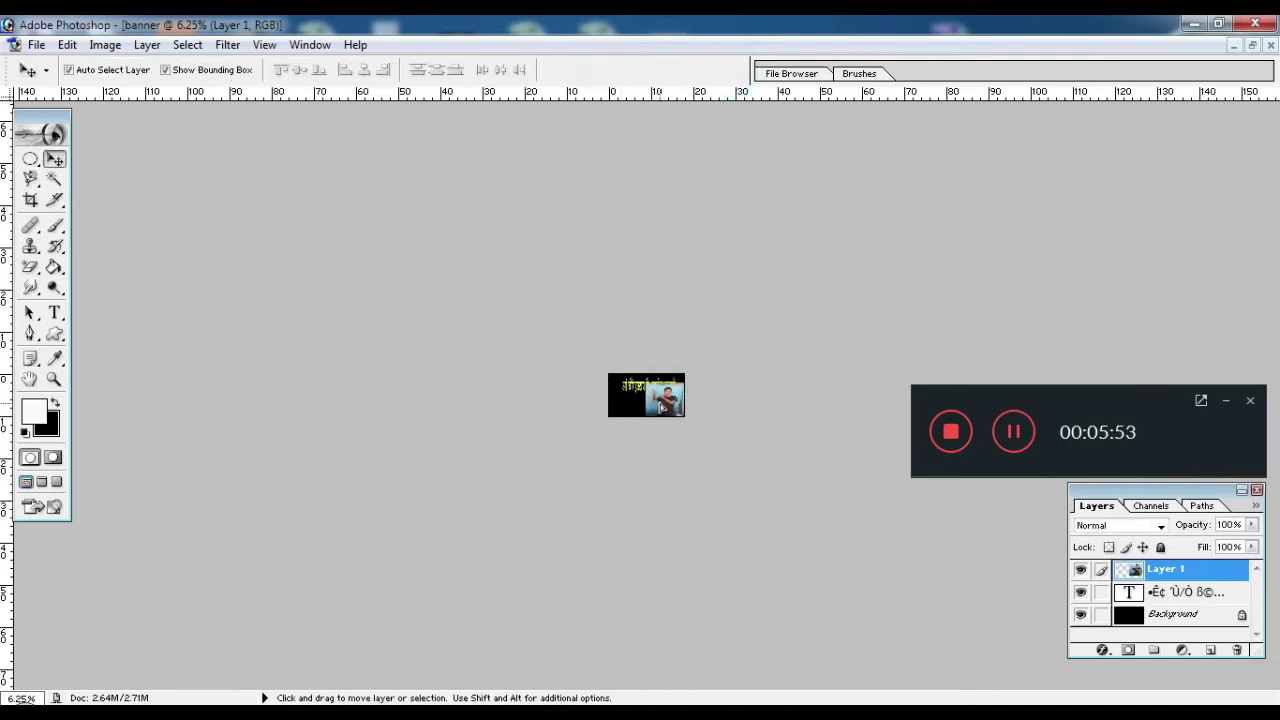
key(ctrl+plus)
key(ctrl+plus)
key(ctrl+plus)
key(ctrl+plus)
key(ctrl+plus)
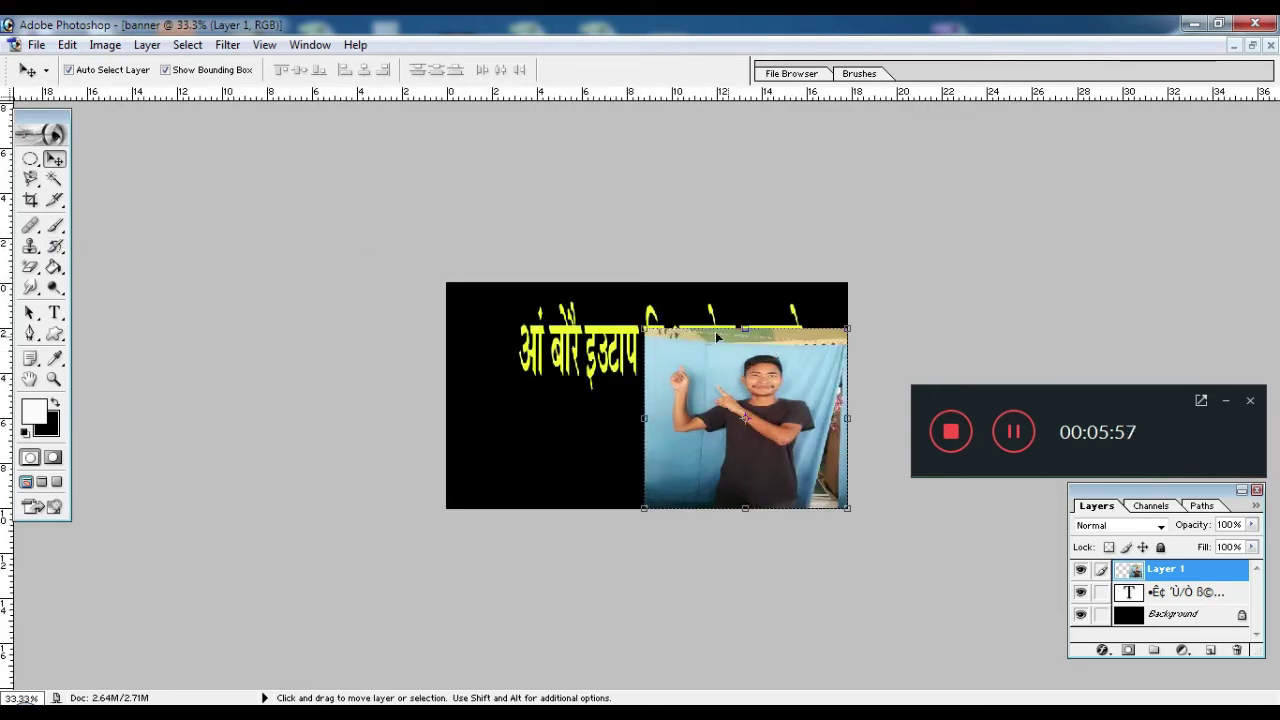
drag(636, 320, 608, 296)
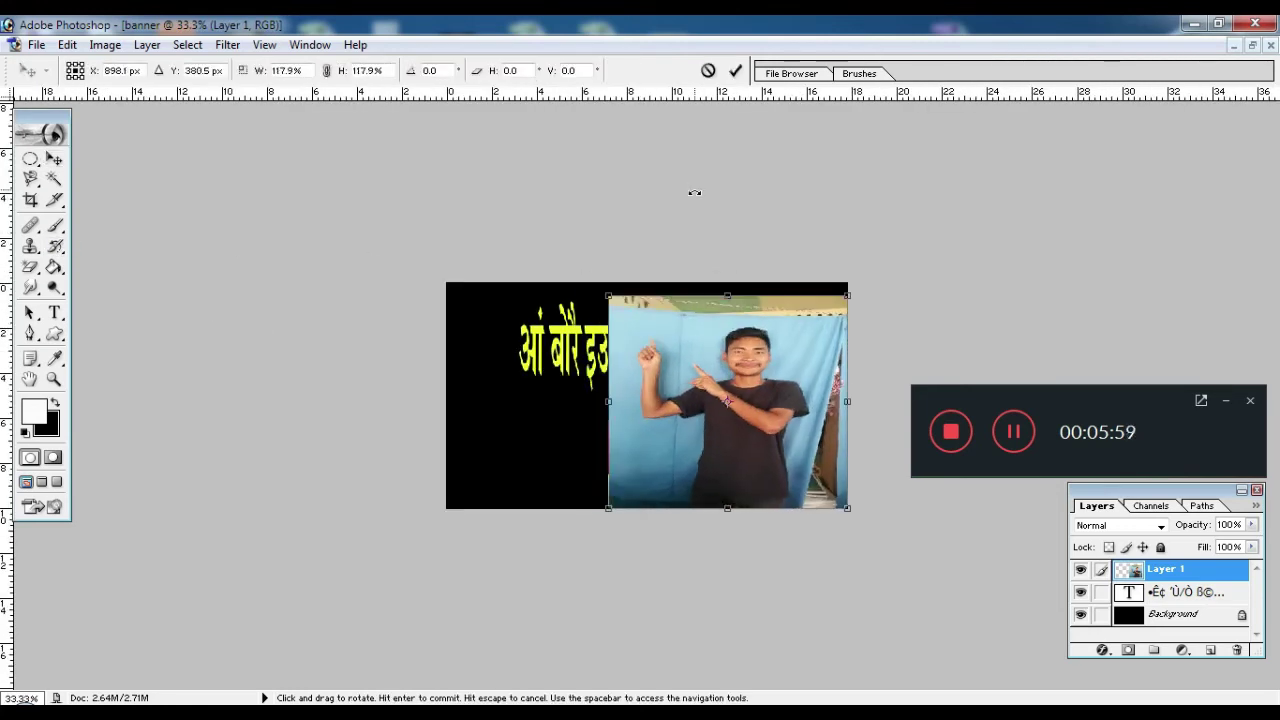
drag(610, 509, 668, 500)
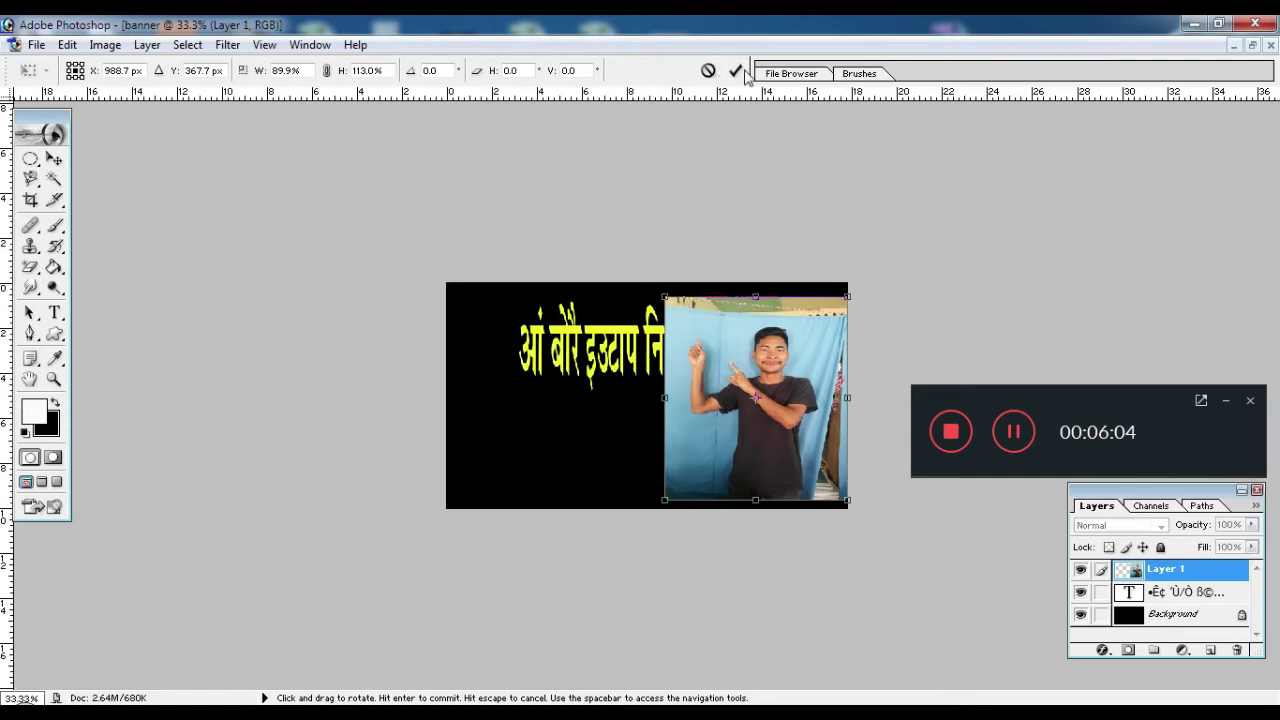
click(737, 70)
- Magic-erase the blue backdrop left of, above and right of the man on Layer 1
click(28, 268)
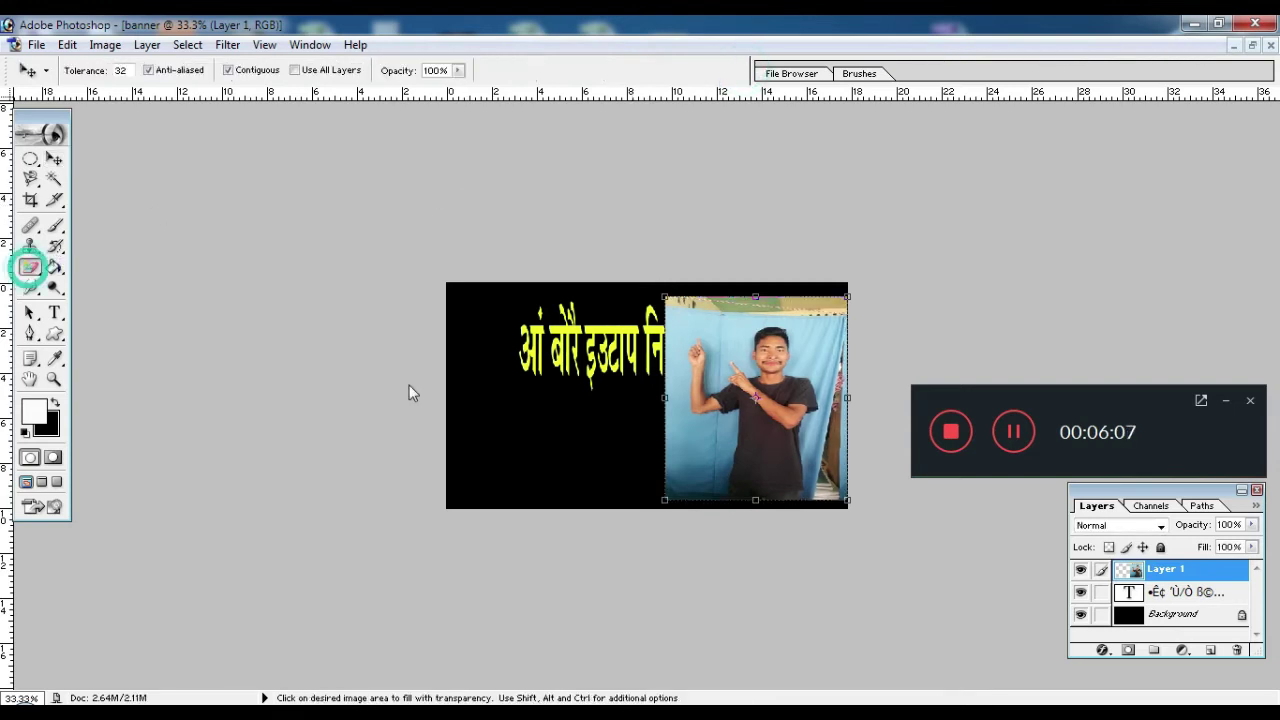
click(716, 444)
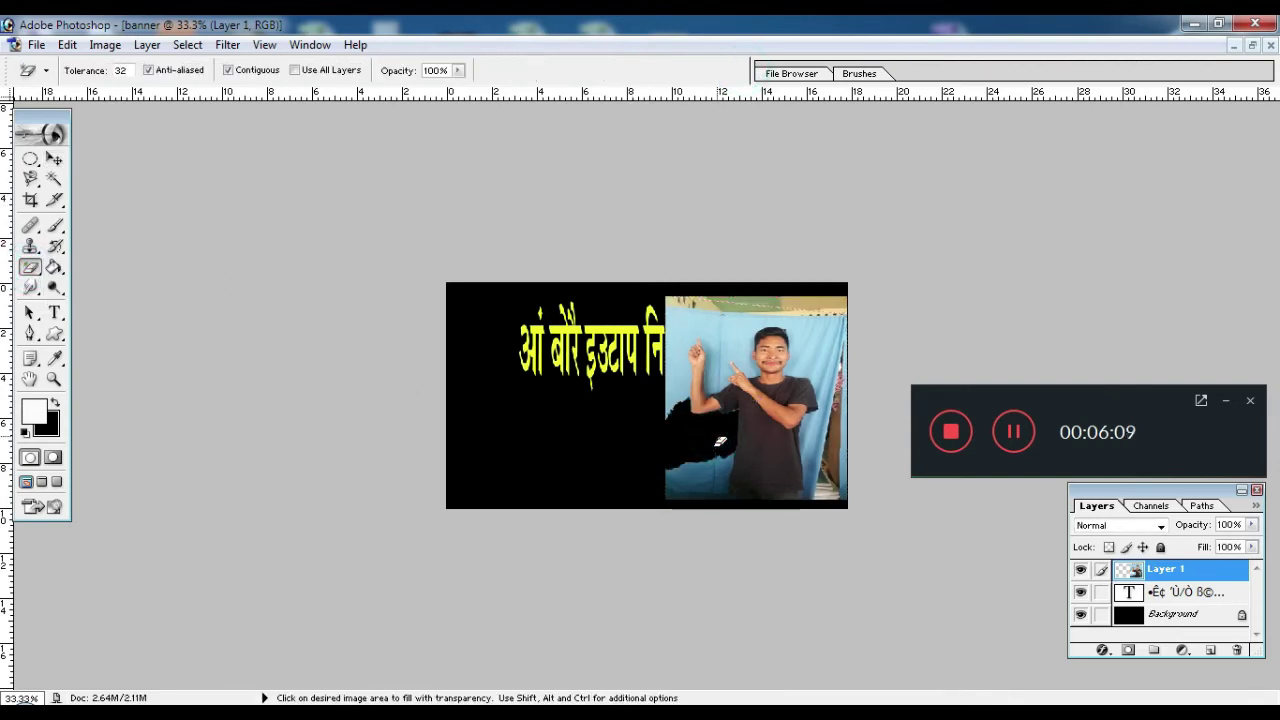
click(714, 491)
click(734, 334)
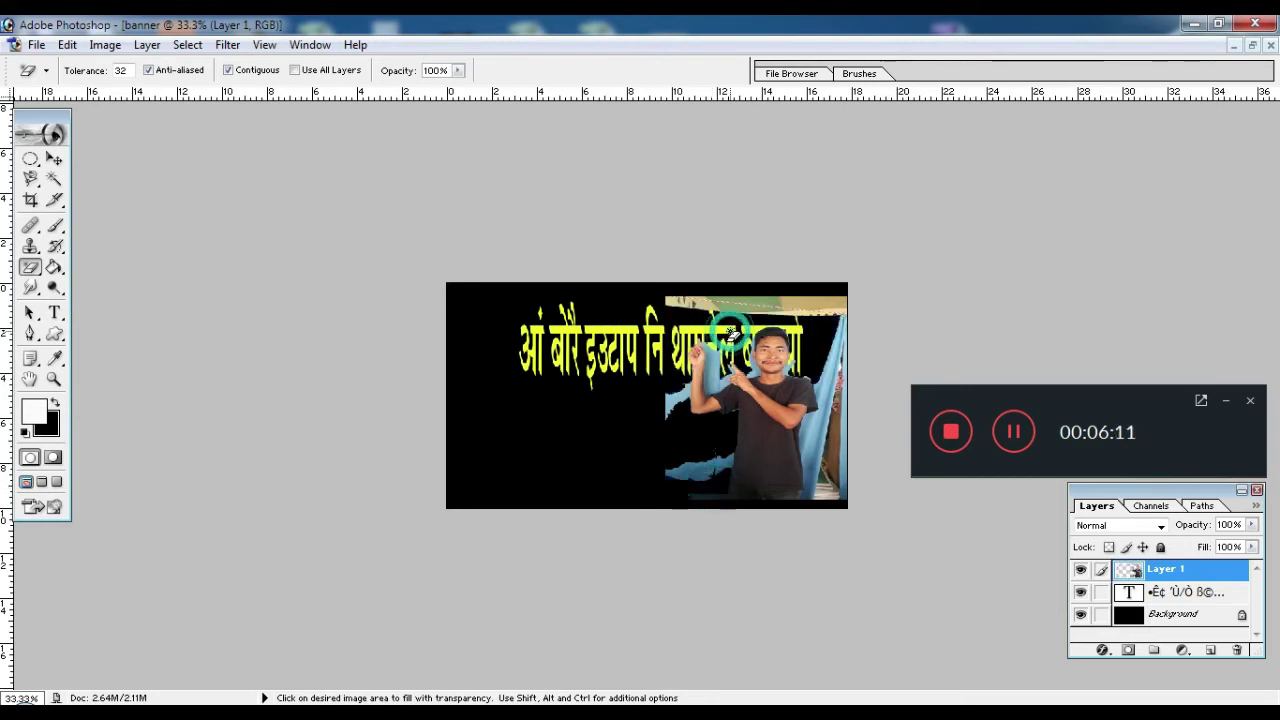
click(829, 381)
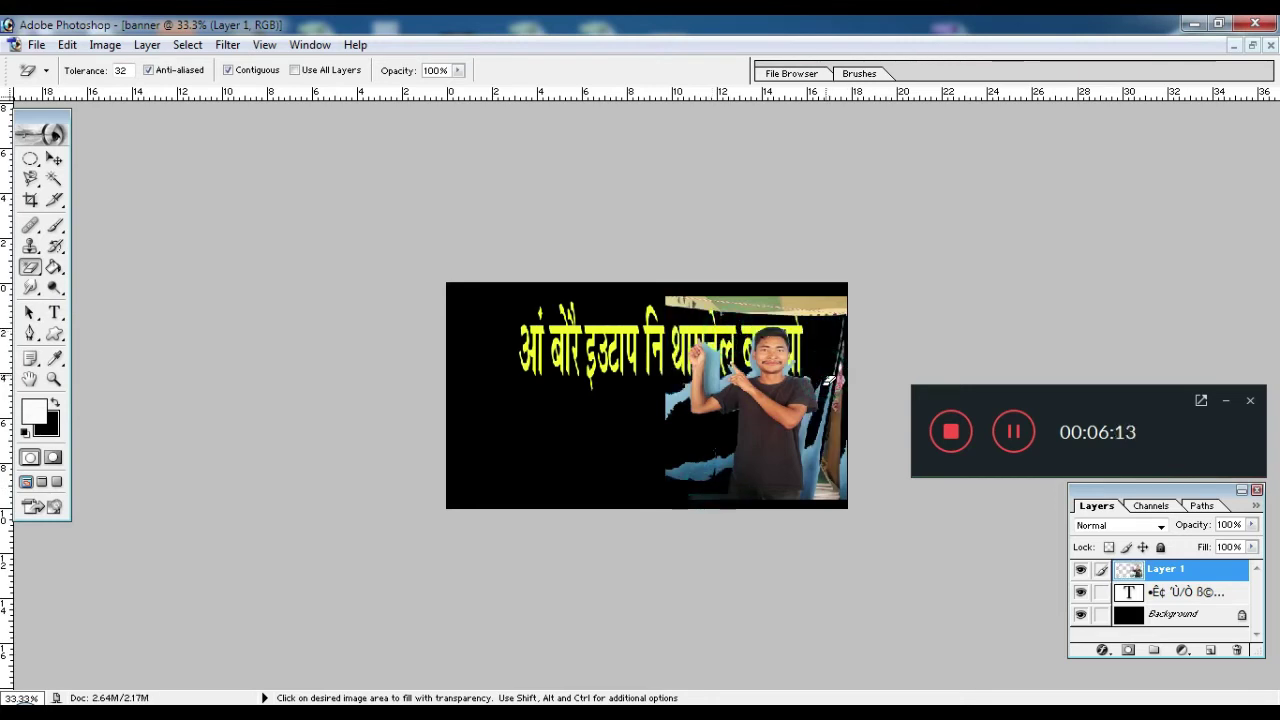
click(808, 474)
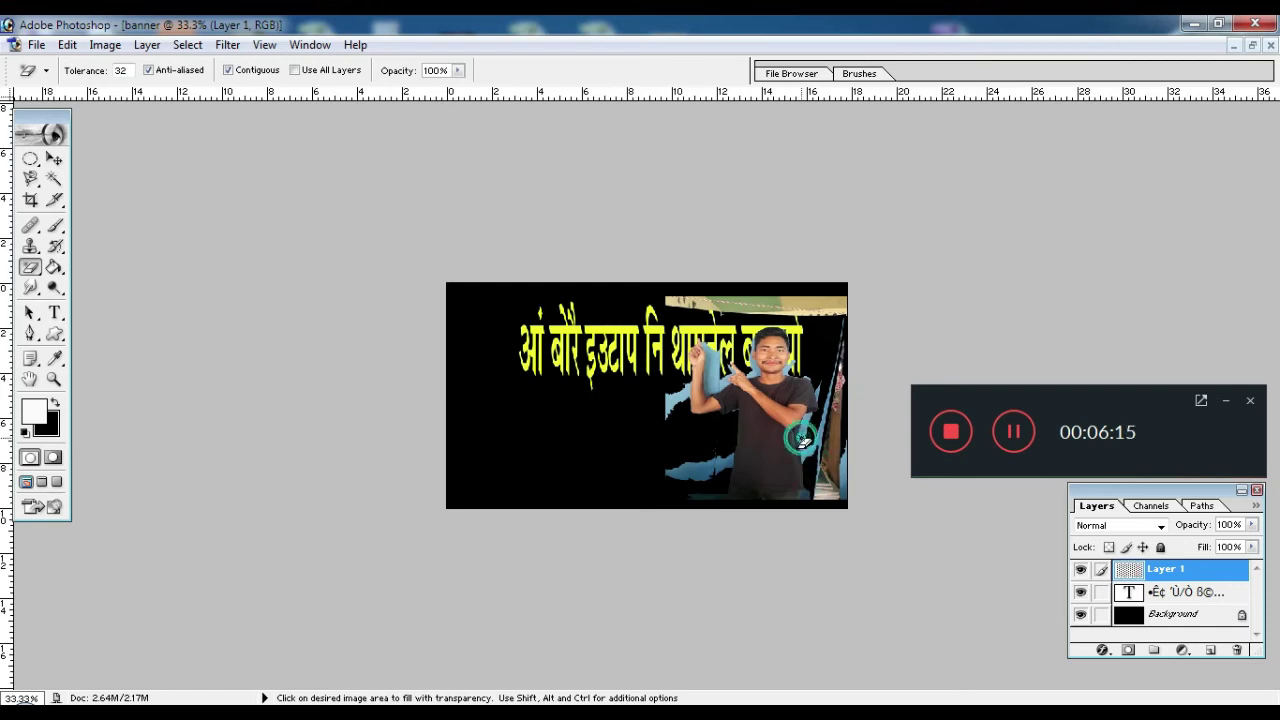
click(810, 452)
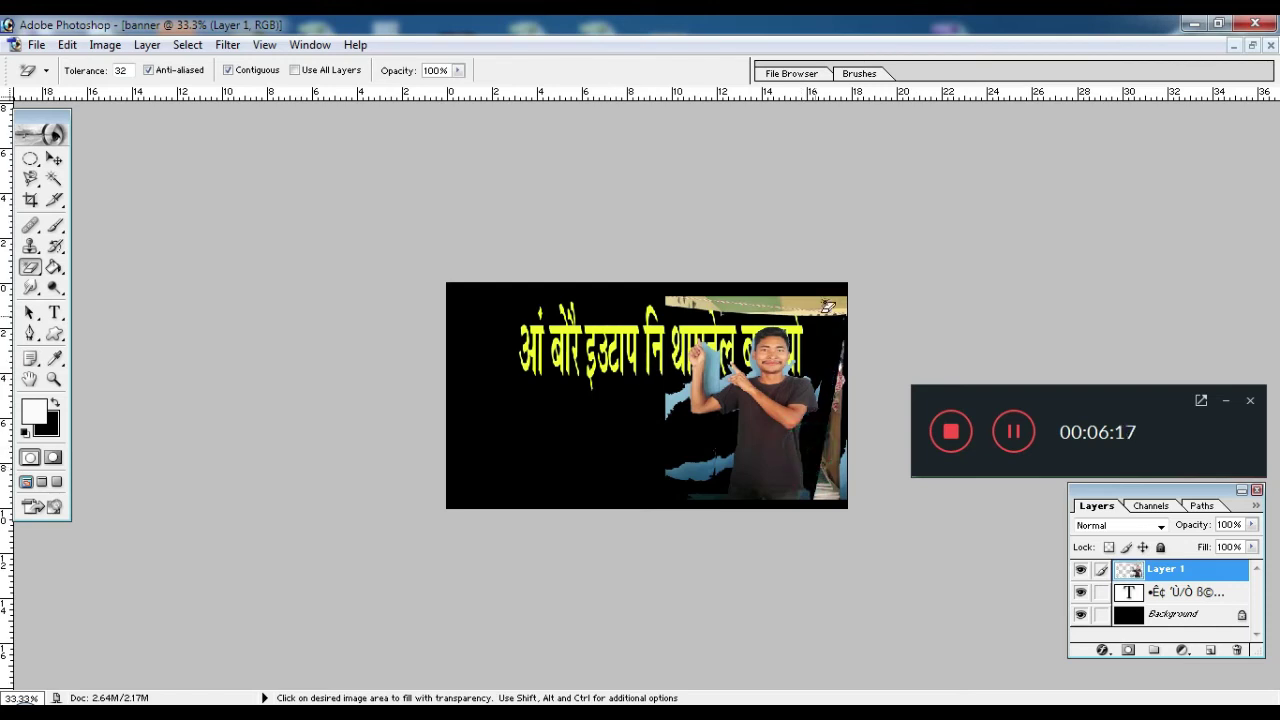
click(30, 160)
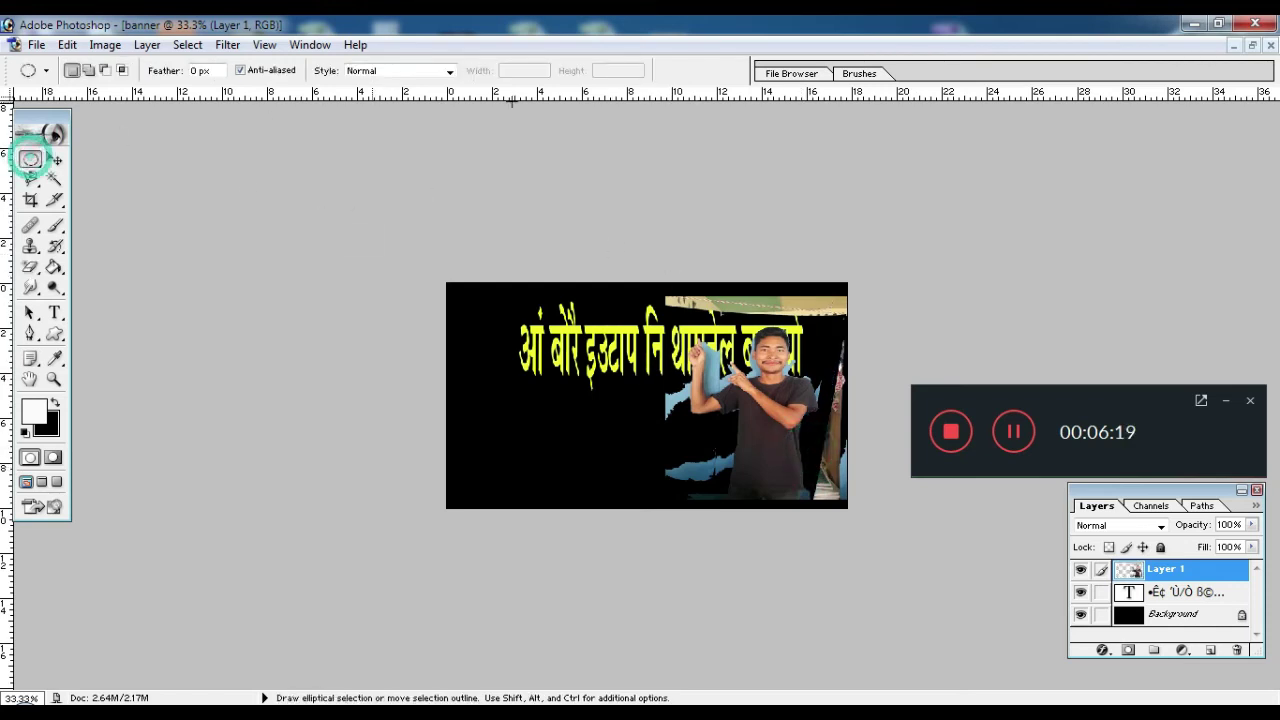
drag(663, 237, 1017, 332)
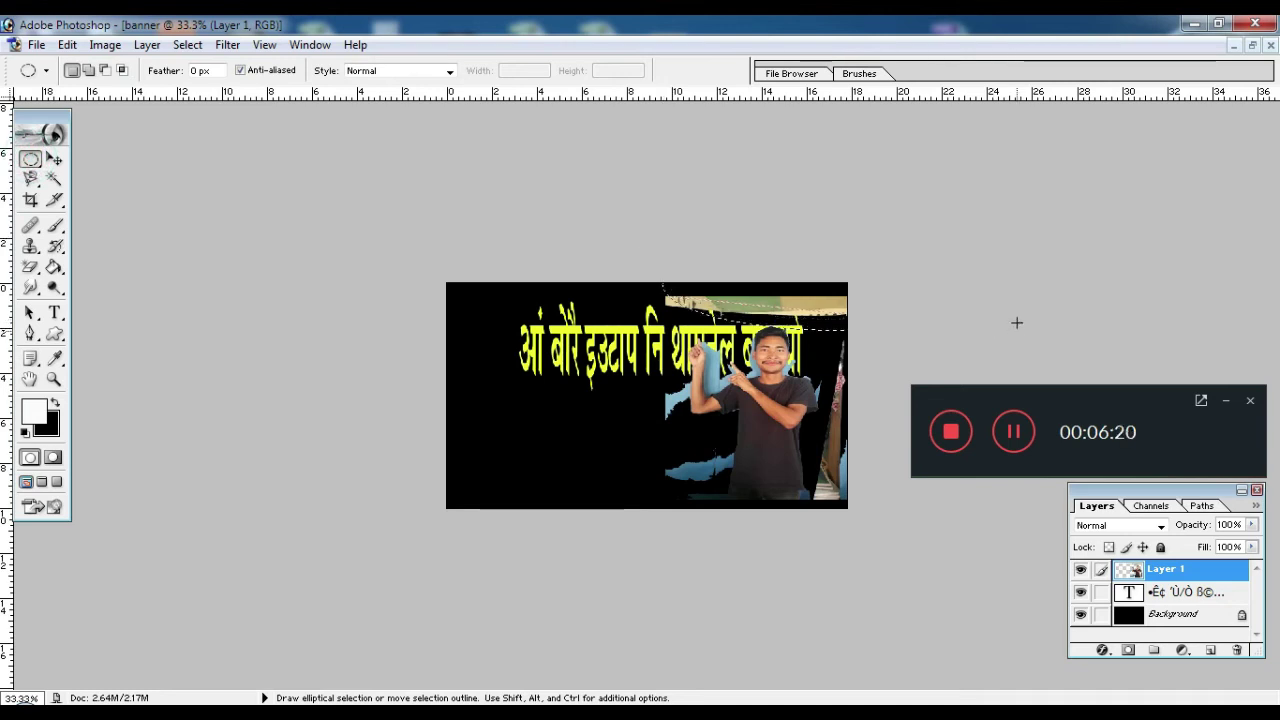
drag(778, 322, 705, 313)
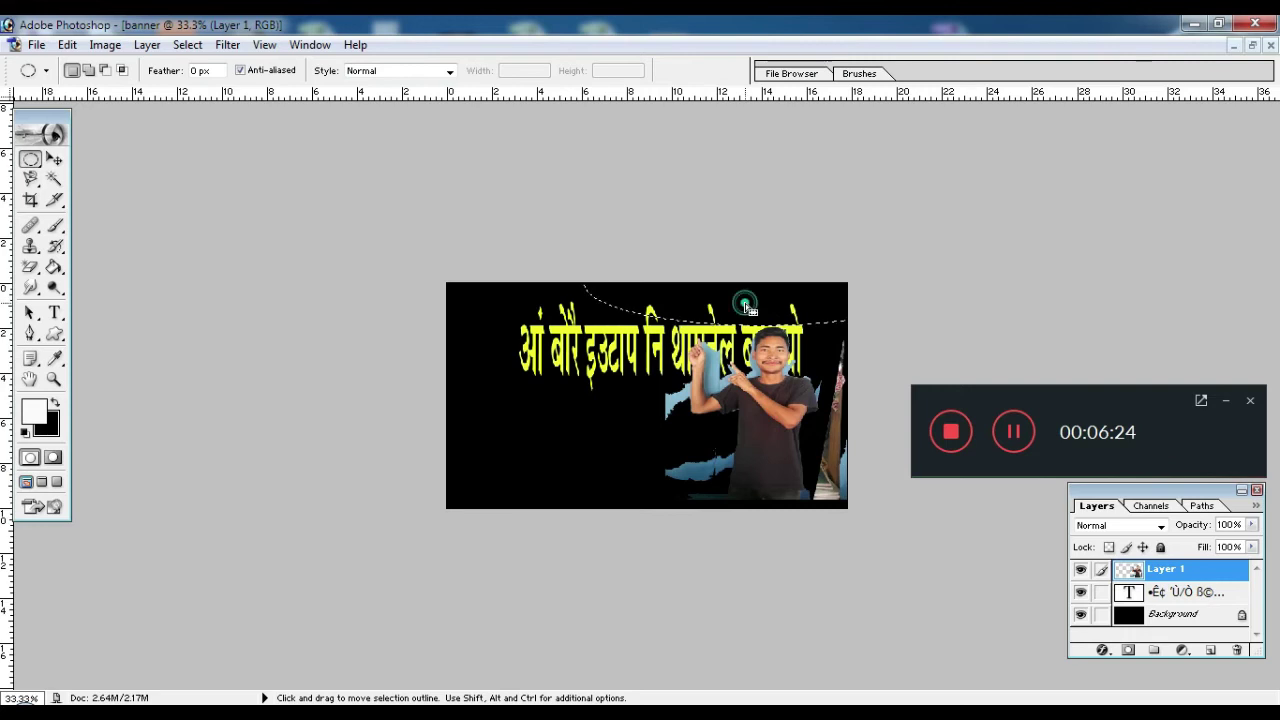
click(369, 262)
click(826, 286)
click(974, 614)
key(ctrl+j)
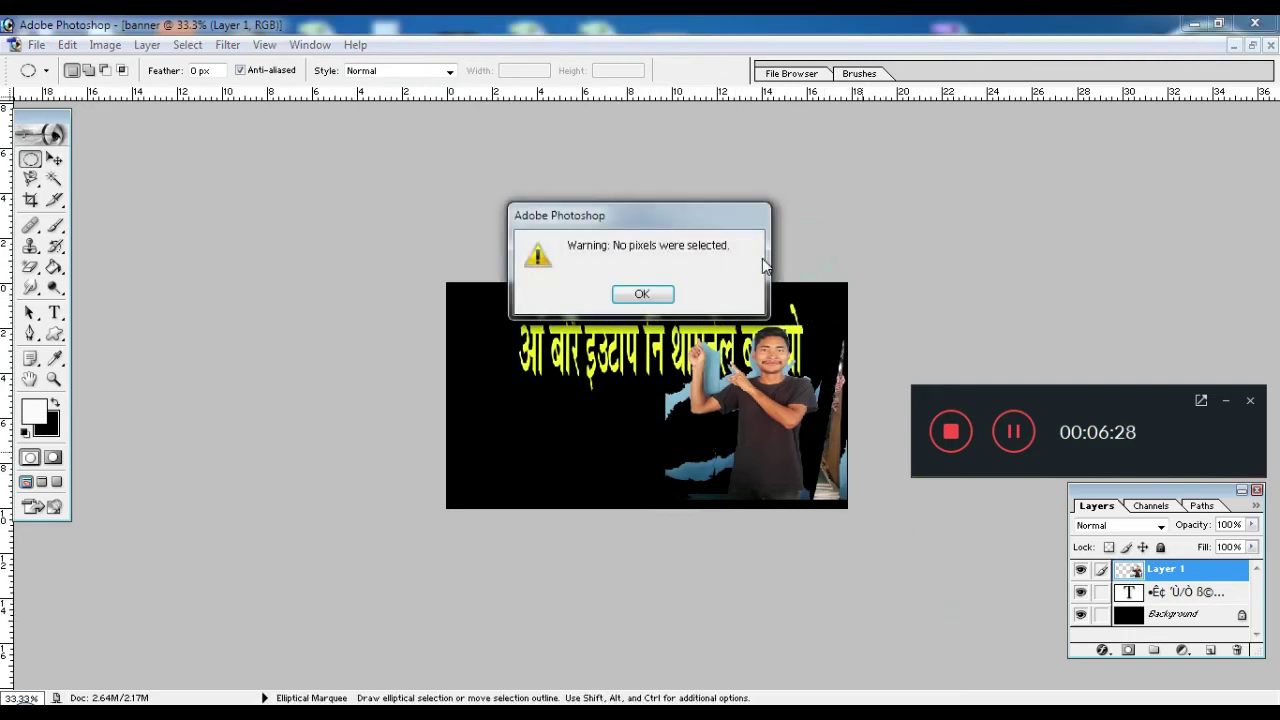
click(642, 293)
key(ctrl+plus)
key(ctrl+plus)
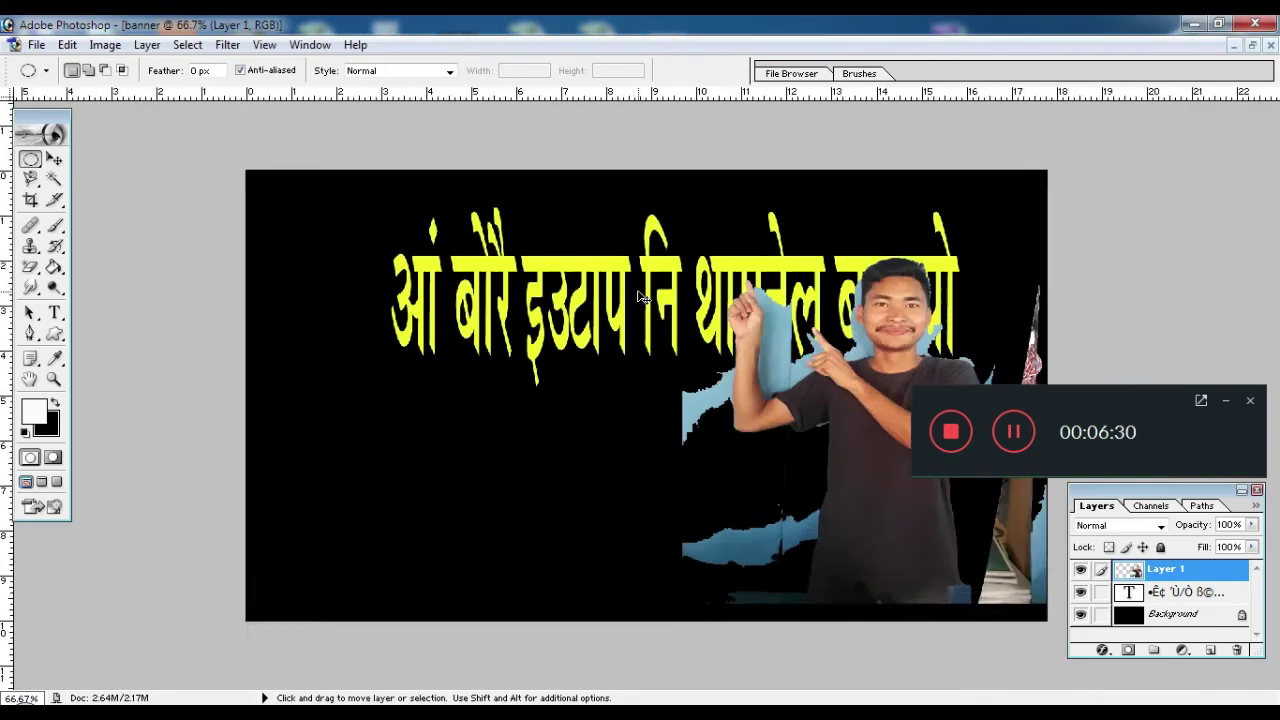
key(ctrl+plus)
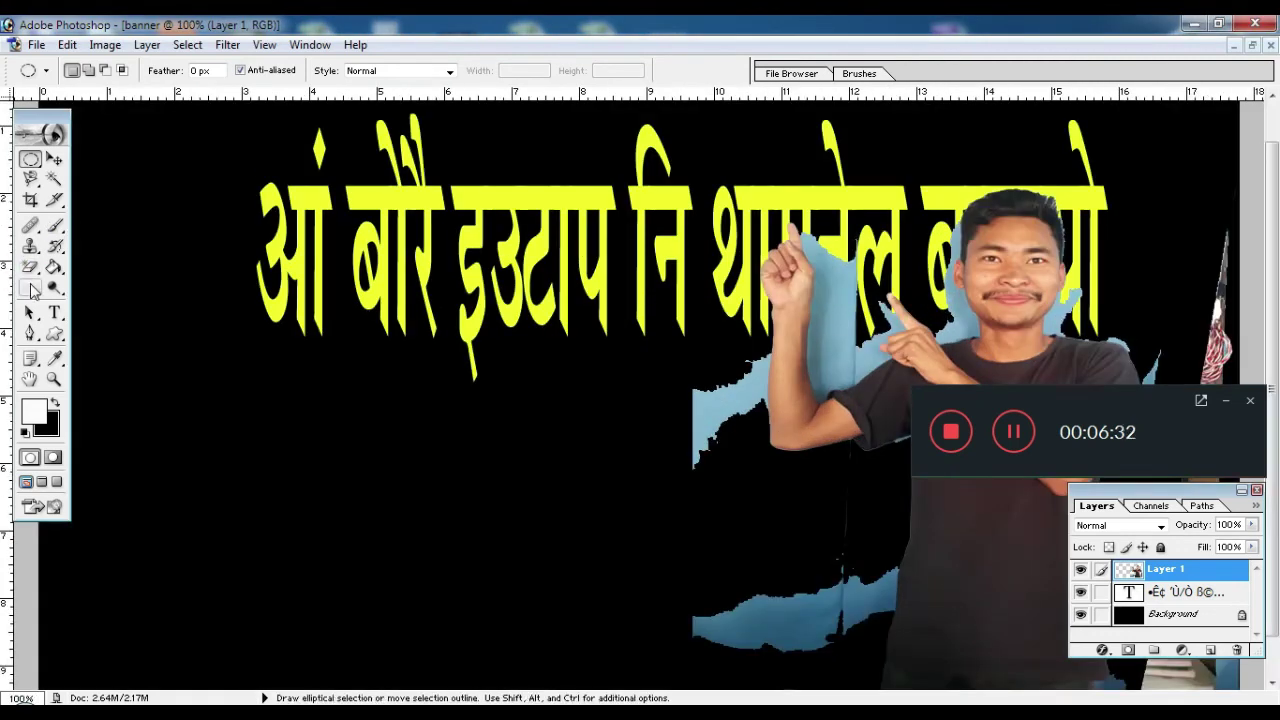
- Delete the blue patches behind the hand, on the left and at the bottom with the Magic Wand
click(54, 179)
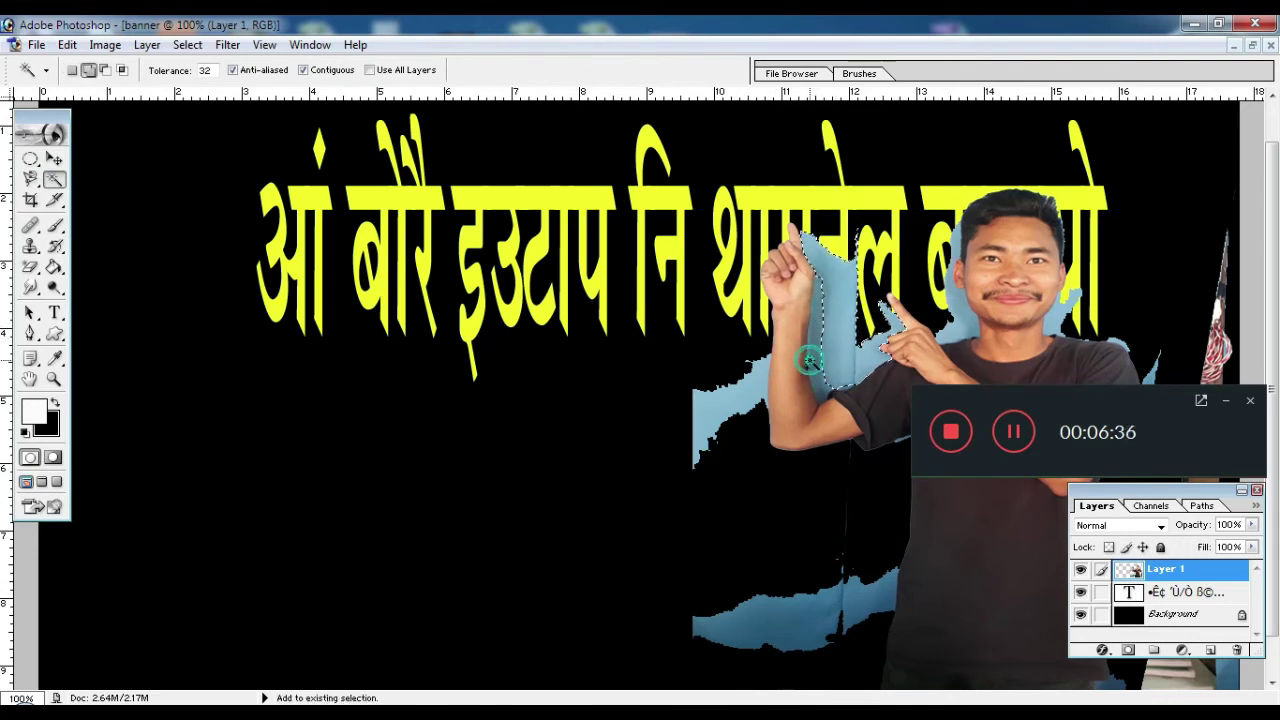
key(Delete)
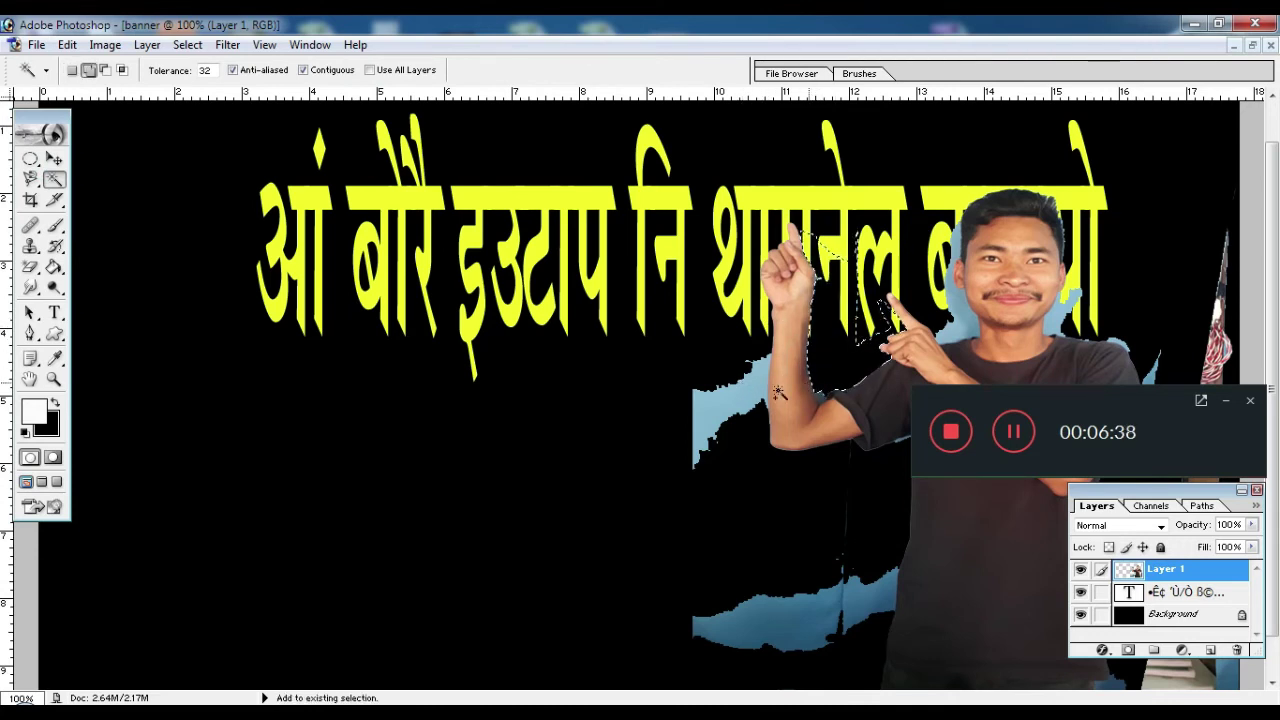
shift+click(725, 415)
key(Delete)
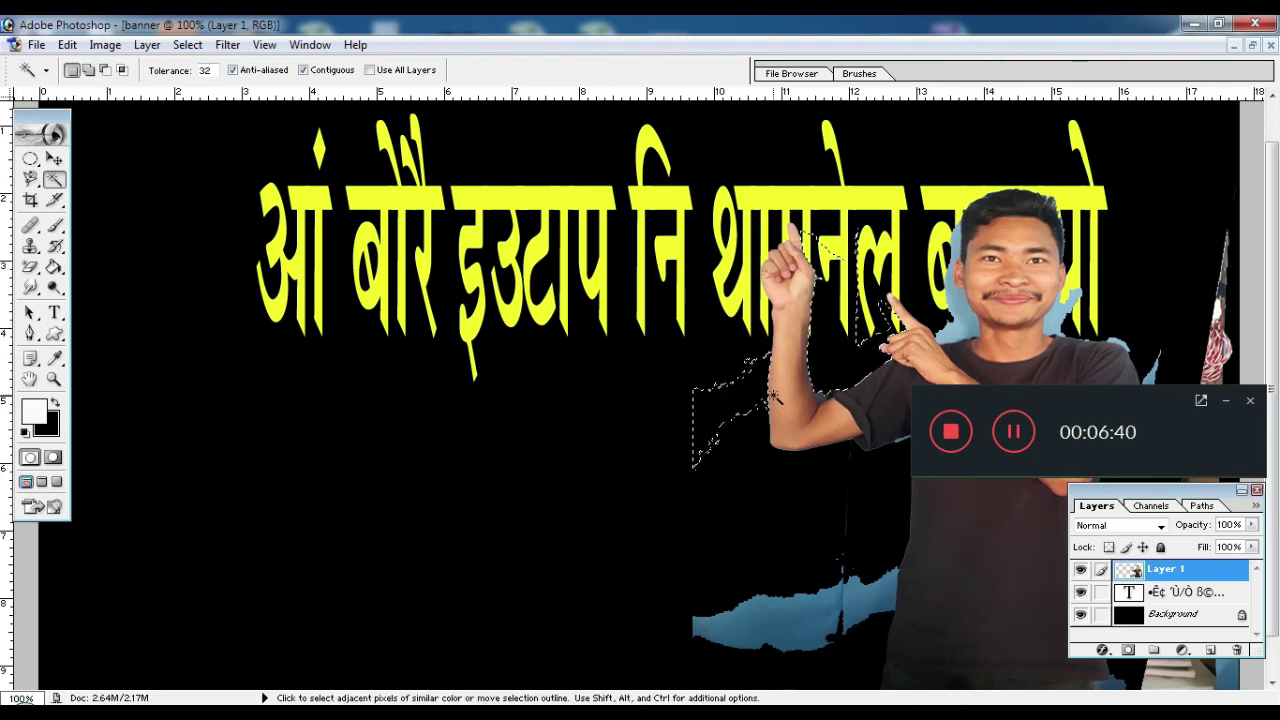
shift+click(772, 638)
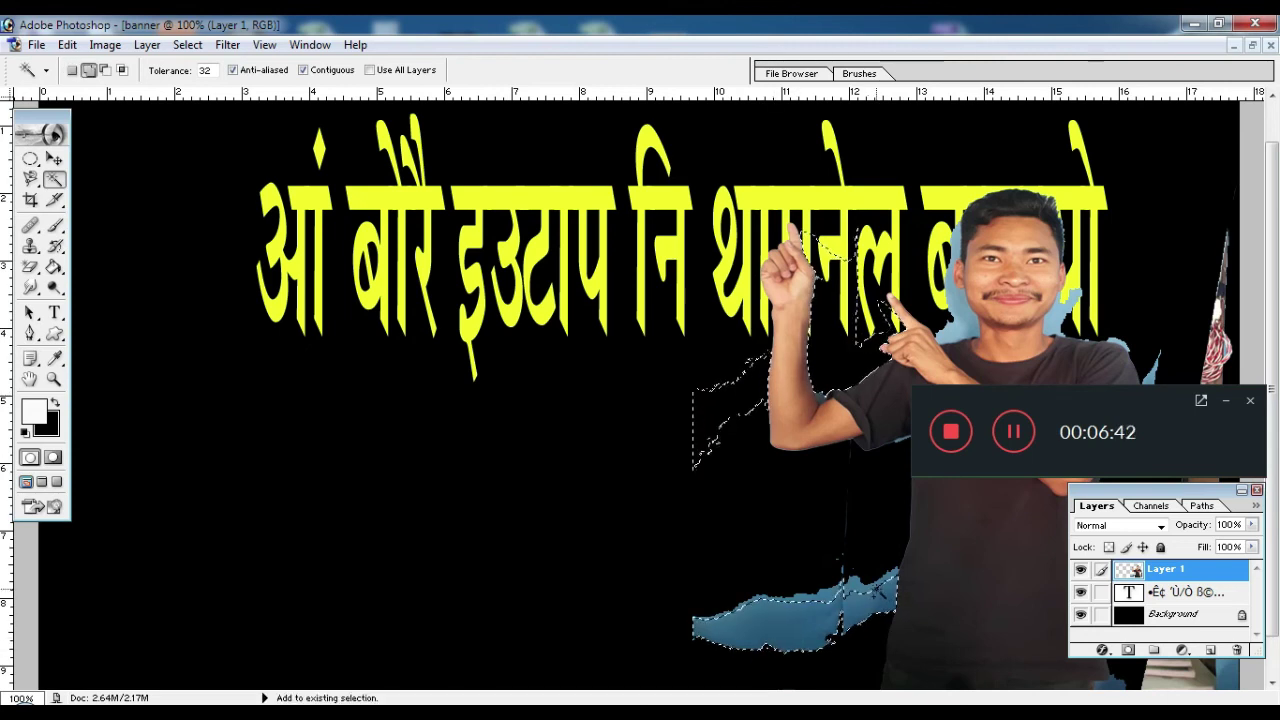
key(Delete)
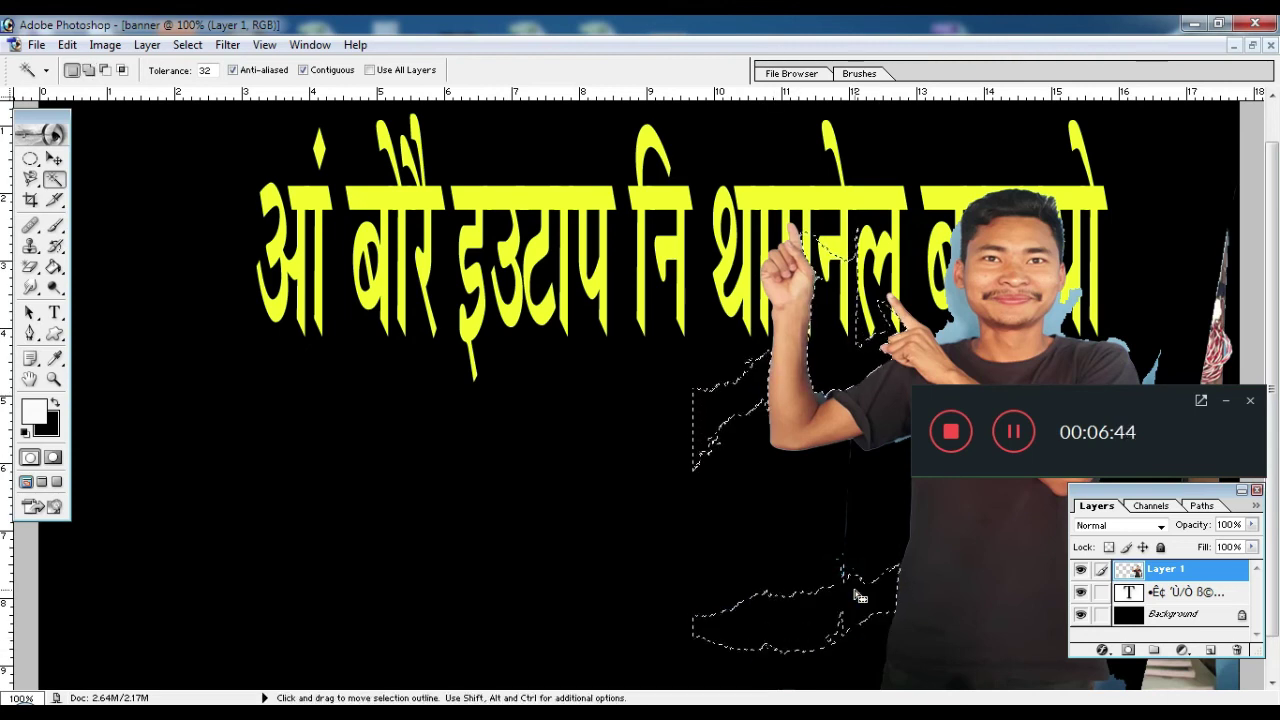
- Delete the blue patches beside the head, then select the surrounding black background
click(967, 322)
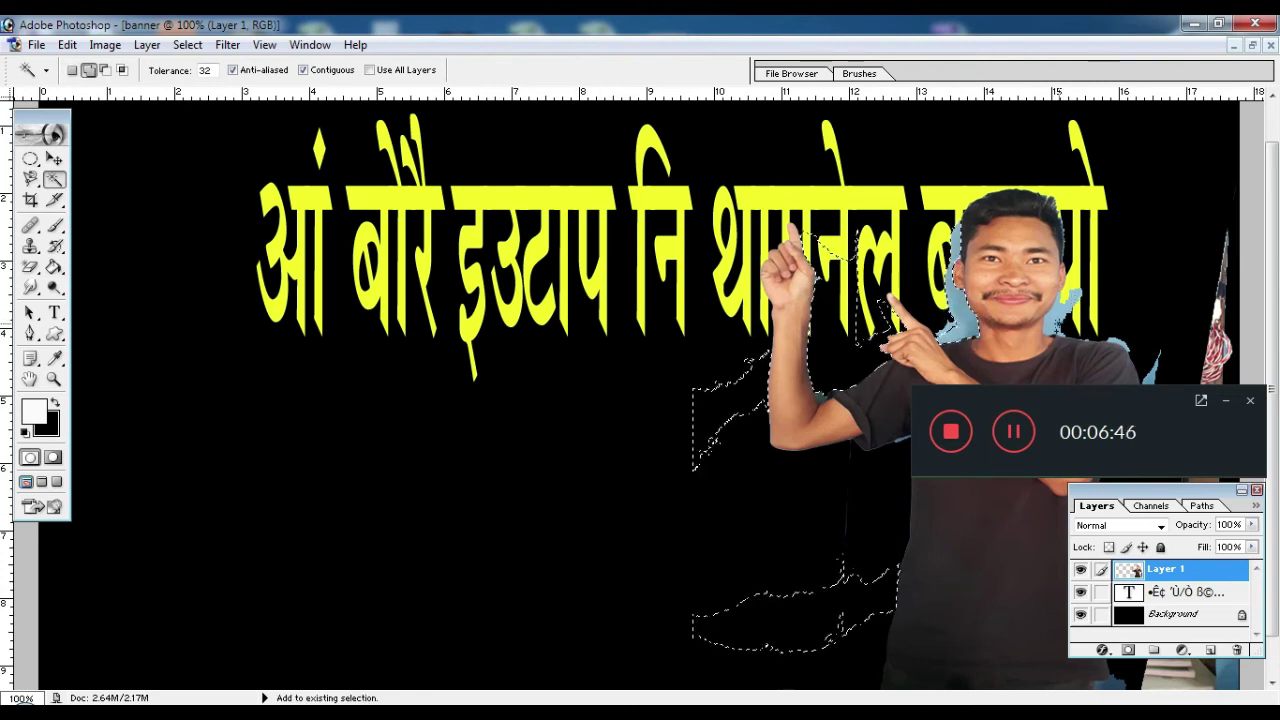
click(1062, 320)
key(Delete)
key(ctrl+d)
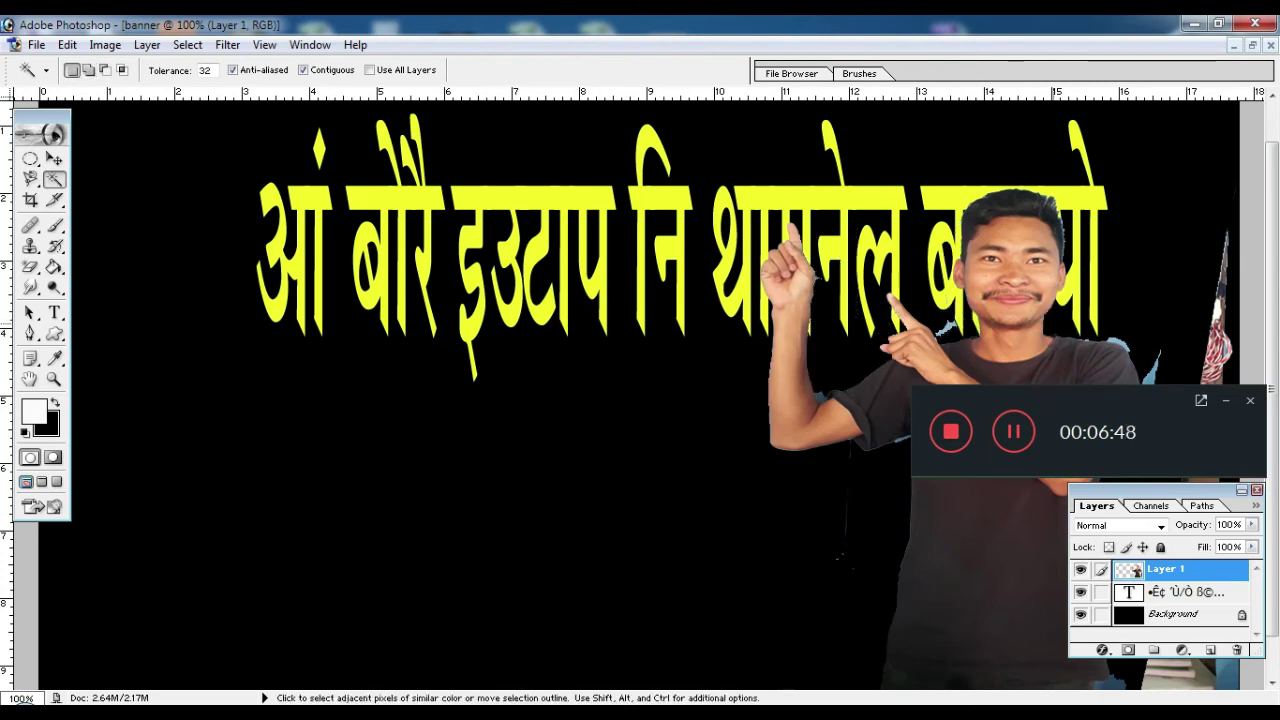
key(shift)
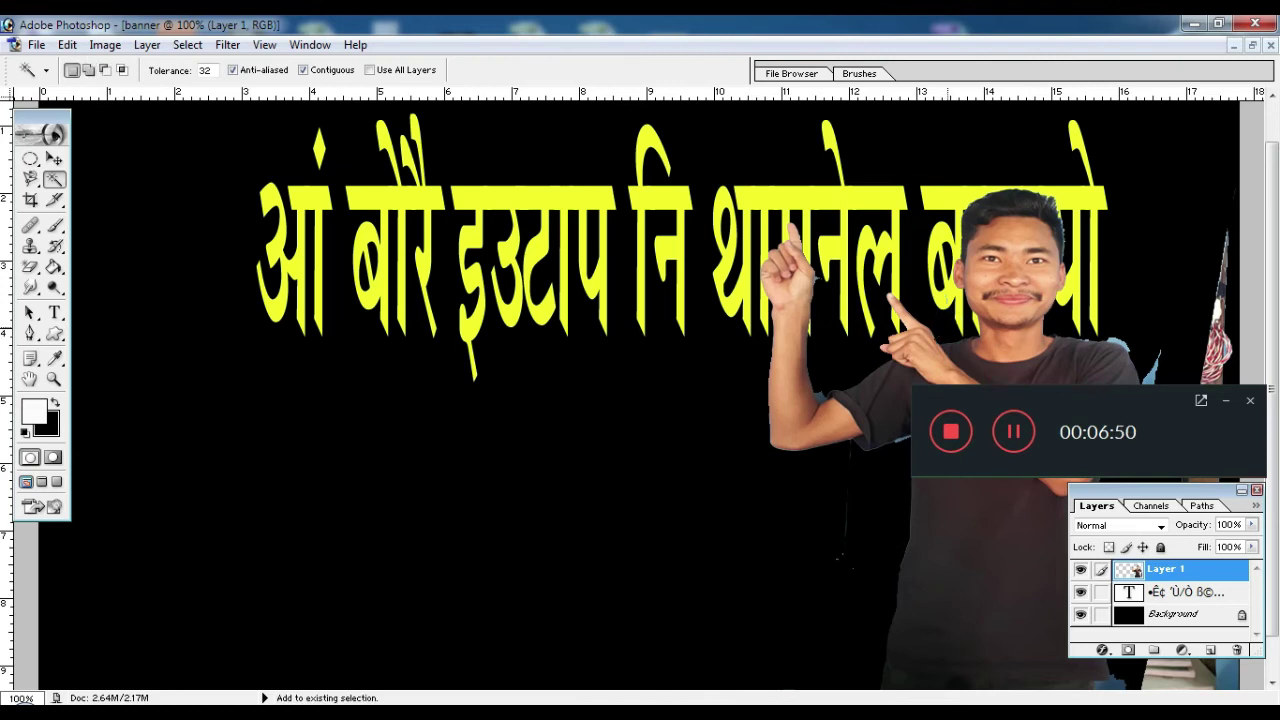
shift+click(978, 668)
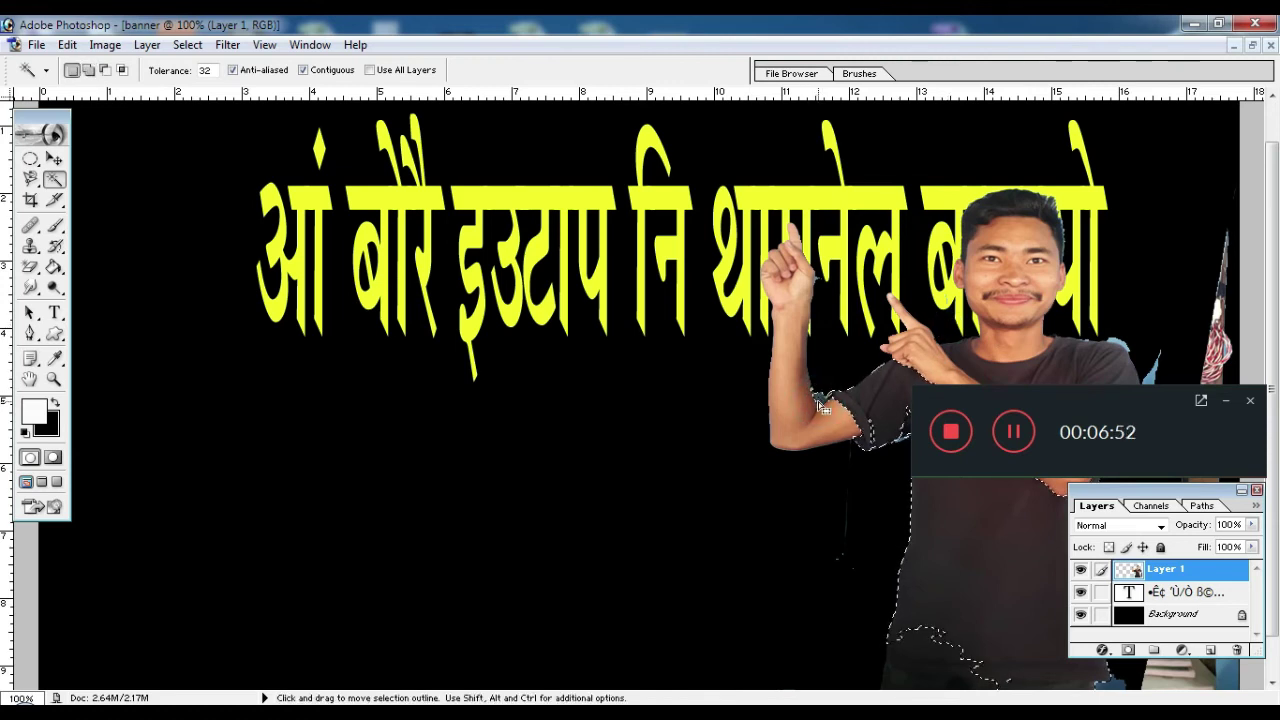
click(1143, 237)
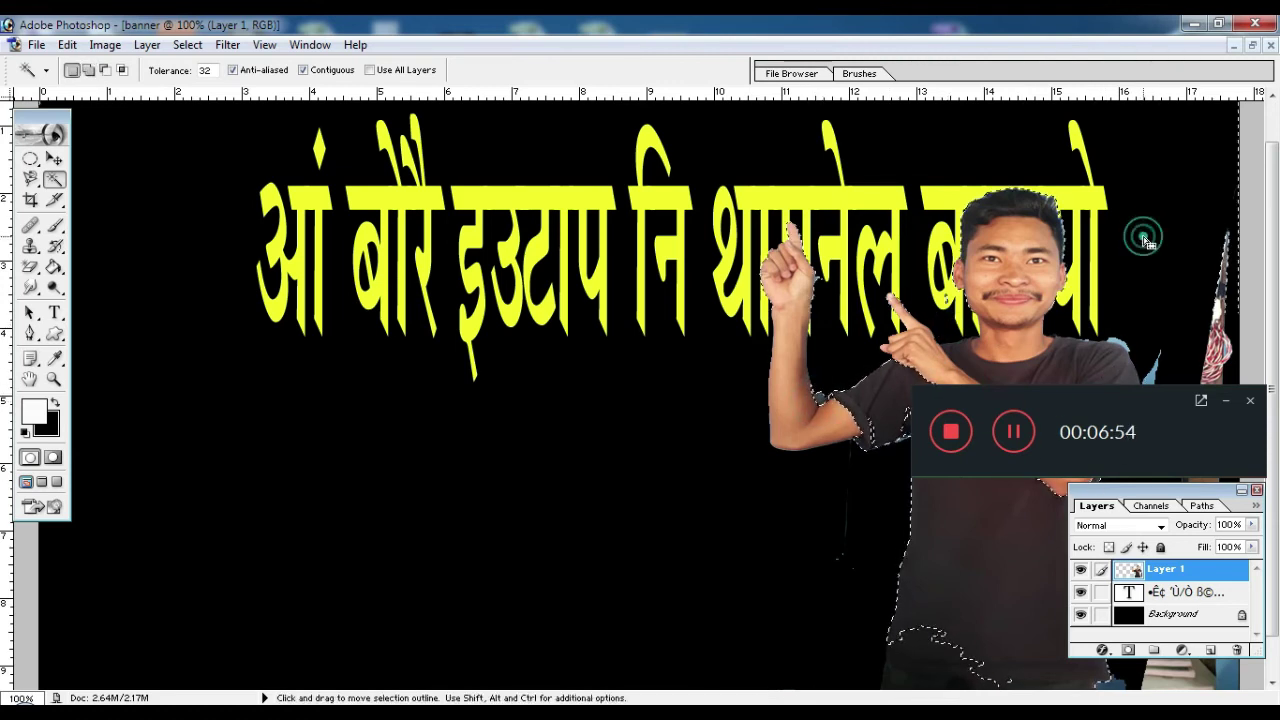
key(ctrl+minus)
key(ctrl+minus)
key(ctrl+minus)
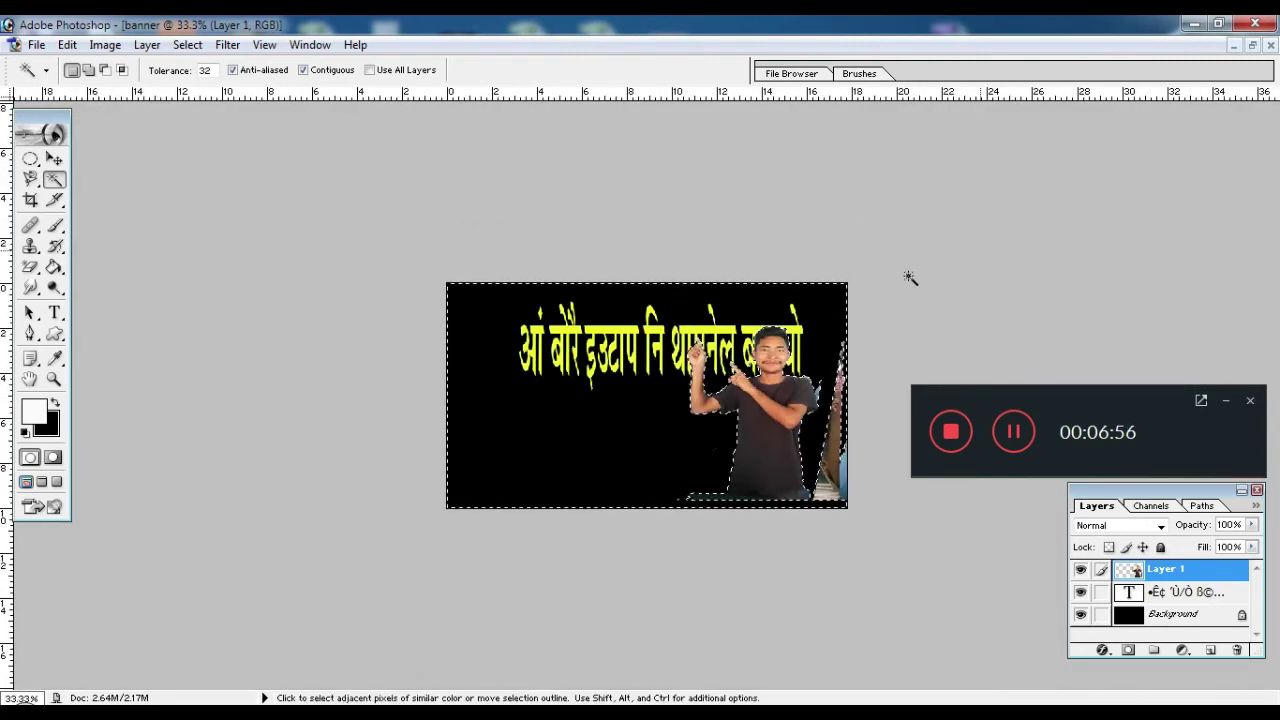
click(842, 437)
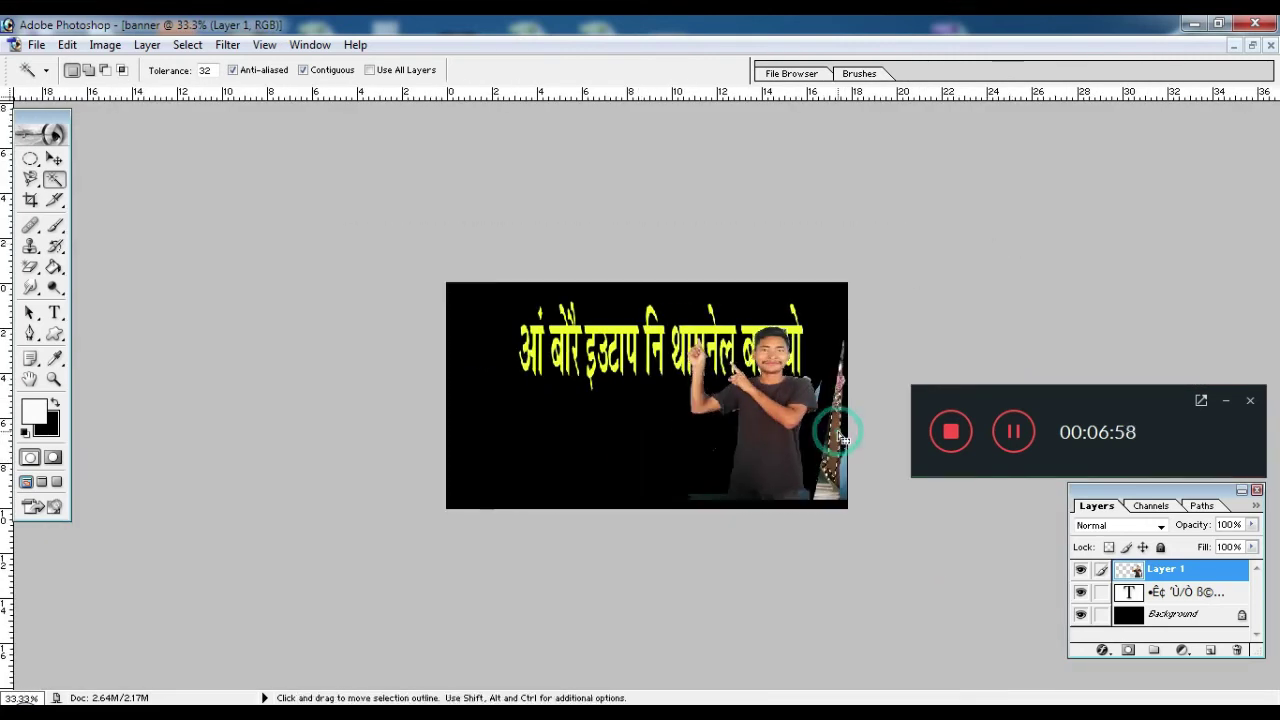
click(30, 158)
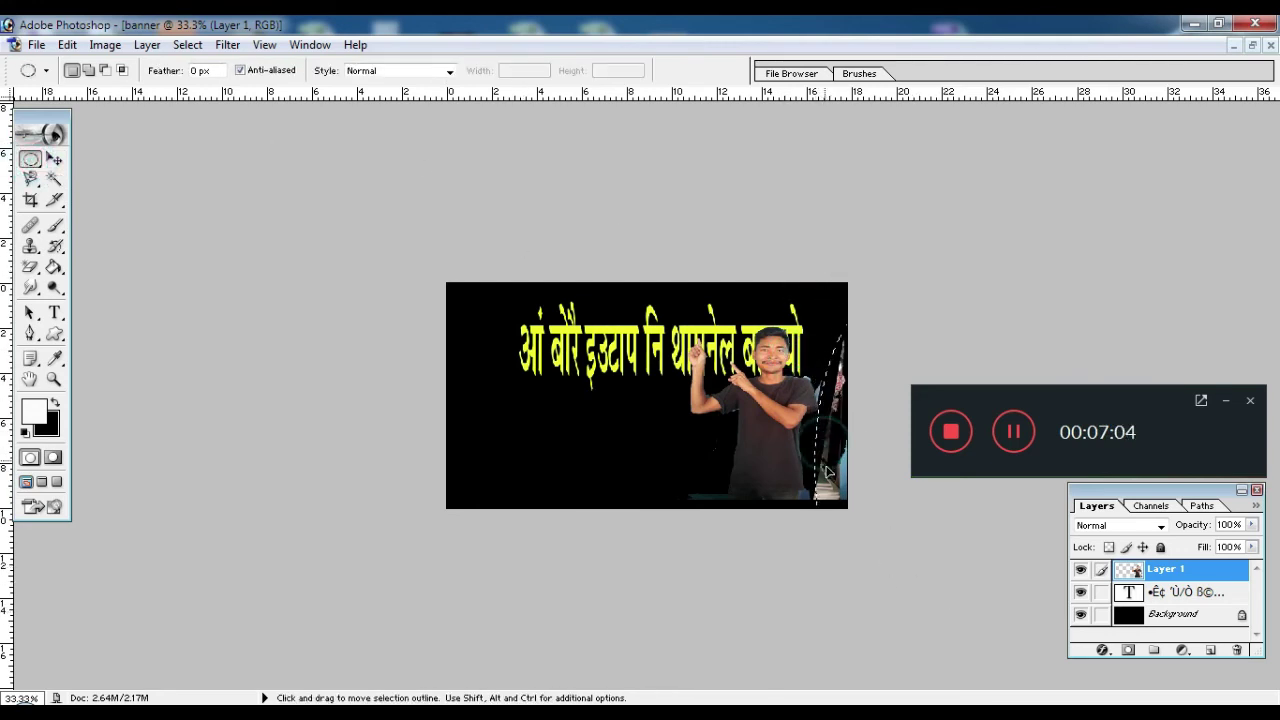
key(Delete)
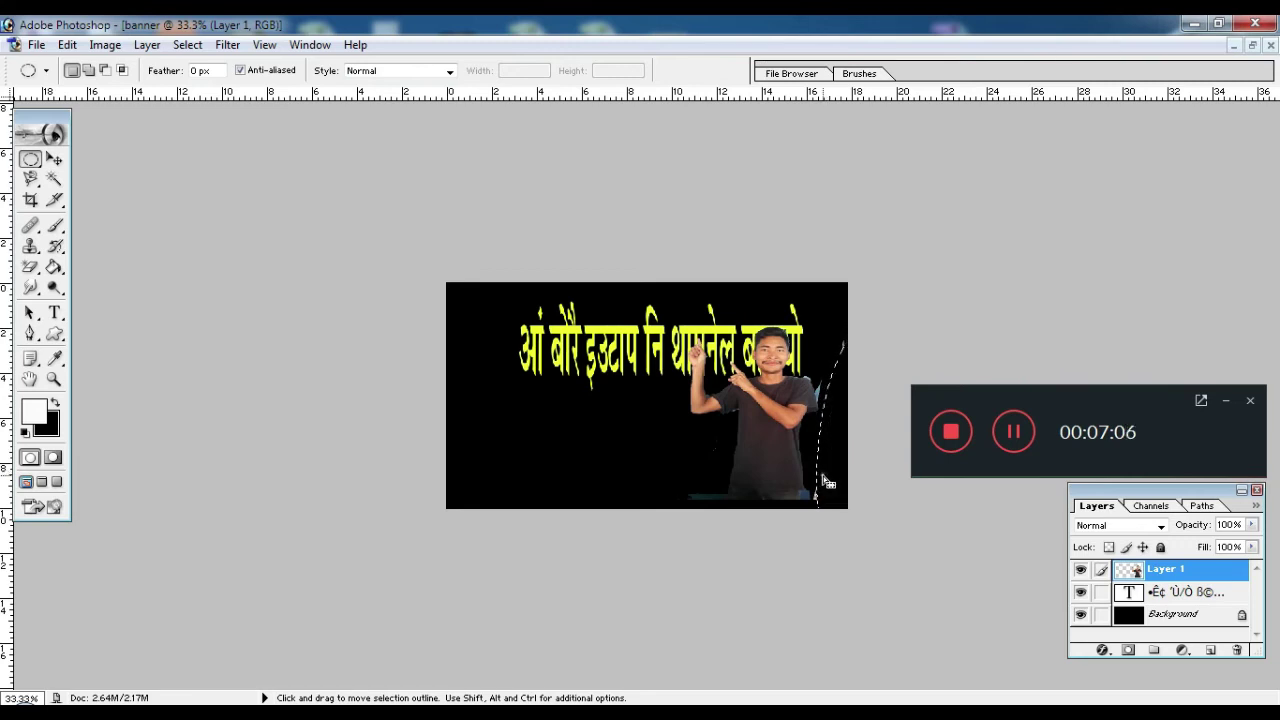
drag(838, 406, 826, 528)
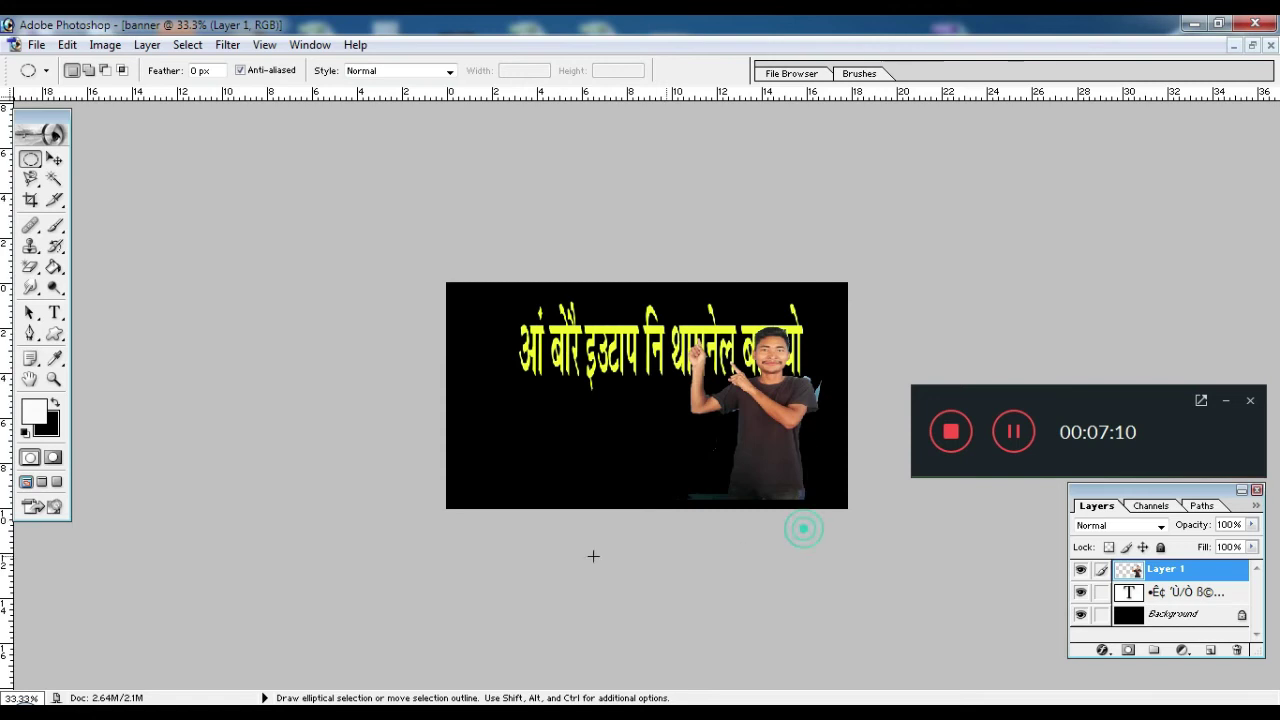
key(Delete)
click(642, 294)
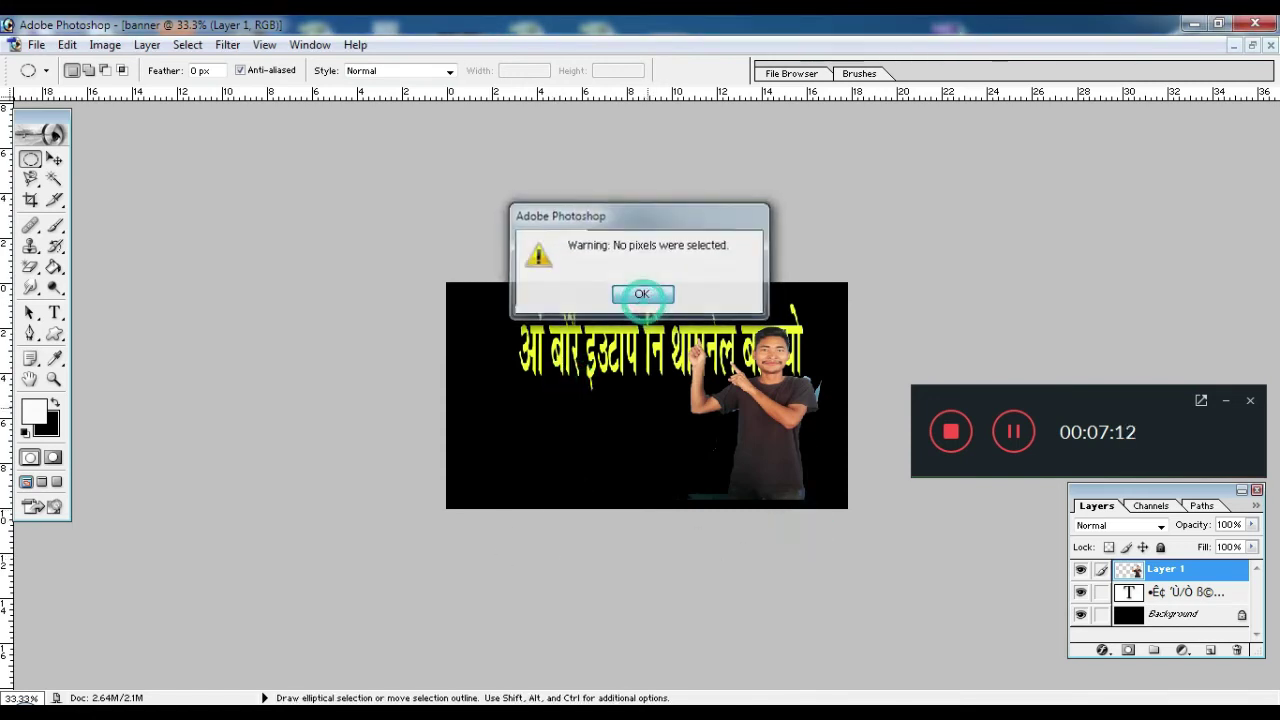
drag(557, 429, 736, 637)
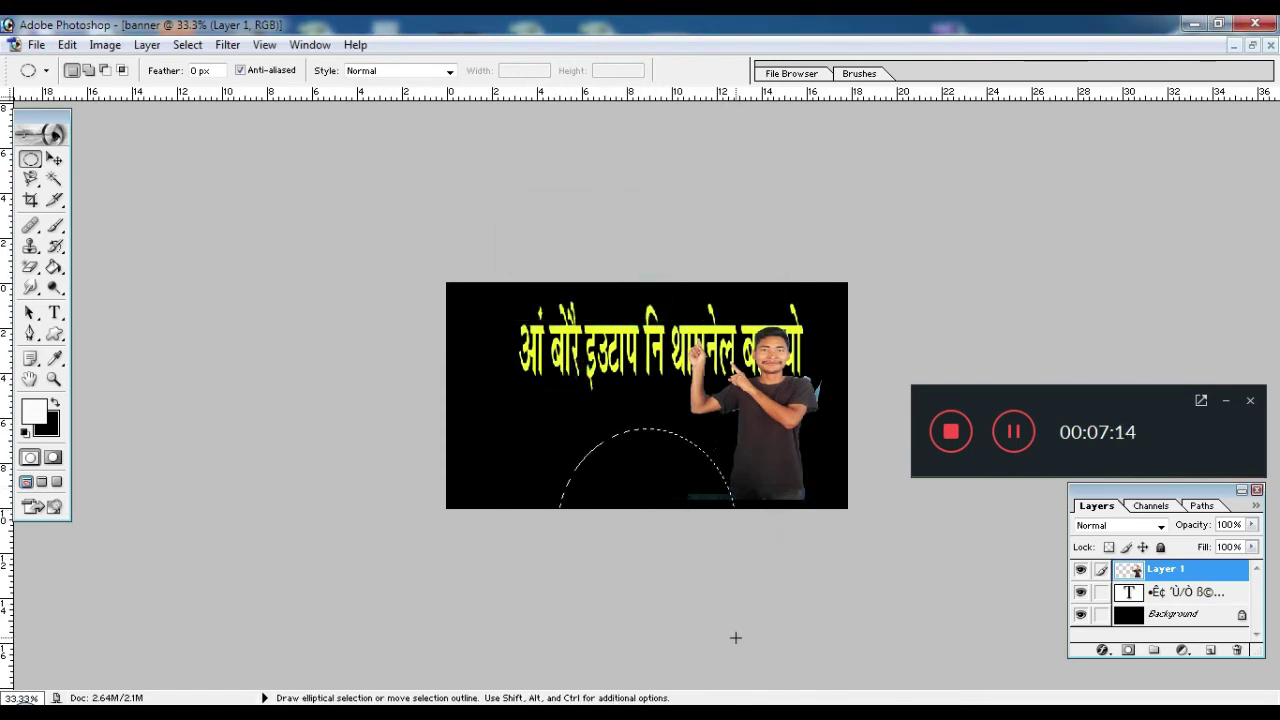
drag(644, 453, 634, 434)
click(633, 432)
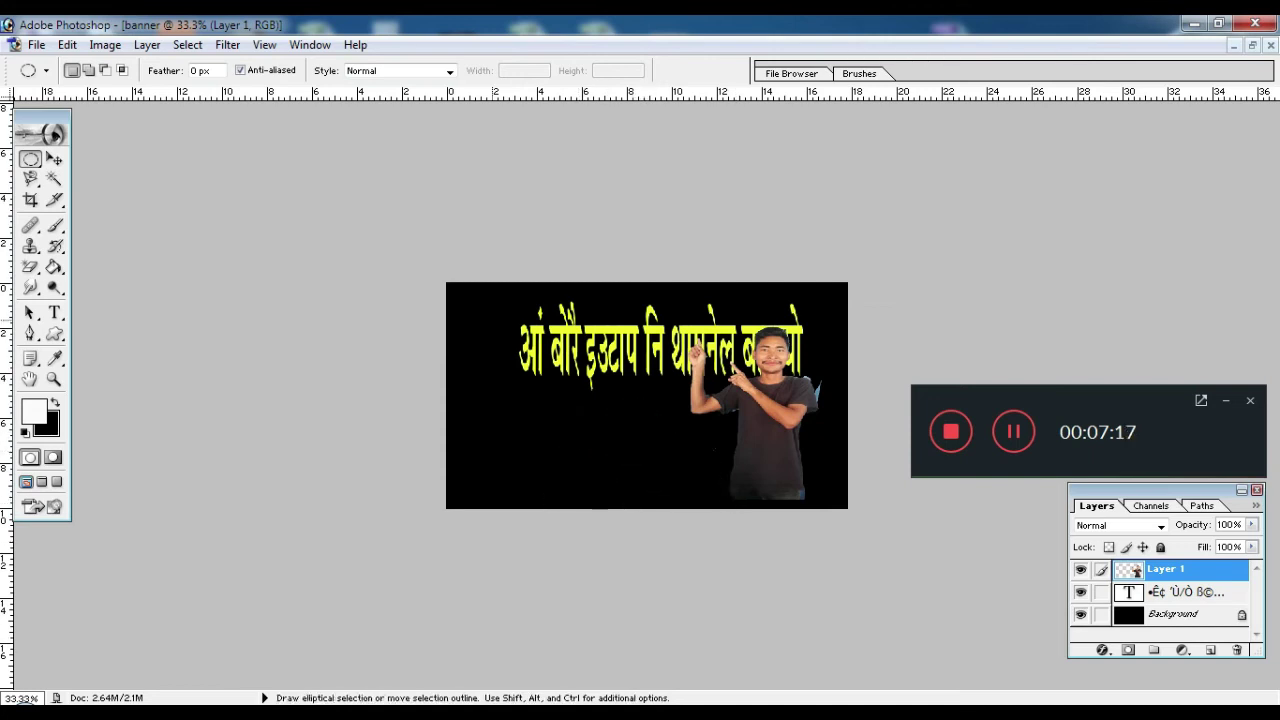
click(54, 159)
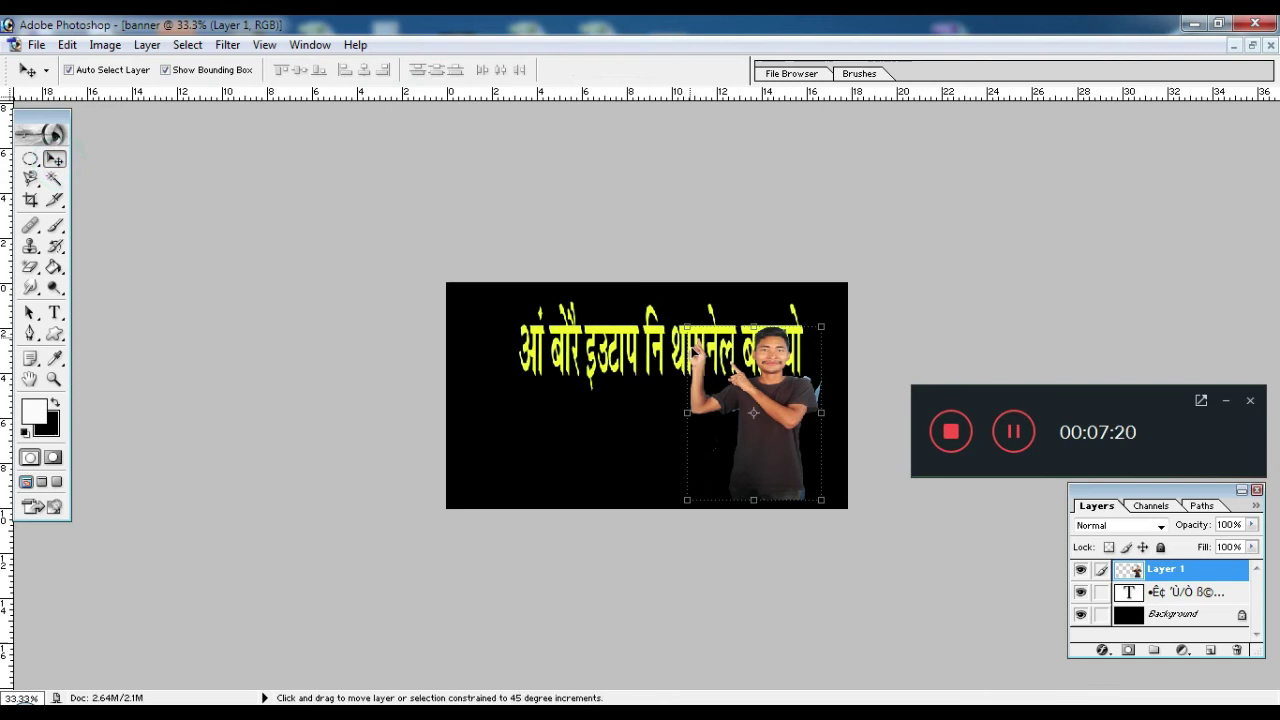
- Shrink the man to about 77% and shift the yellow headline up and left
drag(683, 325, 716, 364)
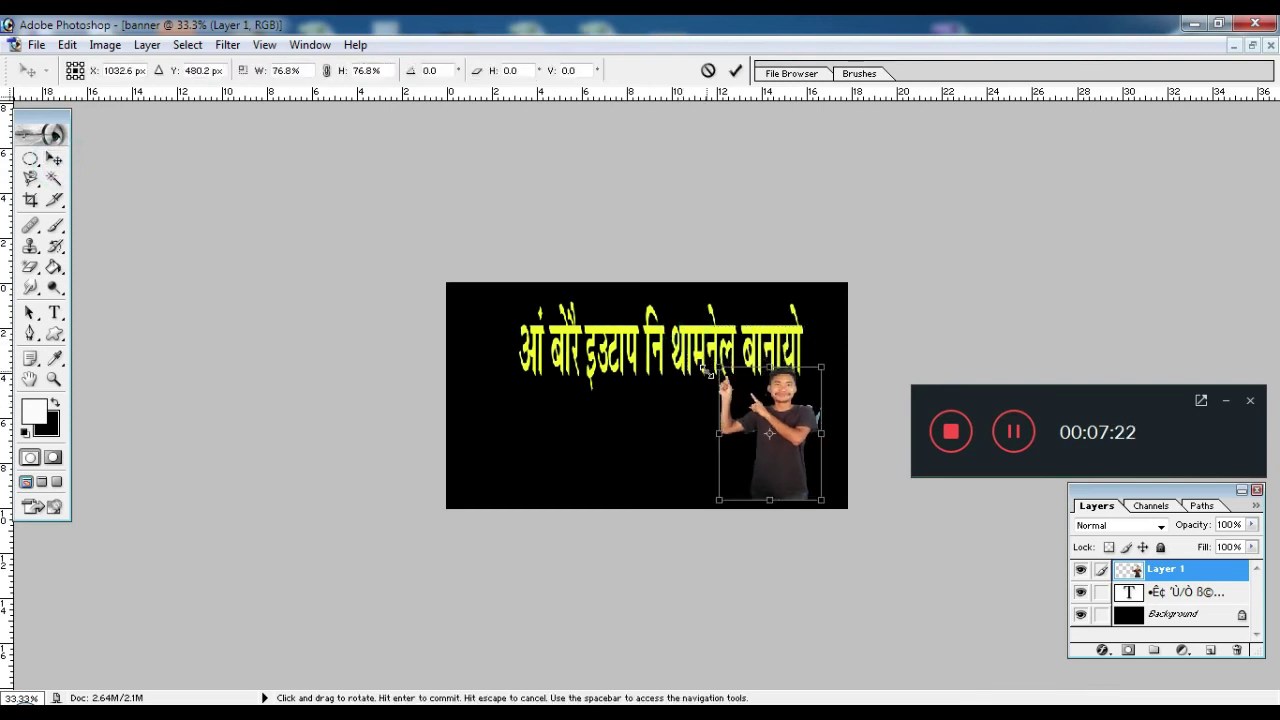
click(737, 70)
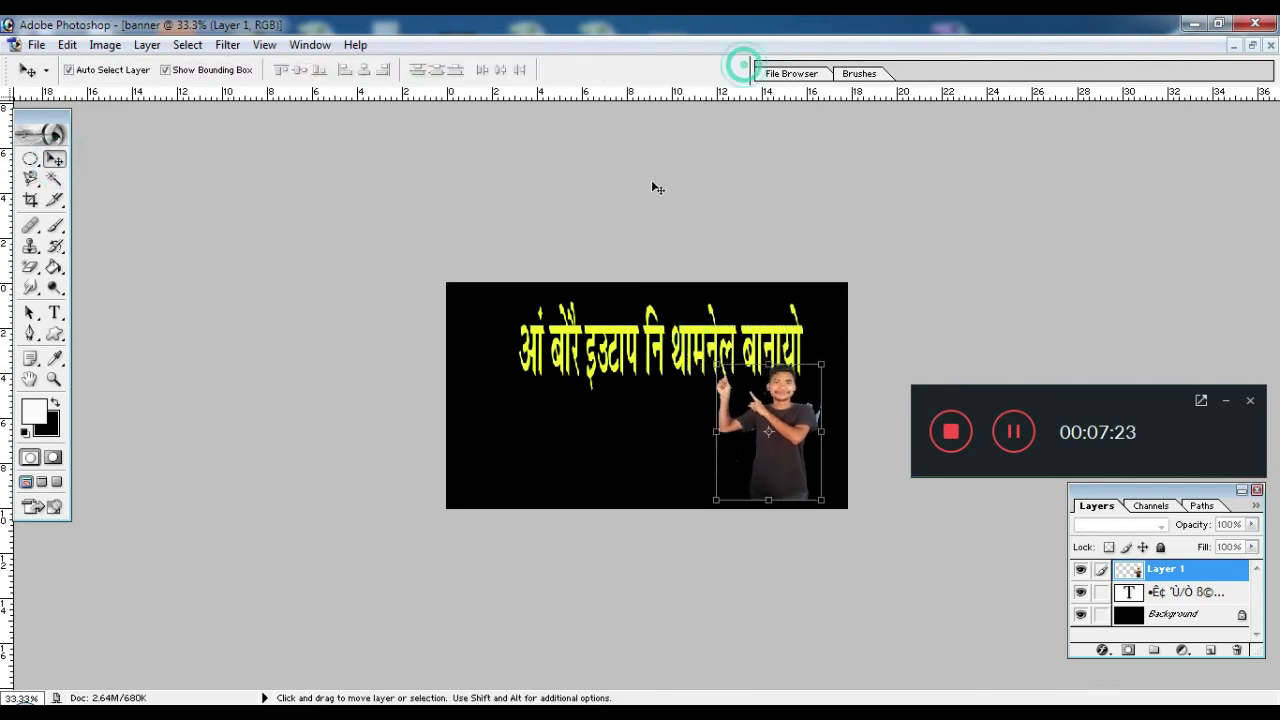
click(617, 343)
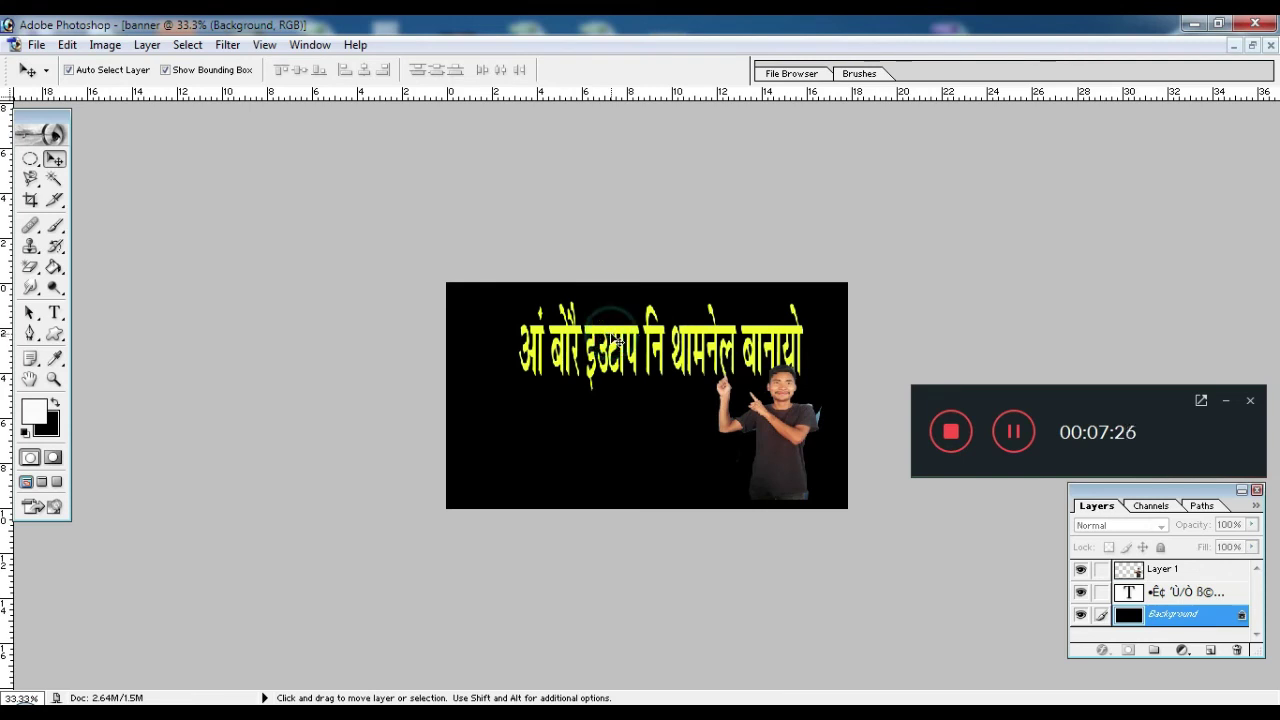
drag(606, 338, 553, 308)
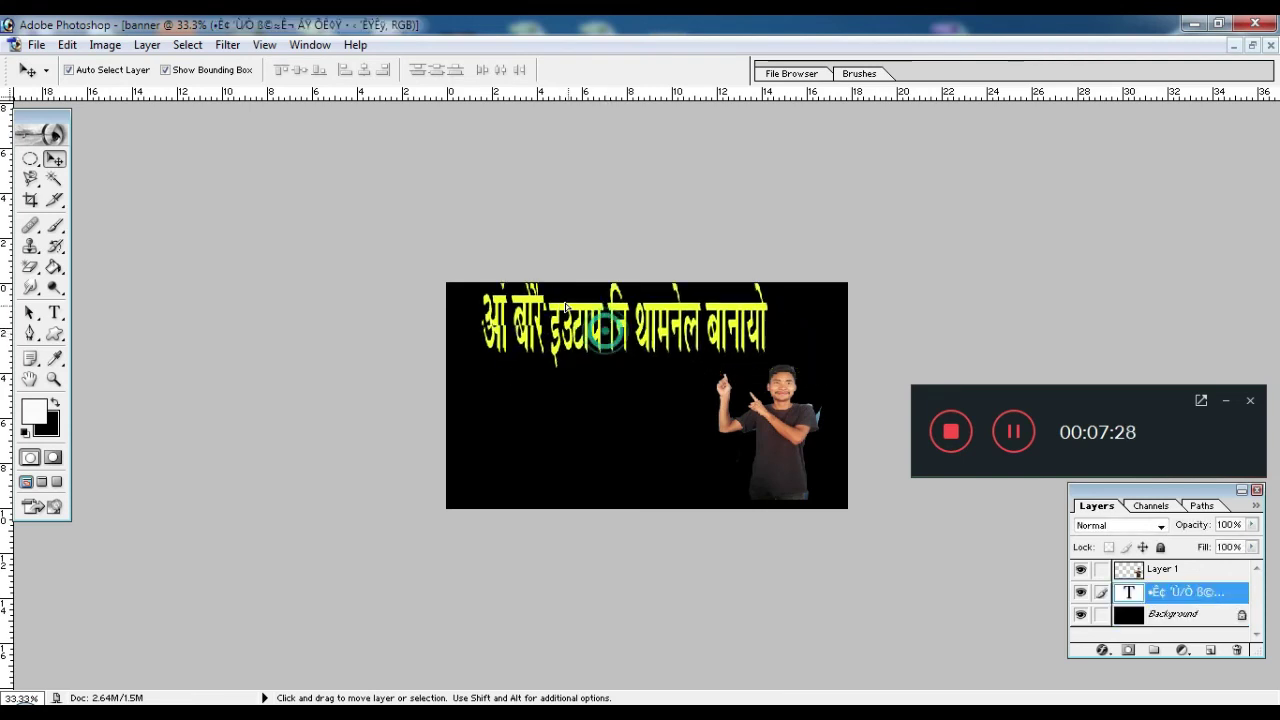
- Enlarge the man to about 141% and move him down to the banner's bottom edge
click(757, 451)
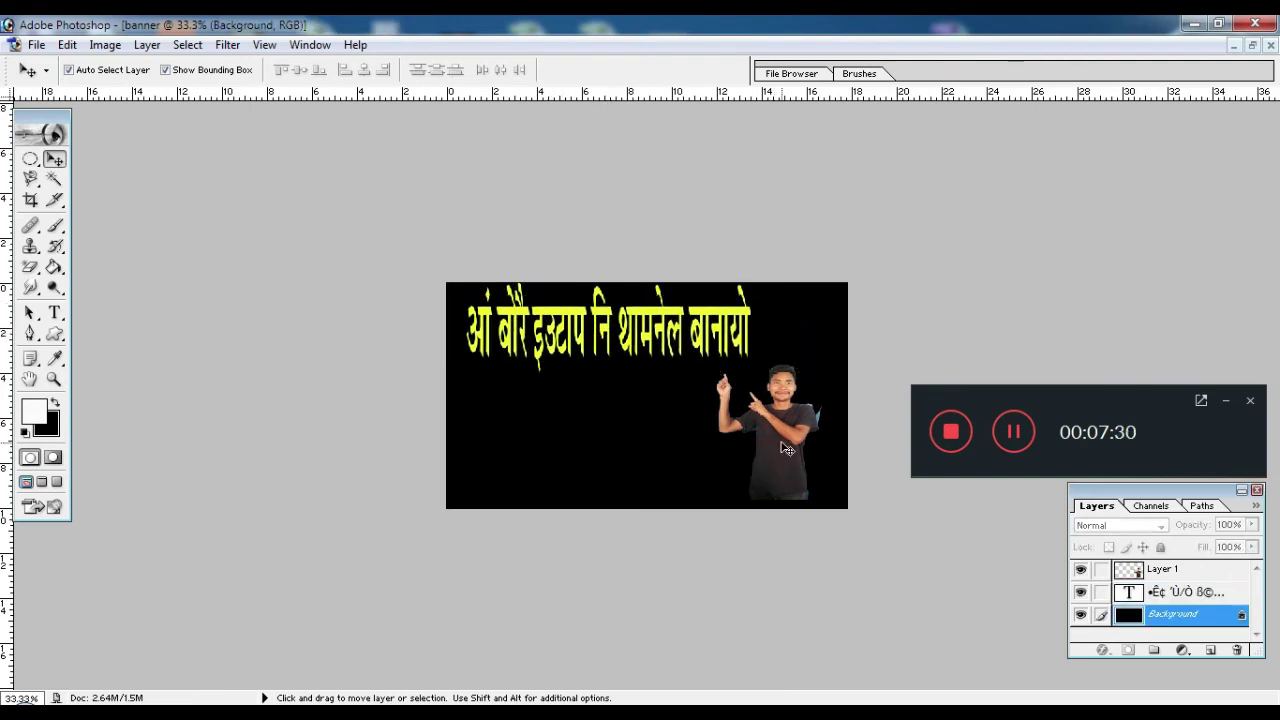
click(775, 445)
key(ctrl+t)
drag(716, 364, 673, 308)
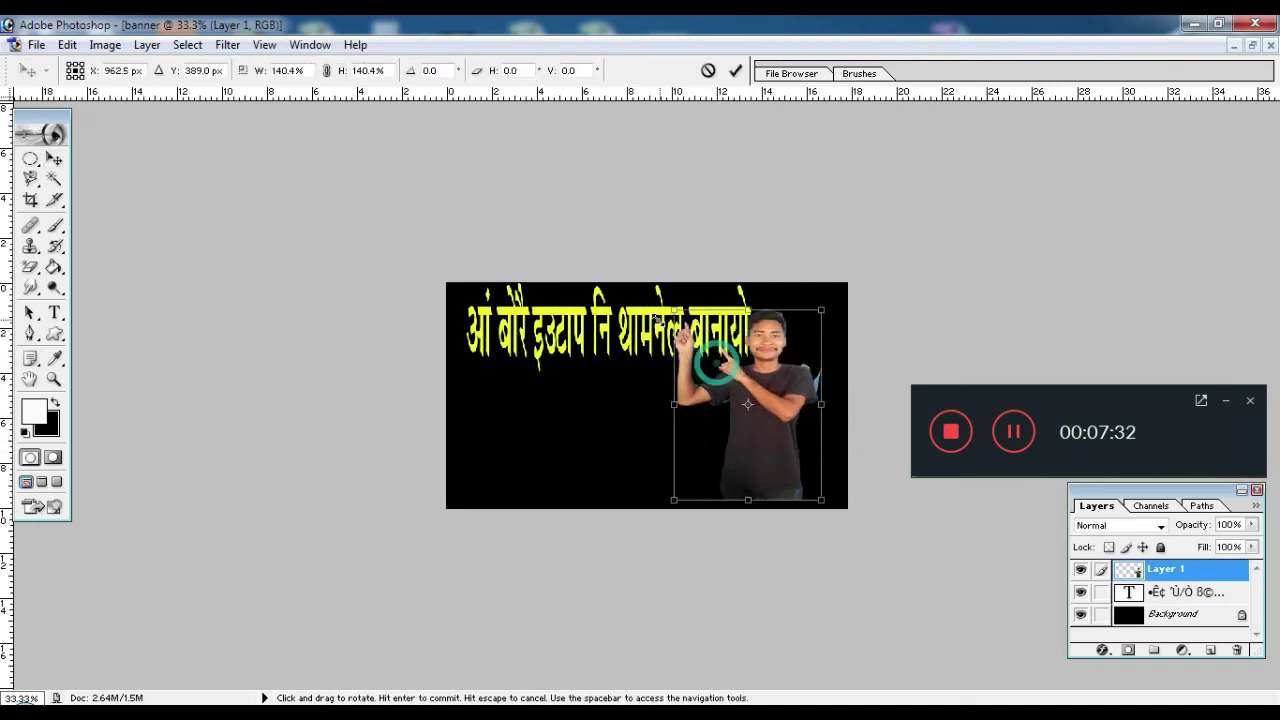
mouse_move(762, 392)
mouse_down()
mouse_move(762, 446)
mouse_move(773, 428)
mouse_up()
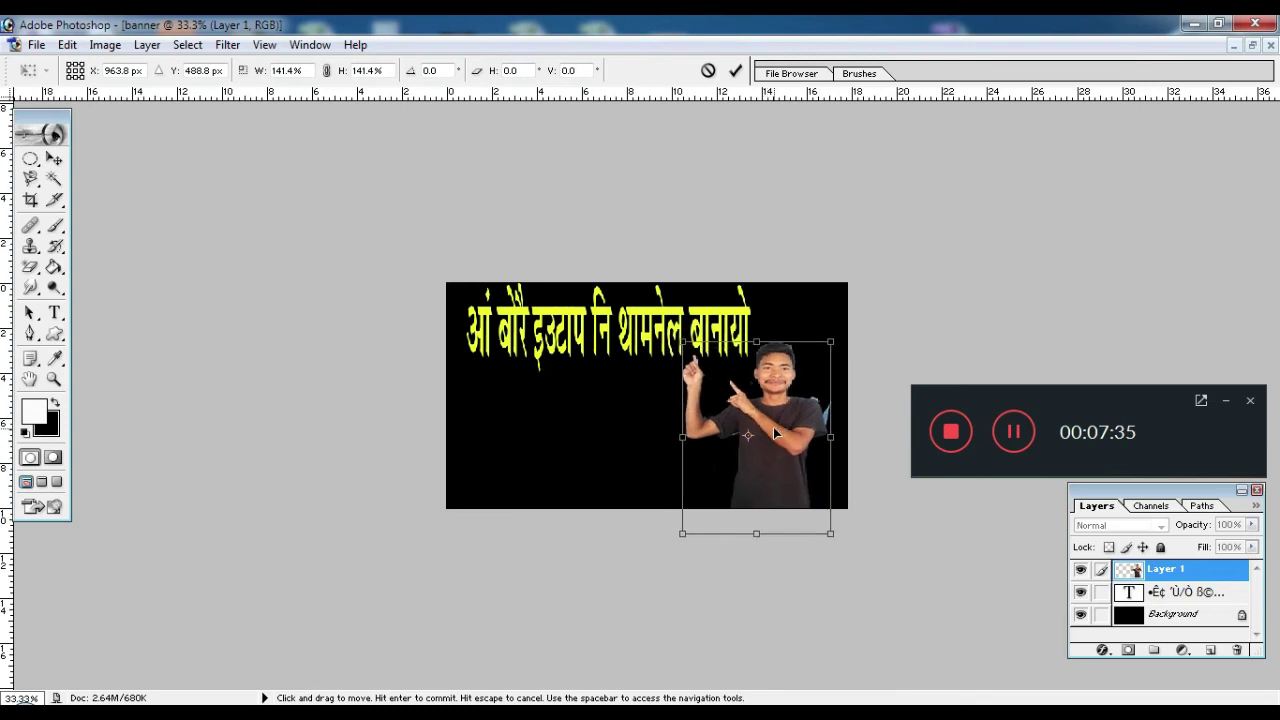
click(735, 71)
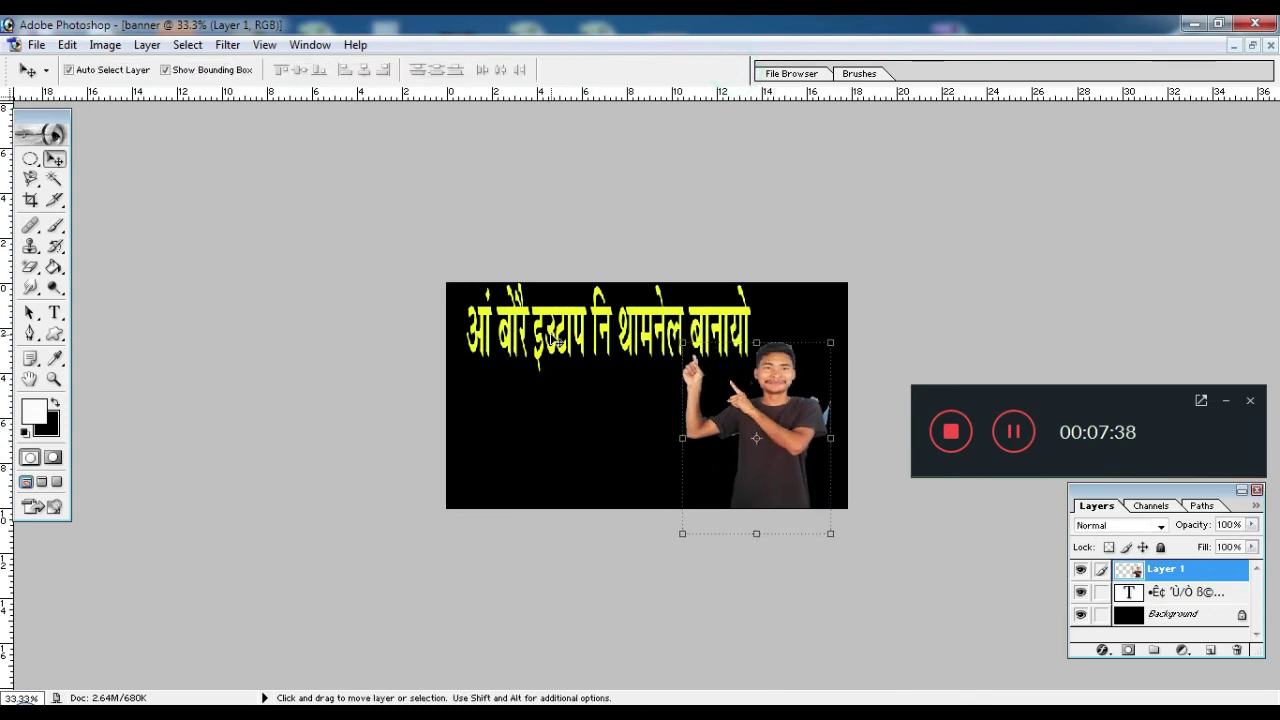
click(1180, 614)
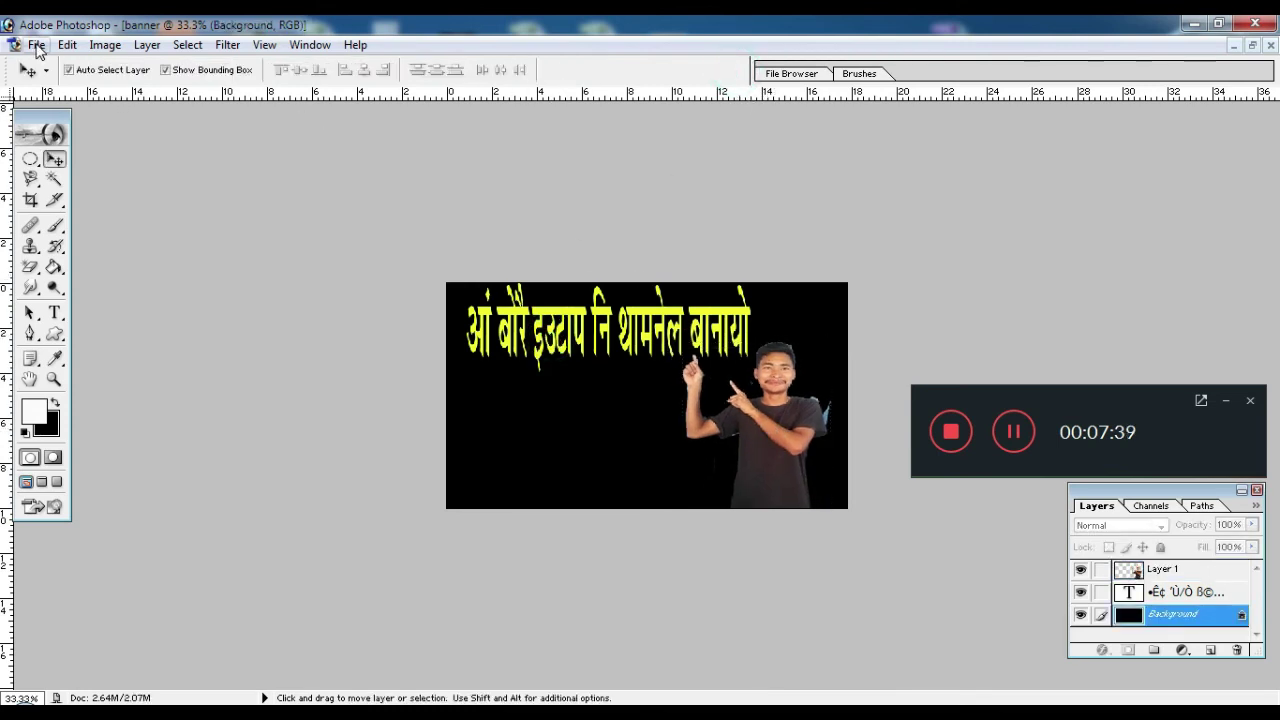
- Save the banner to the Desktop as JPEG 'banner copy.jpg' with default quality options
click(36, 44)
click(90, 217)
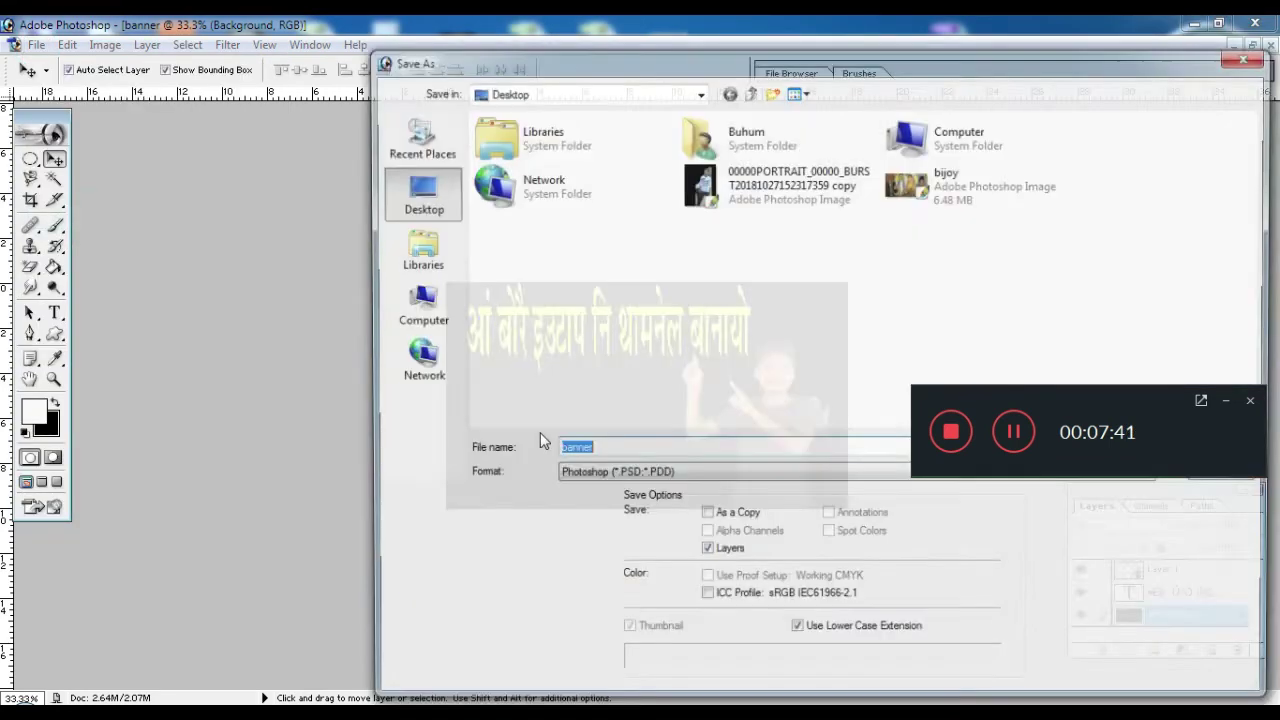
click(600, 476)
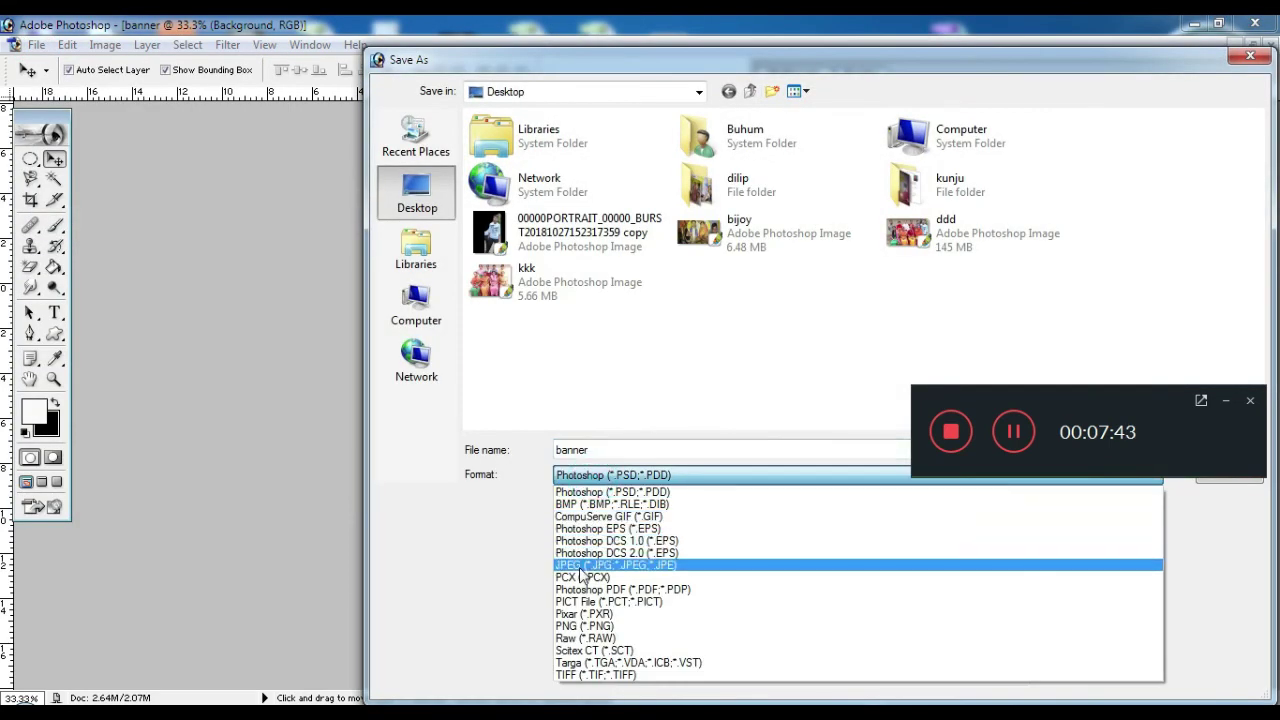
click(581, 567)
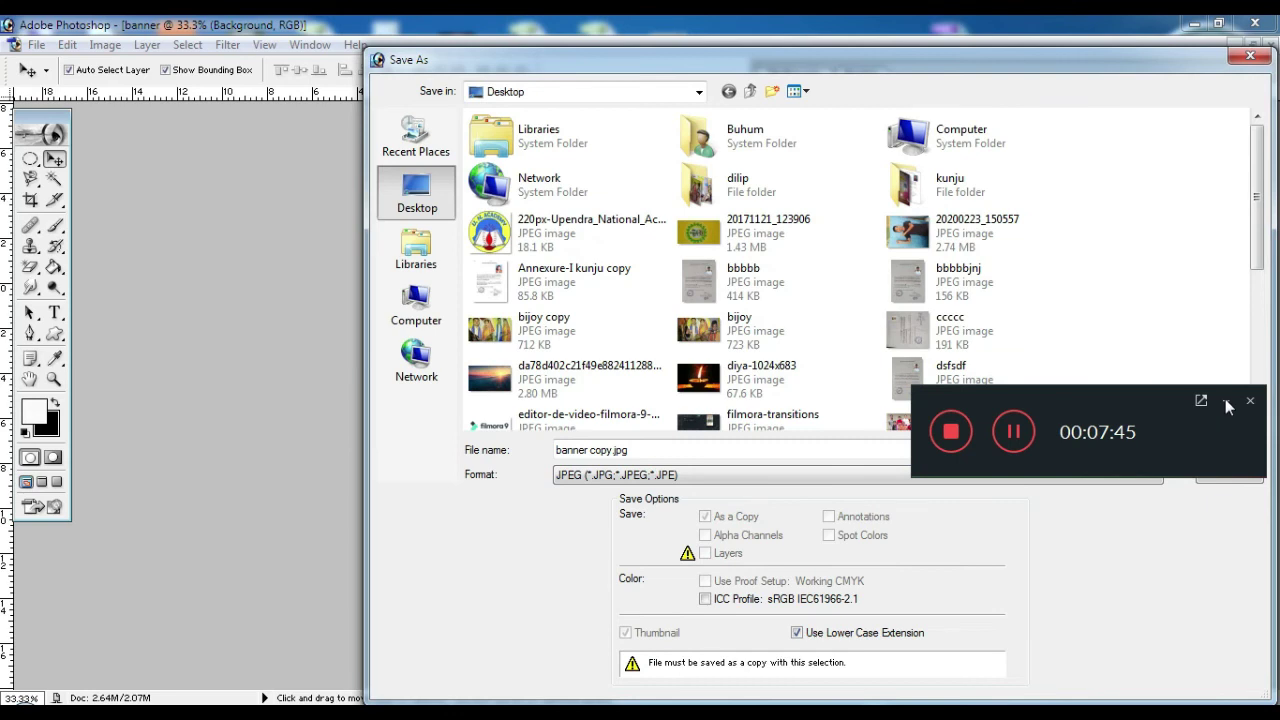
click(1225, 400)
click(1233, 452)
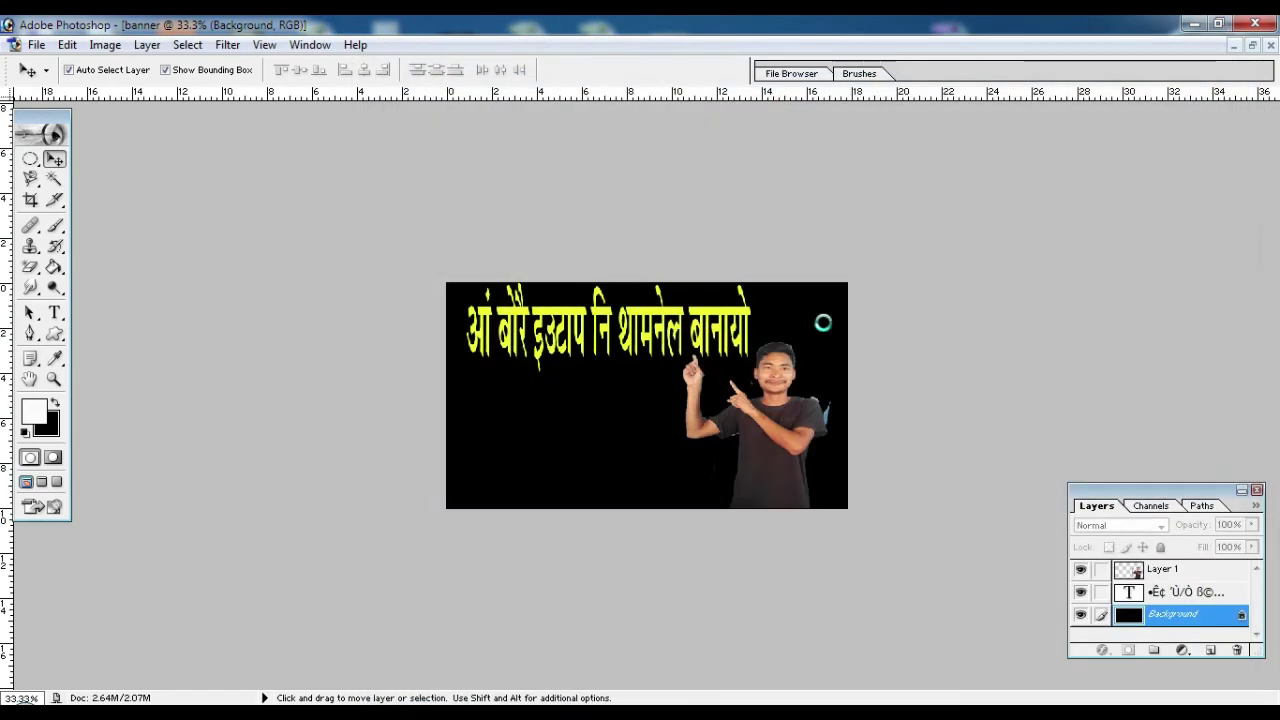
click(795, 238)
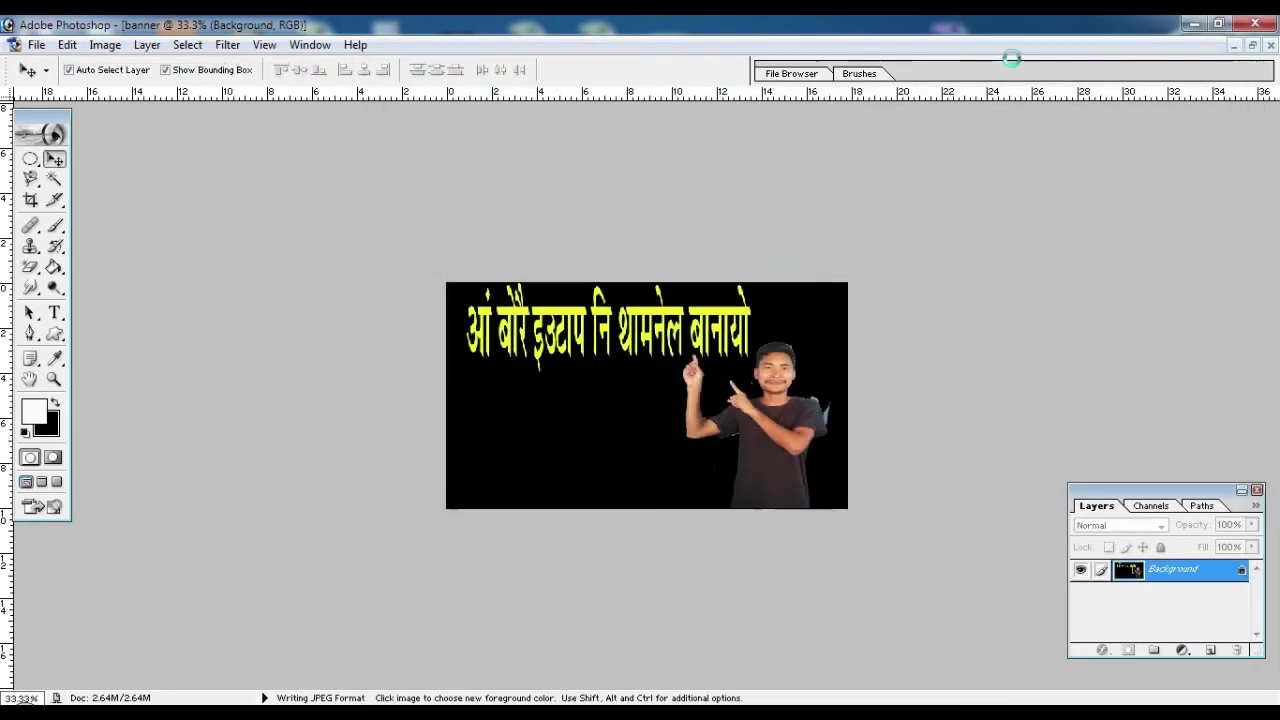
- Check in the desktop file's Properties that banner copy.jpg is a 277 KB JPEG
click(1194, 22)
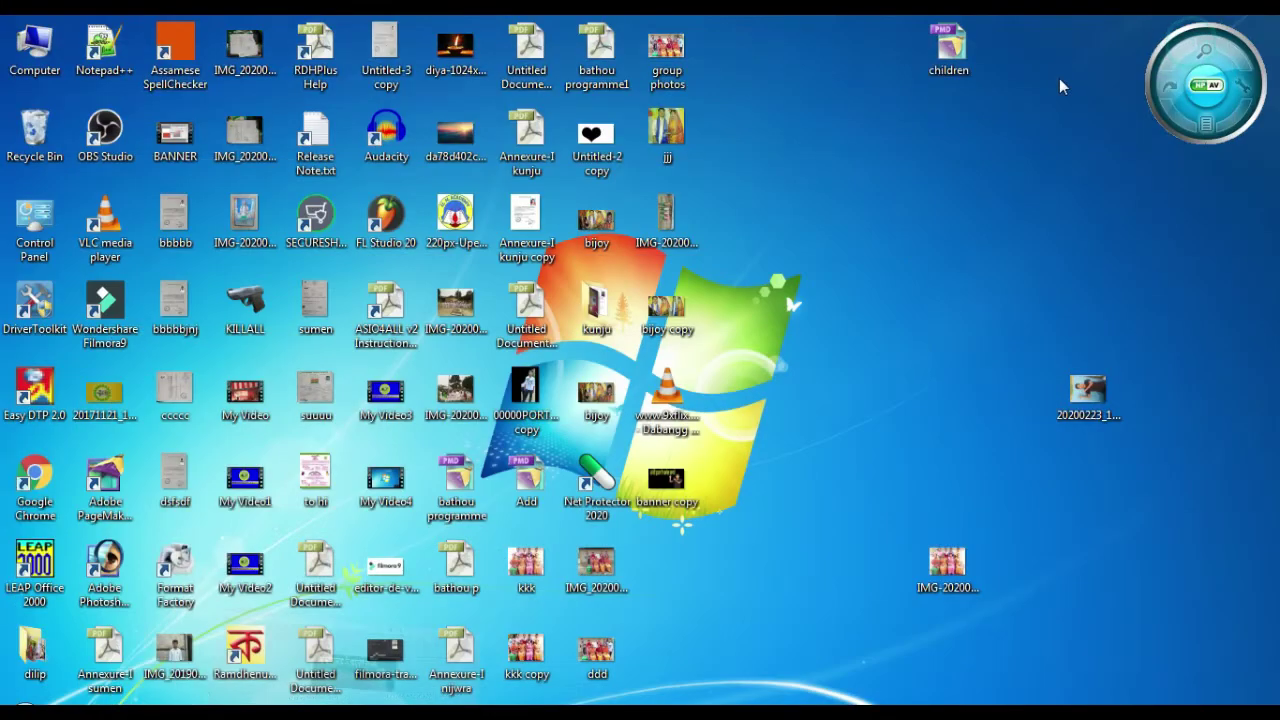
right_click(666, 496)
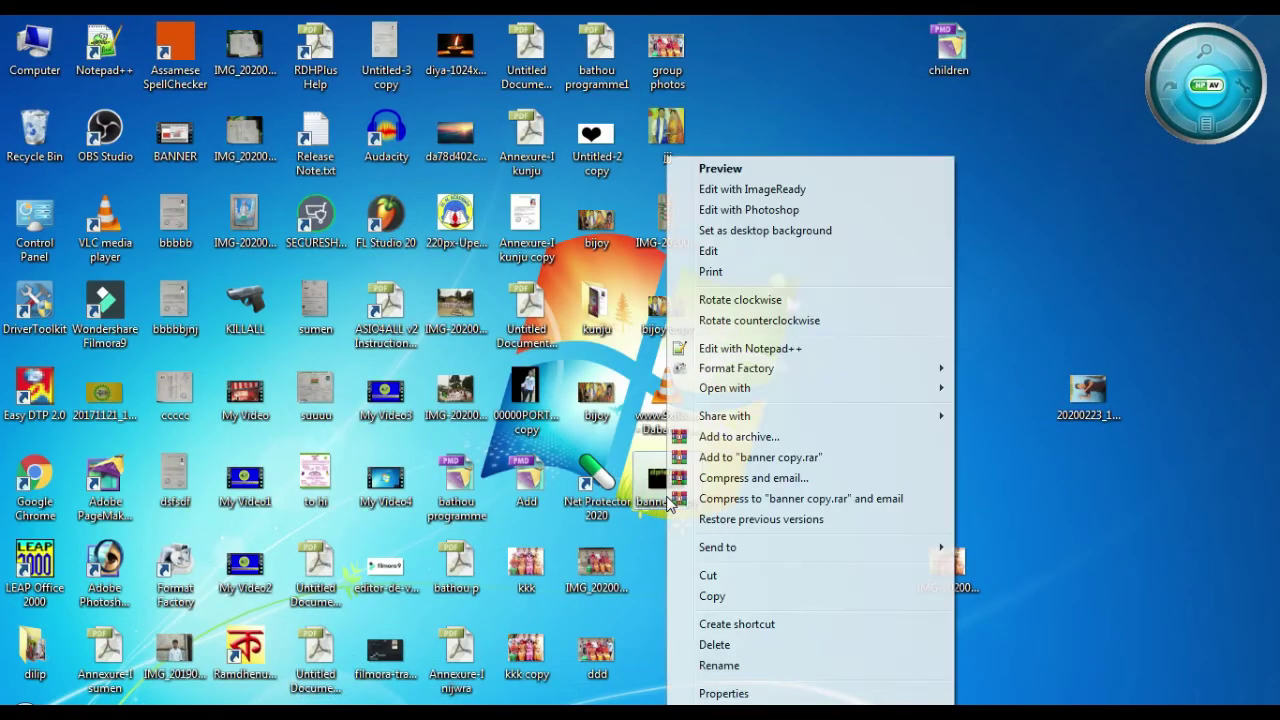
click(699, 698)
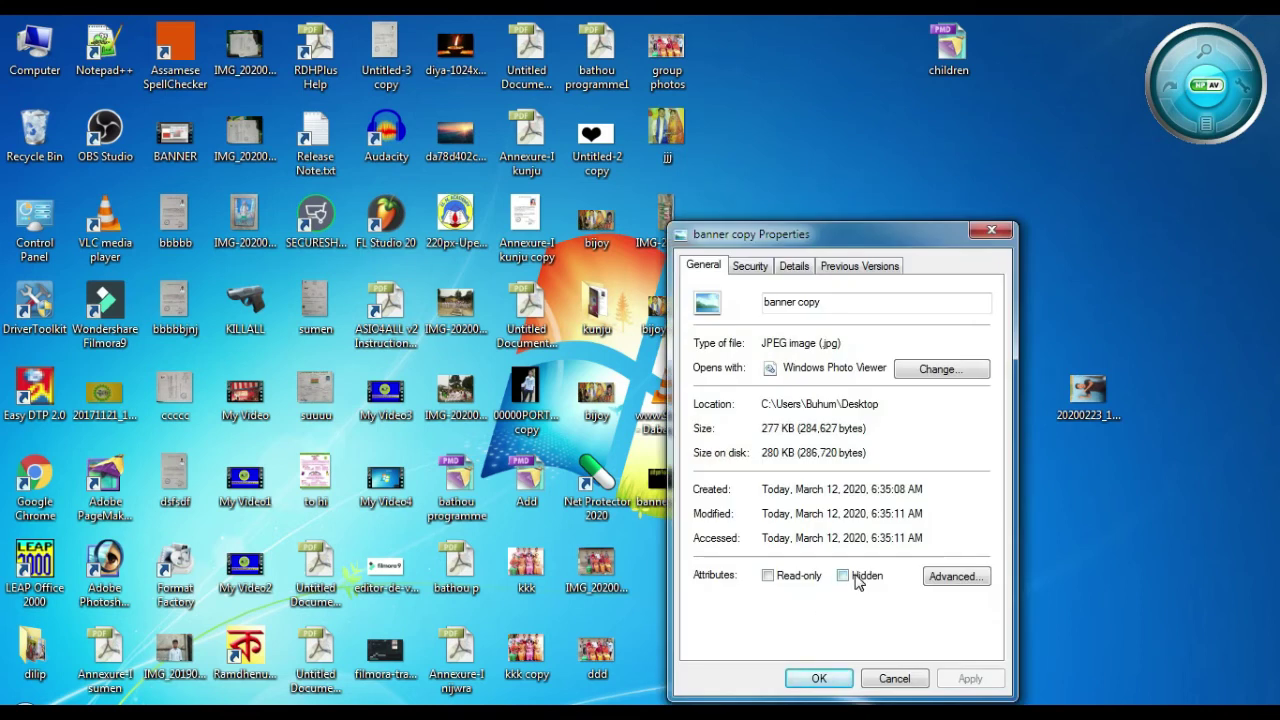
click(1000, 230)
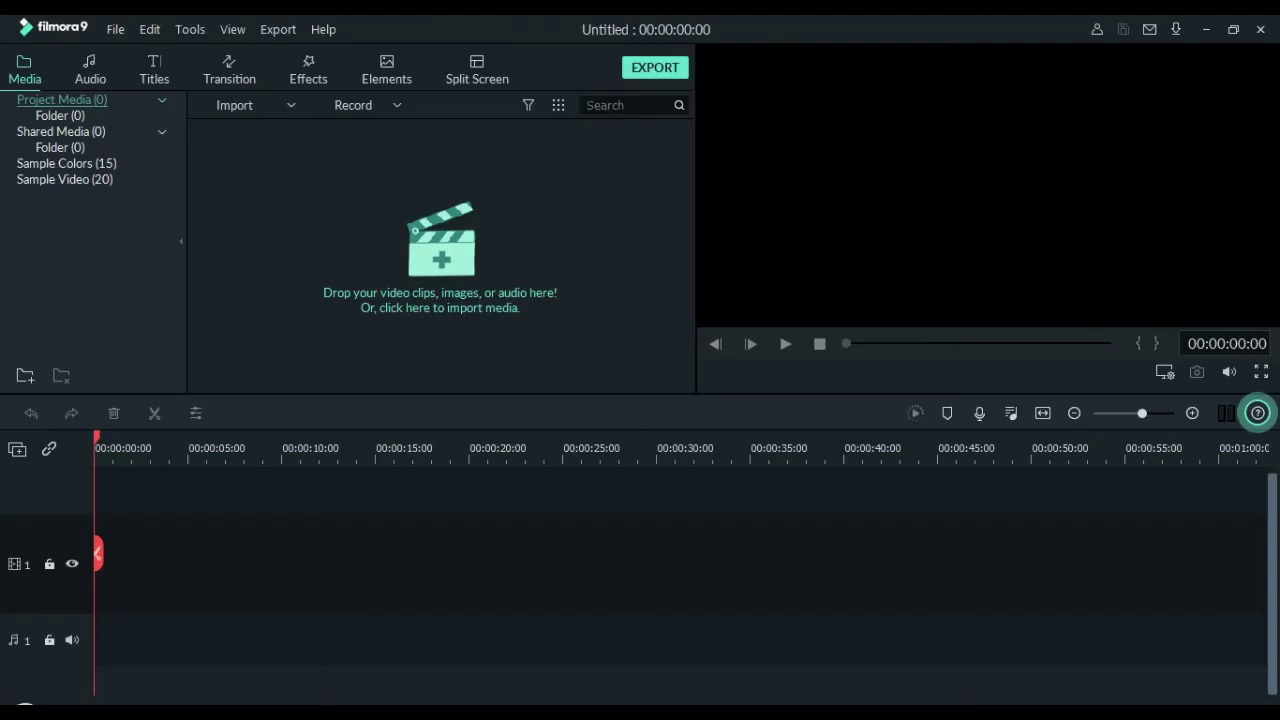
- Minimize the empty Filmora9 Untitled project window
click(1207, 31)
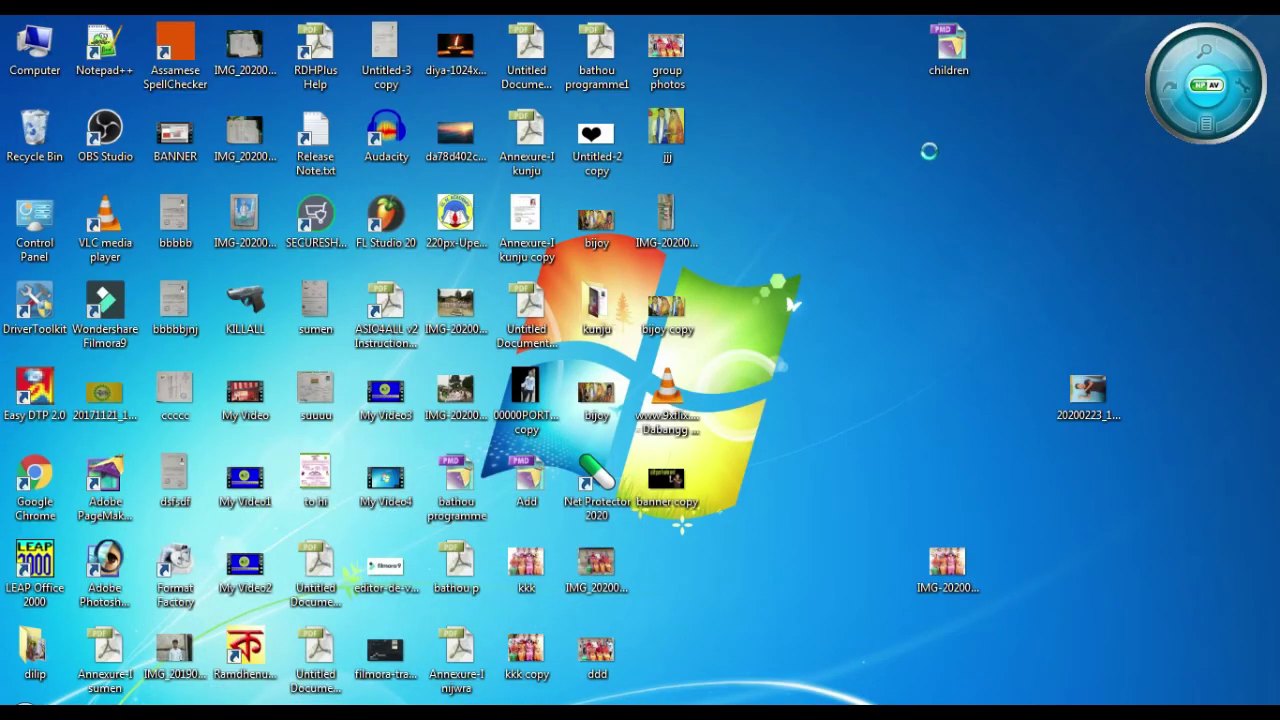
right_click(928, 151)
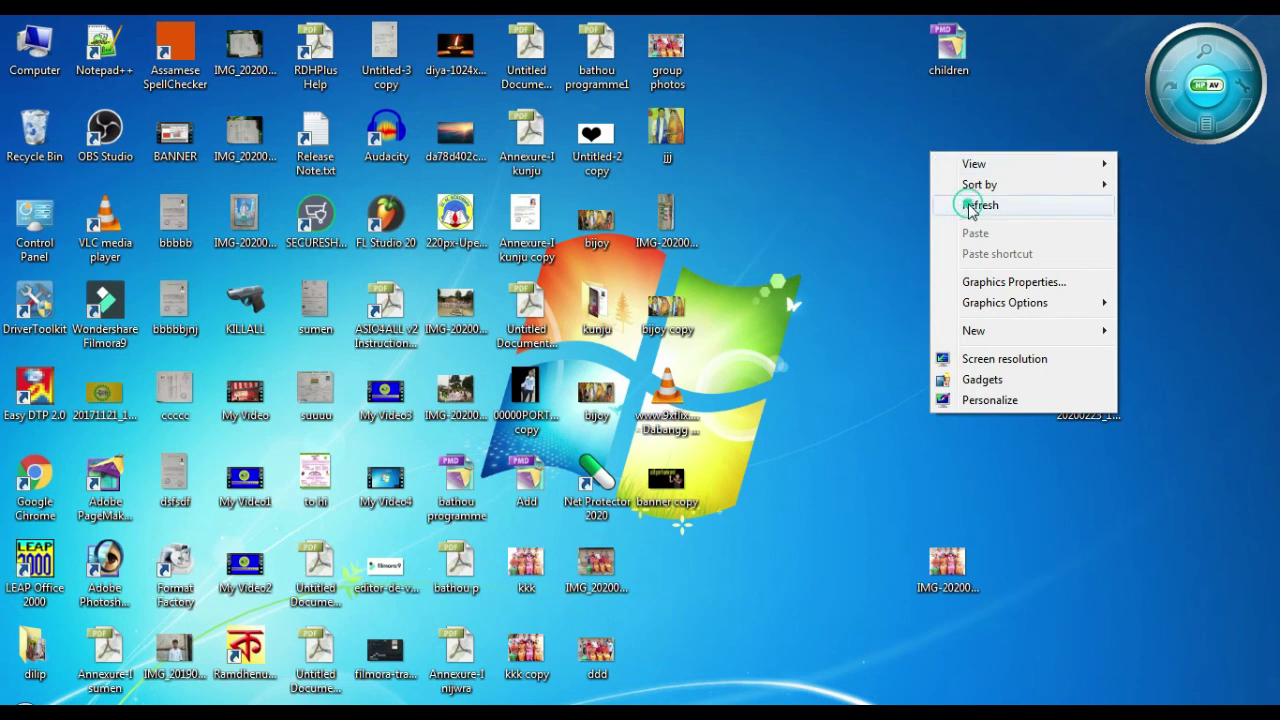
click(968, 206)
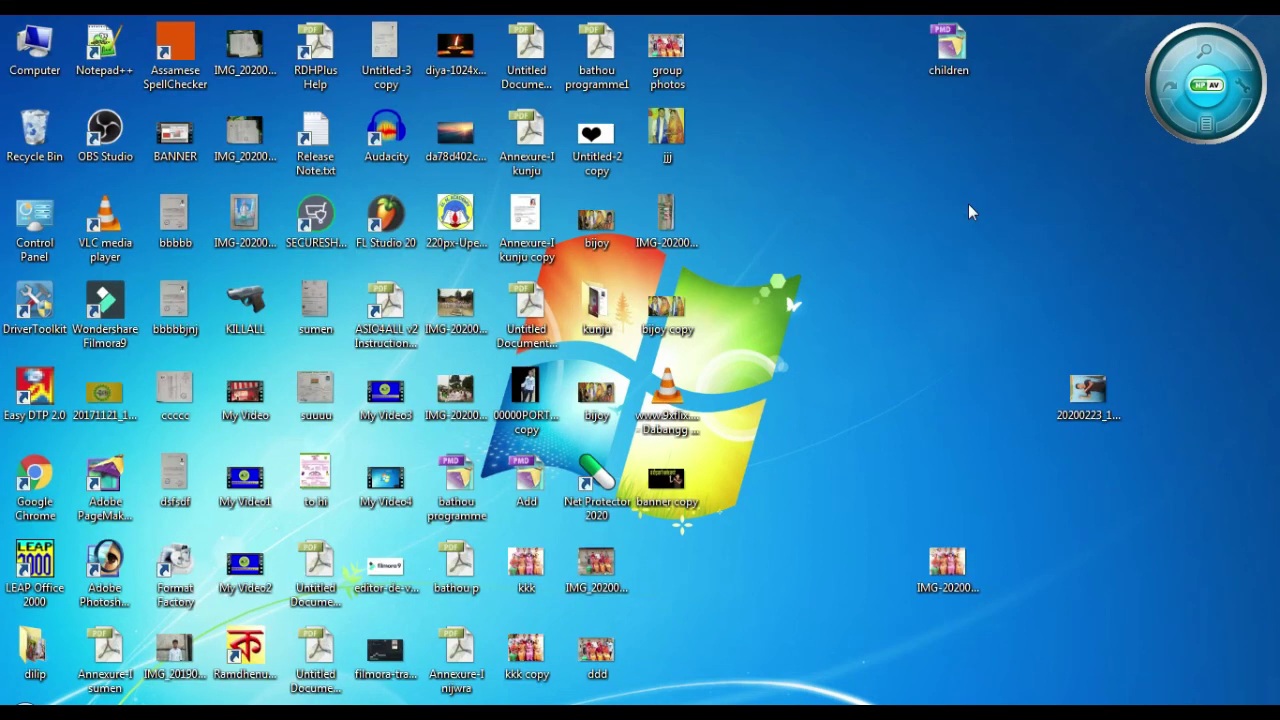
right_click(866, 264)
click(895, 316)
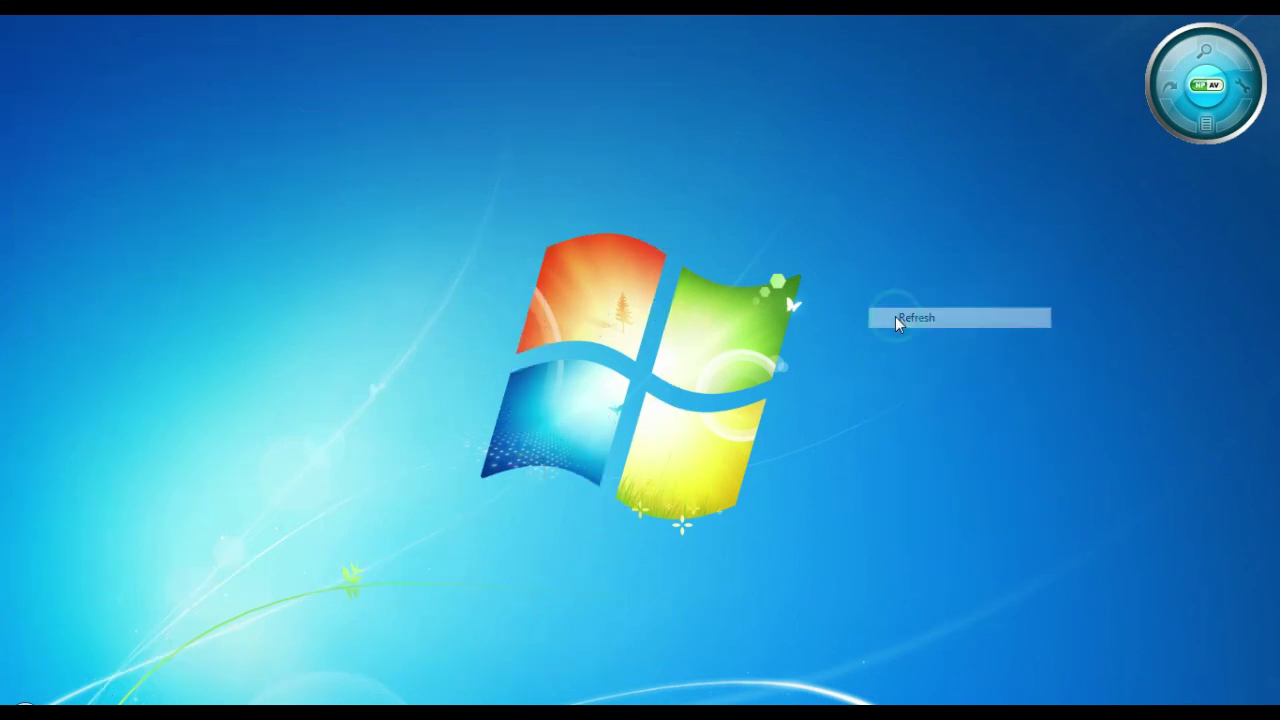
right_click(895, 316)
click(936, 369)
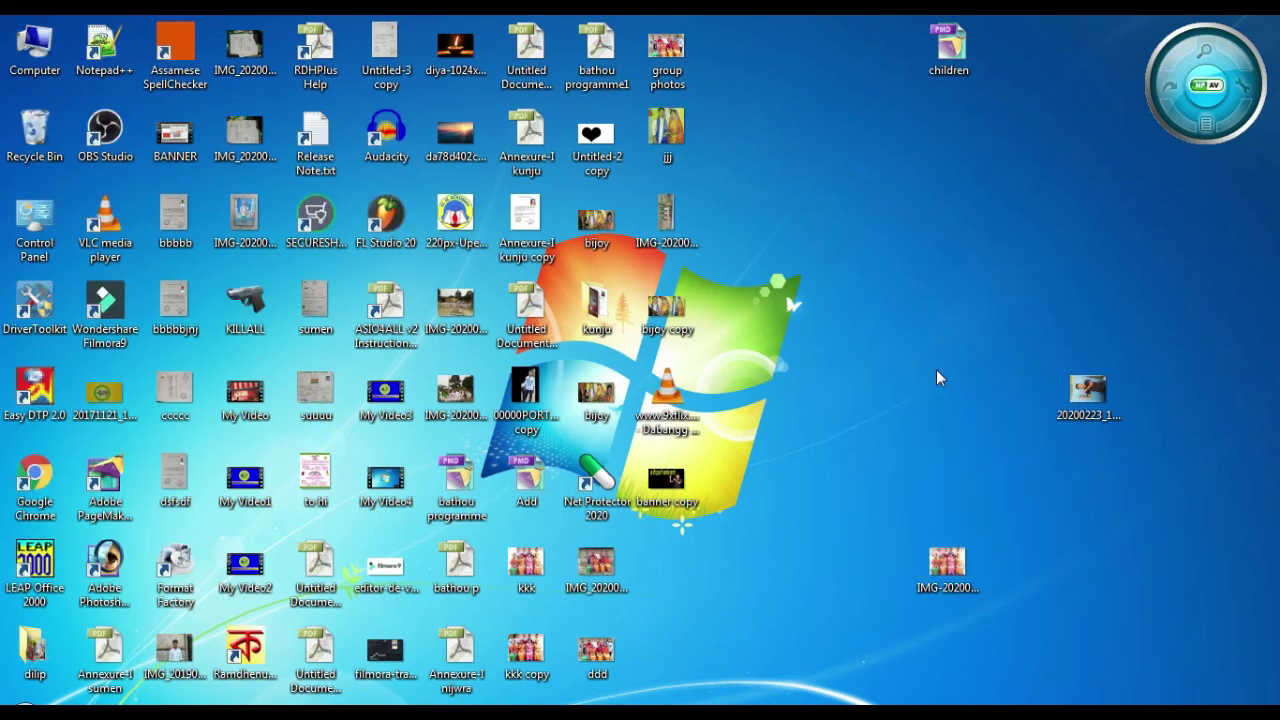